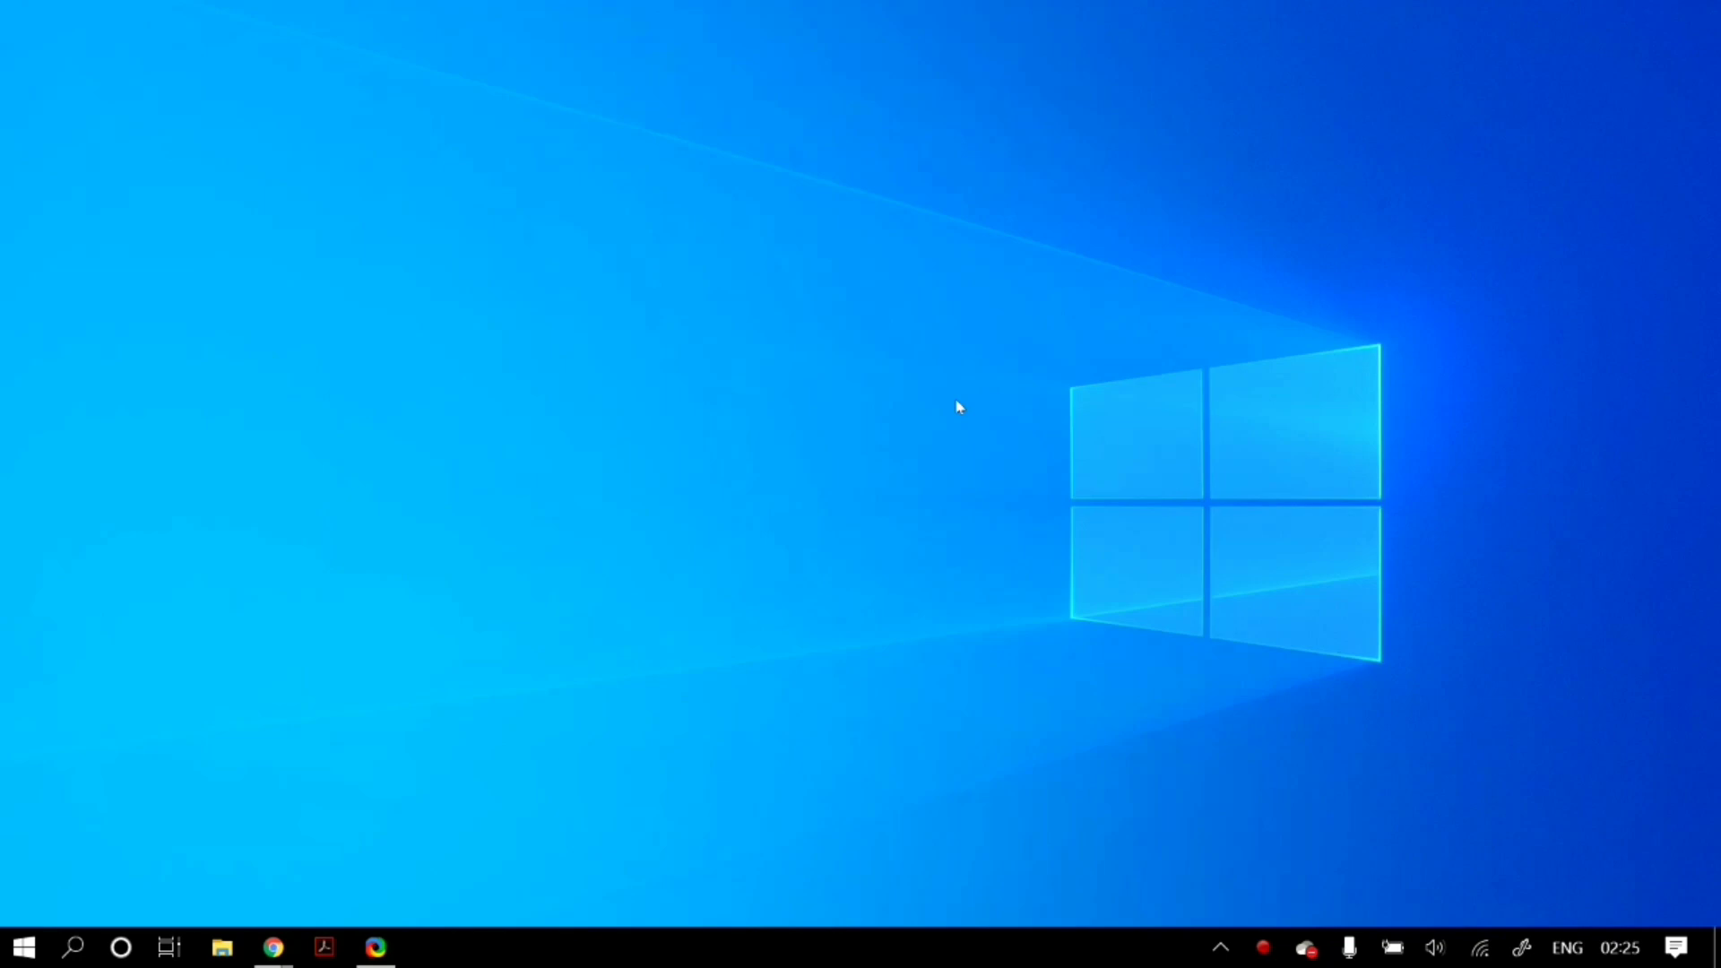
Start an instant Google Meet meeting and dismiss the downloads bar and meeting-ready box
mouse_move(273, 948)
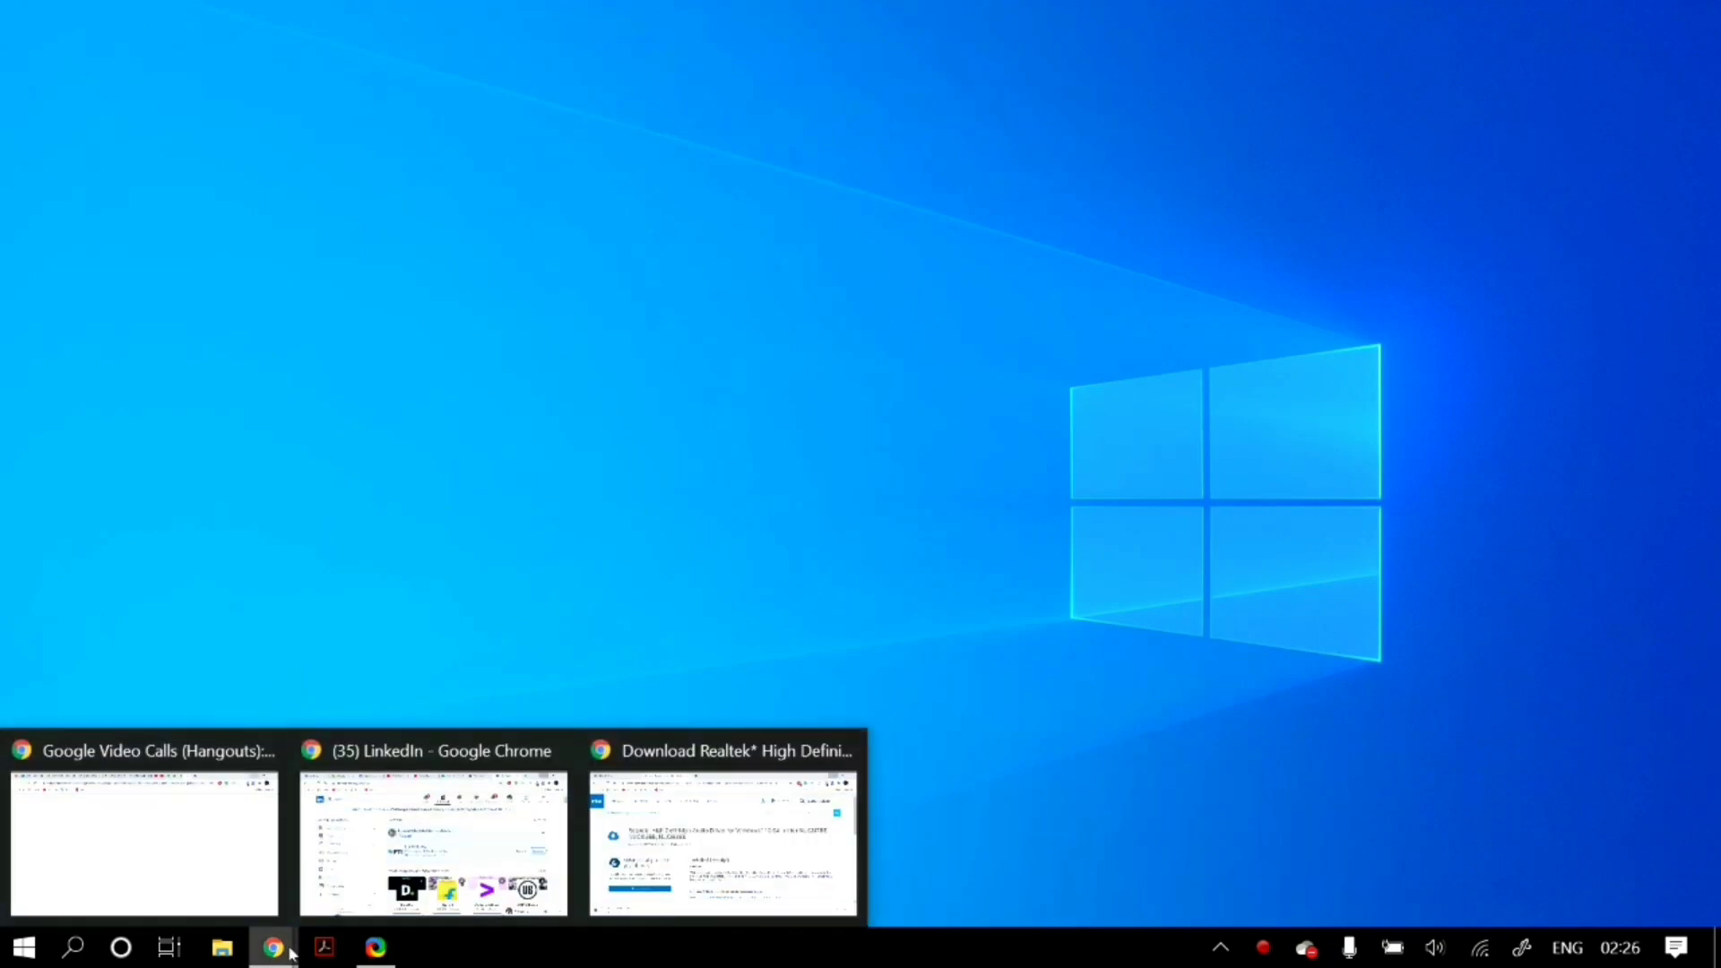
left_click(722, 834)
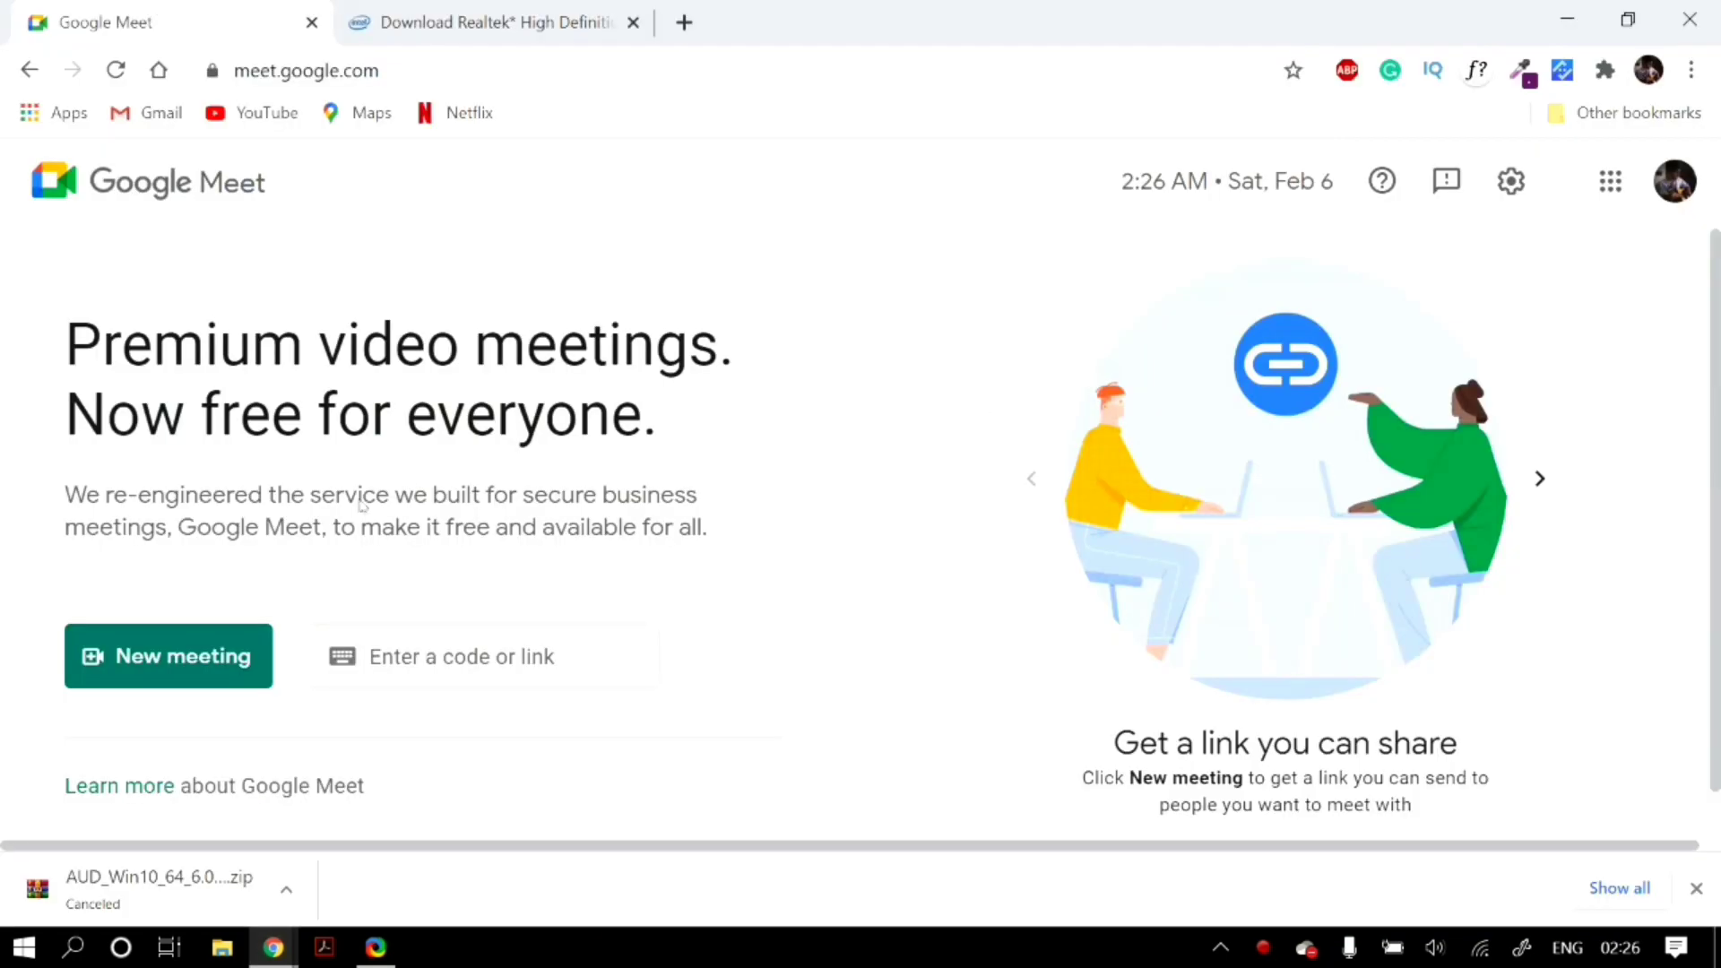
left_click(175, 672)
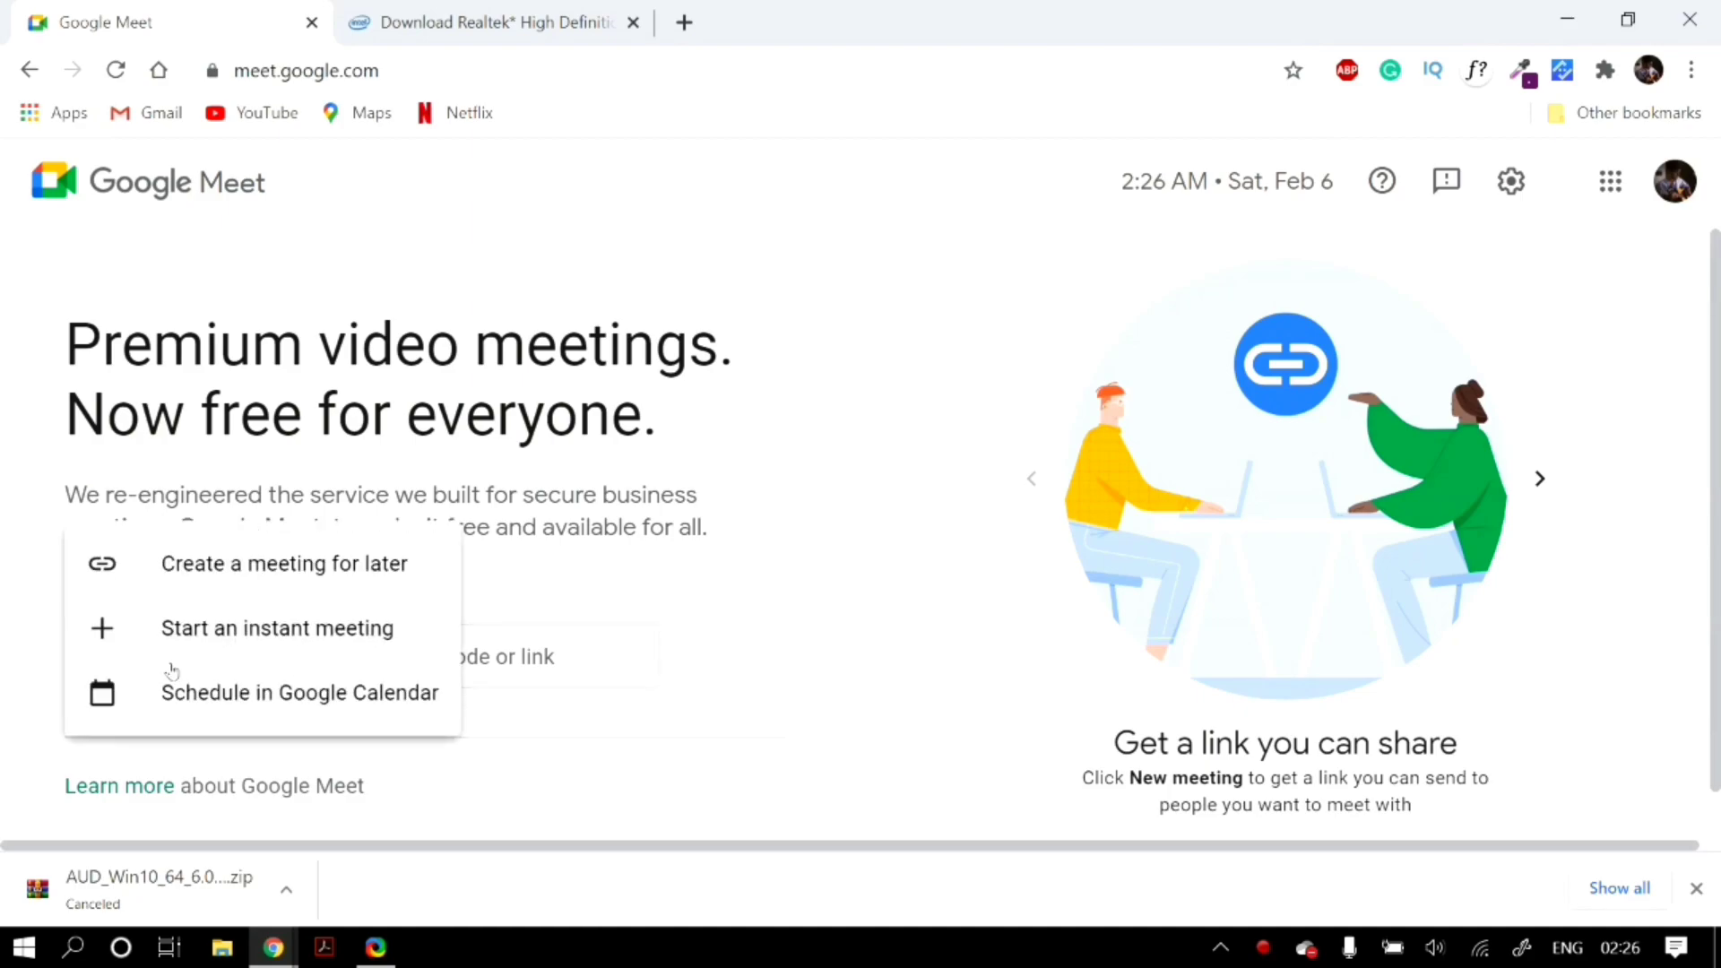
left_click(301, 630)
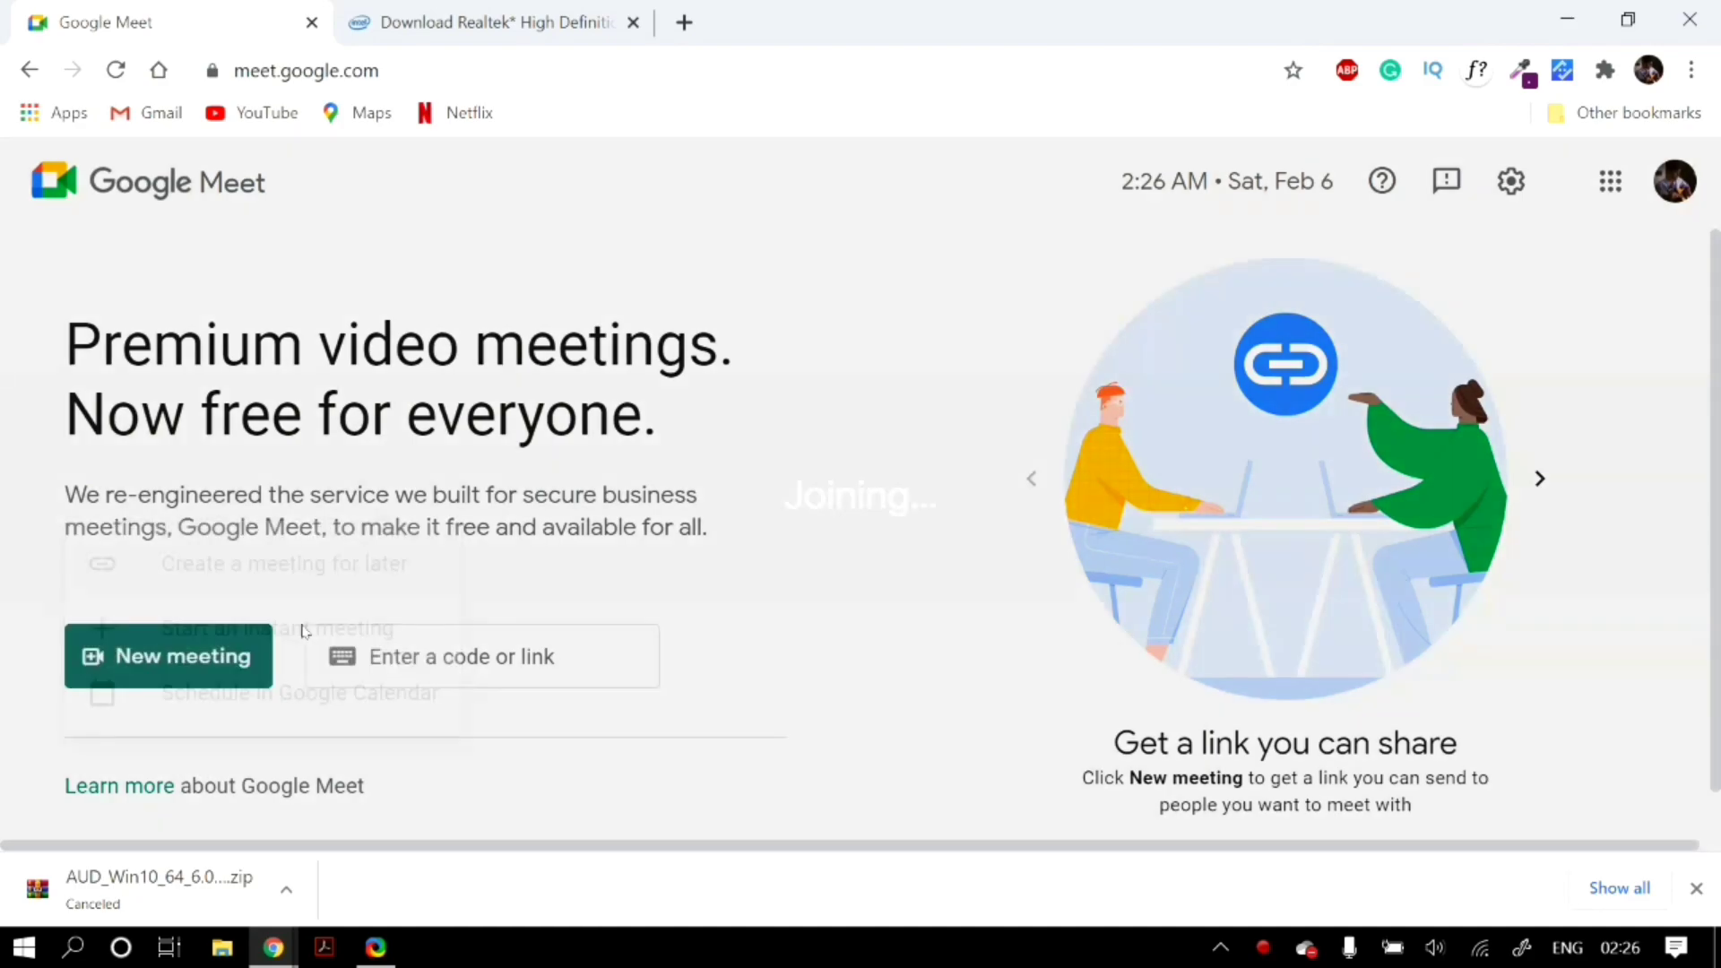
left_click(1694, 890)
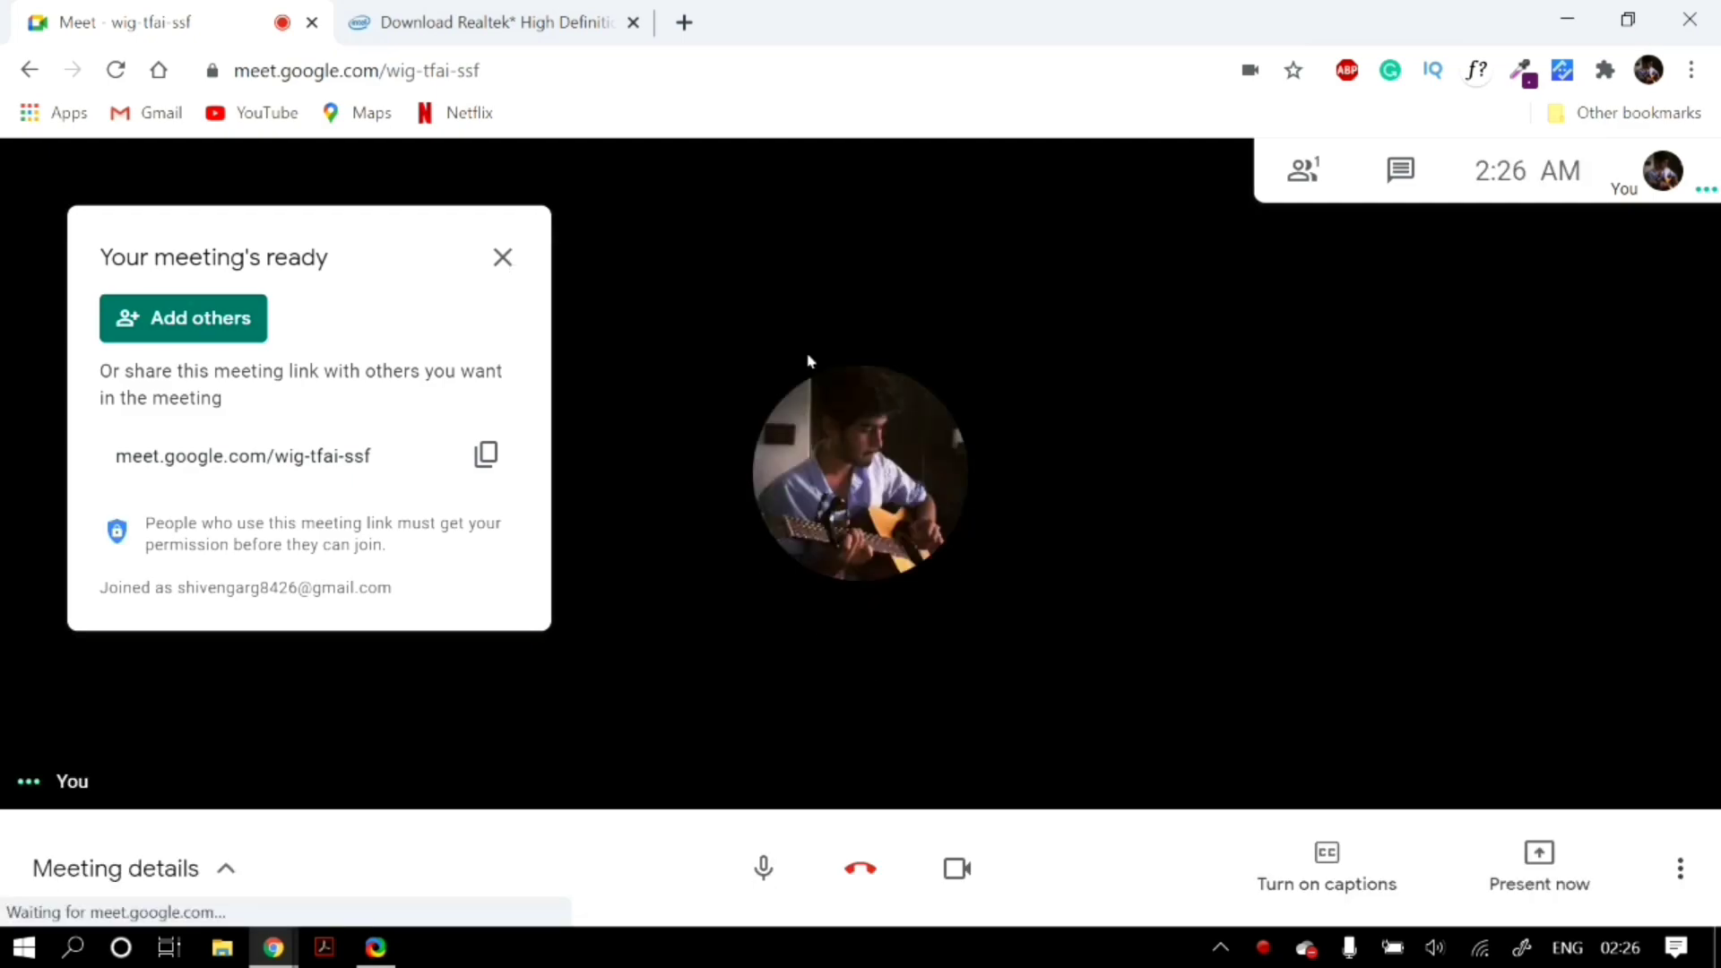
left_click(753, 689)
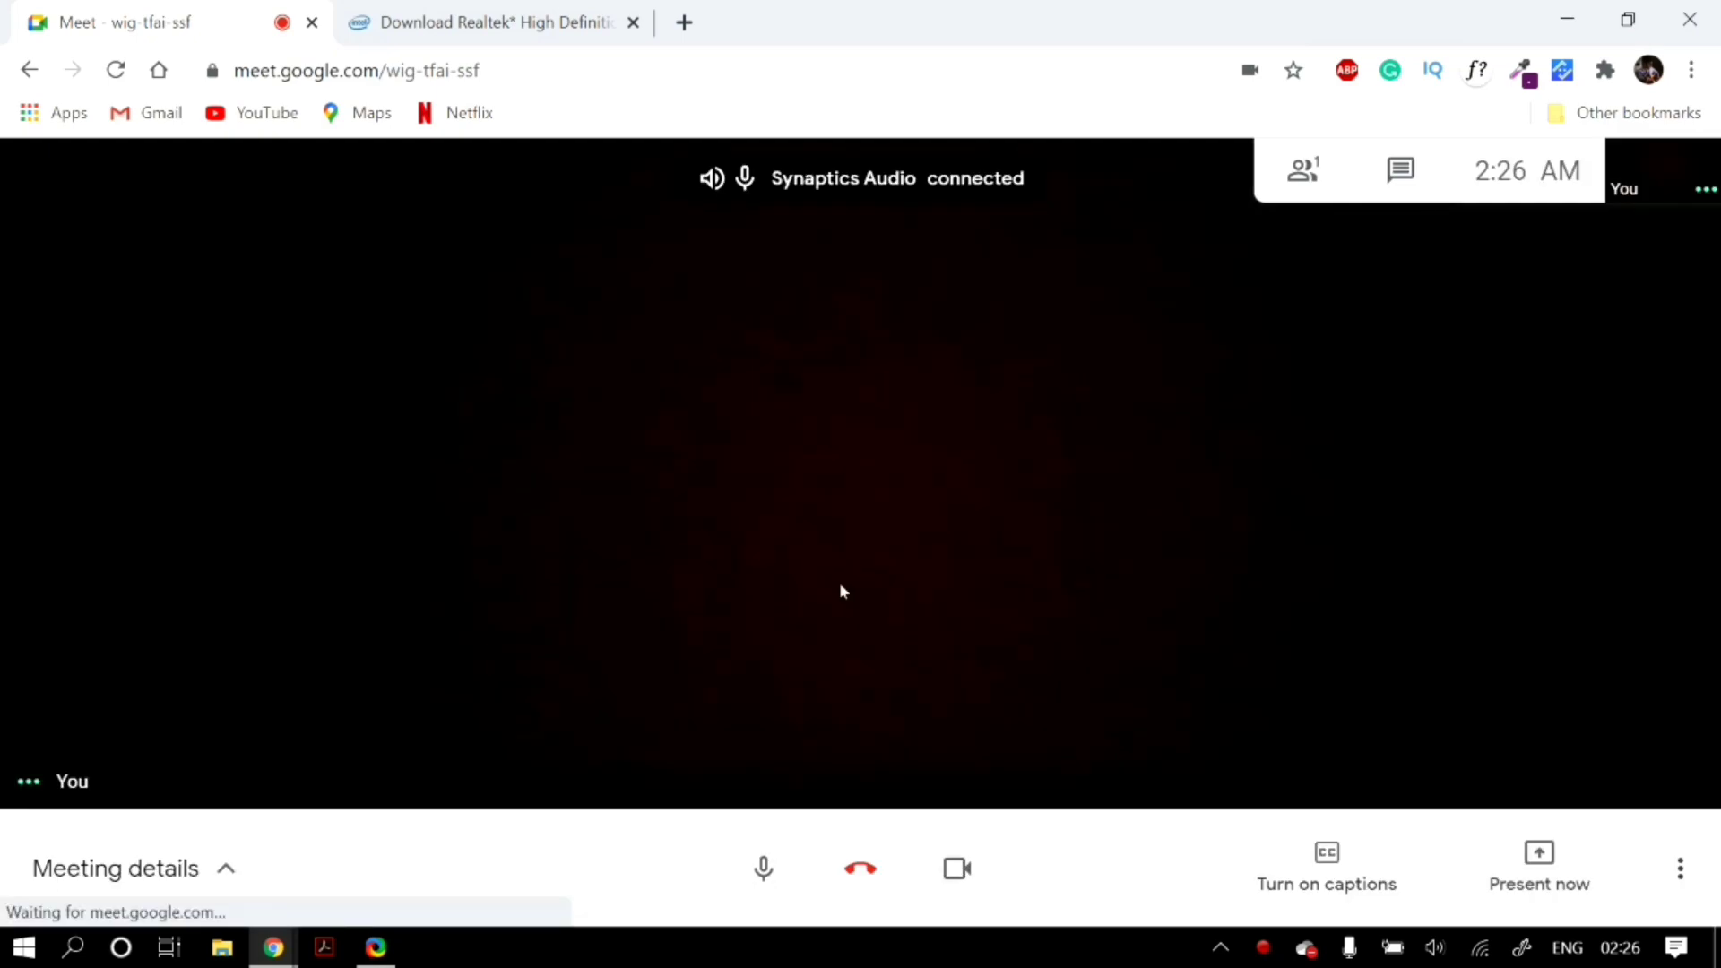
Turn the camera off, mute and unmute the microphone twice, then leave the call
left_click(961, 871)
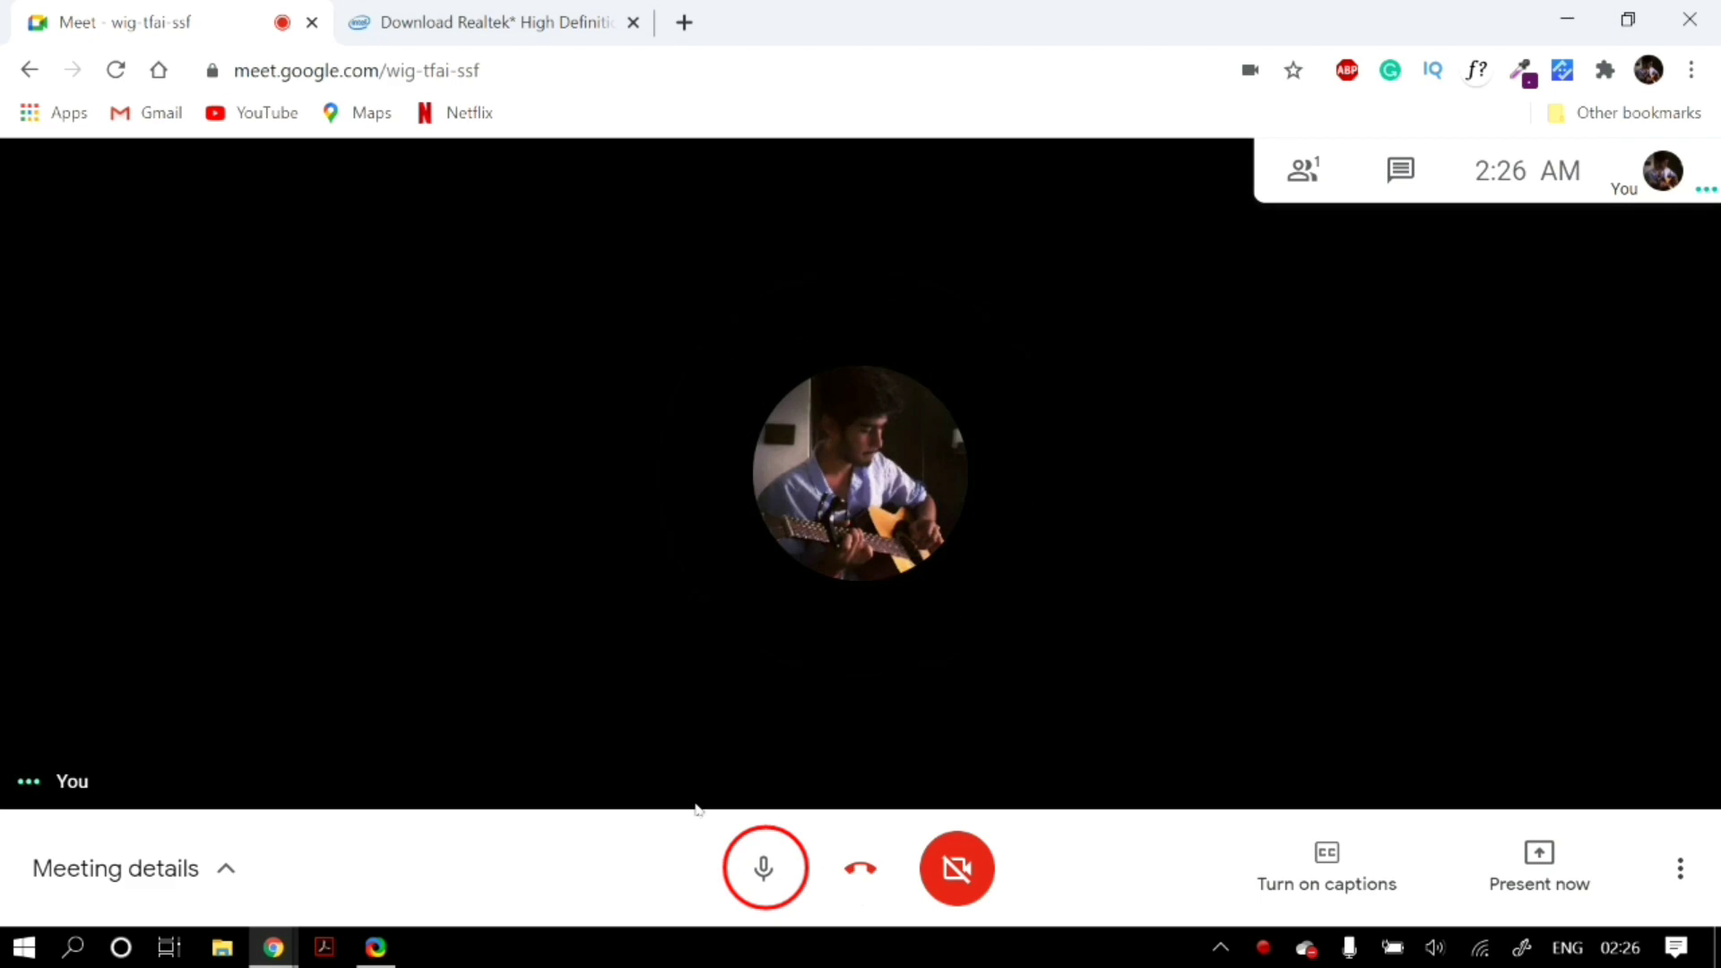
left_click(761, 869)
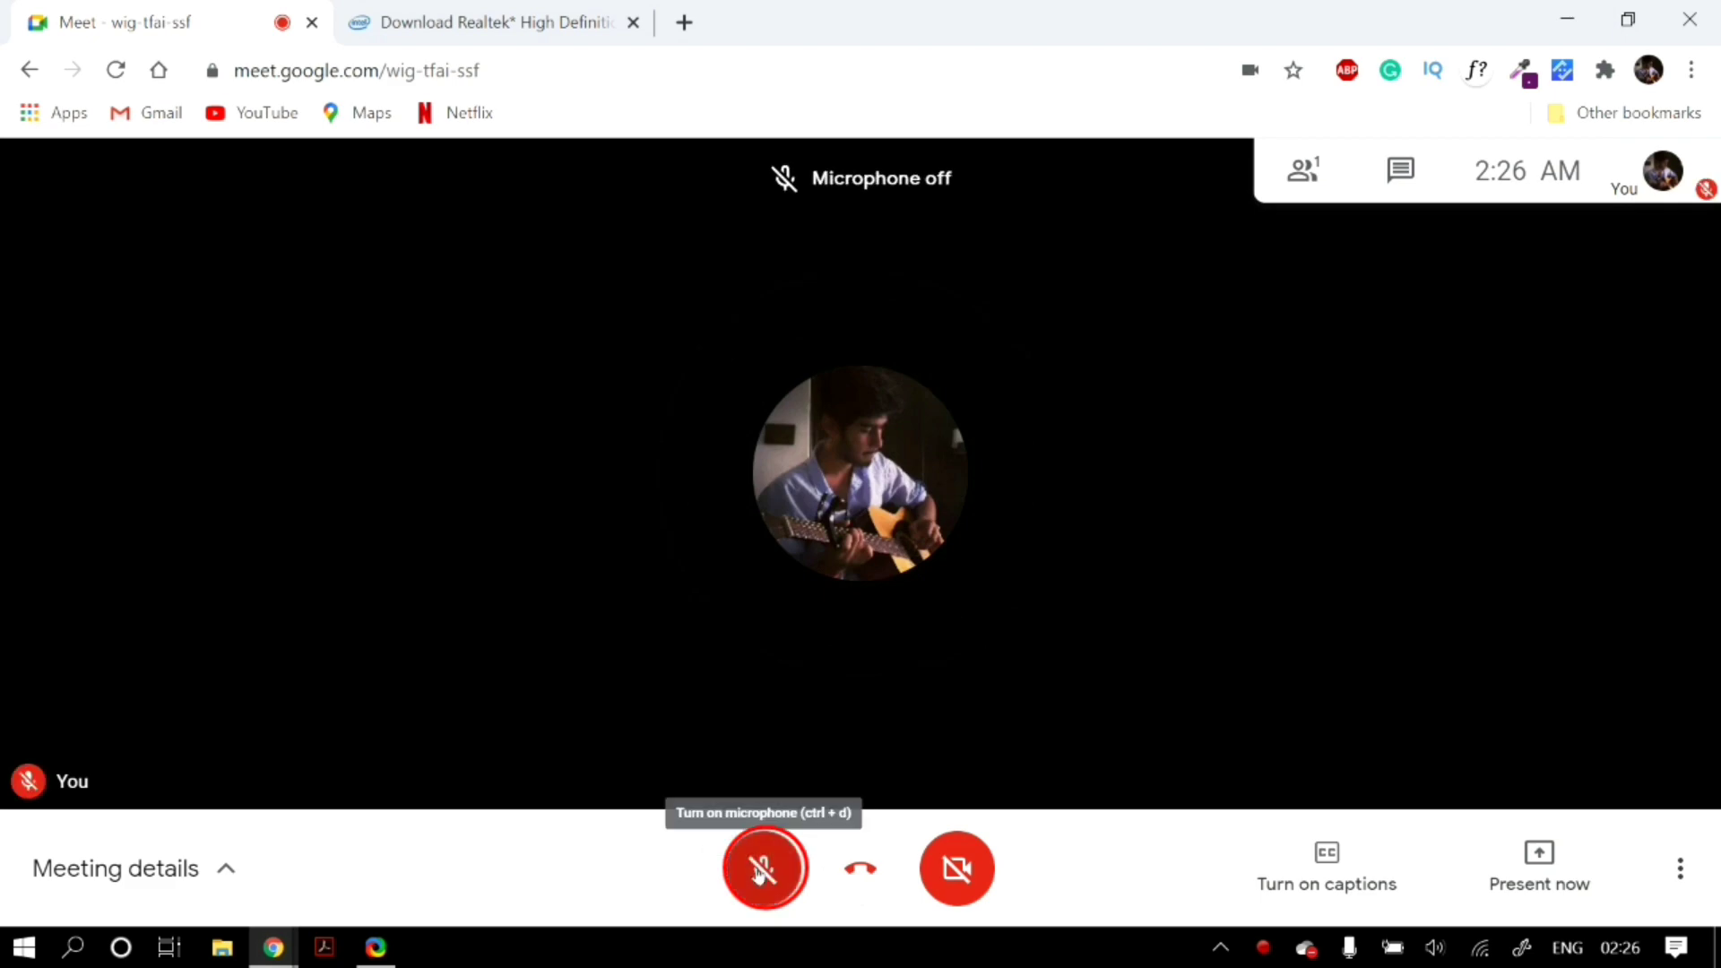
left_click(761, 870)
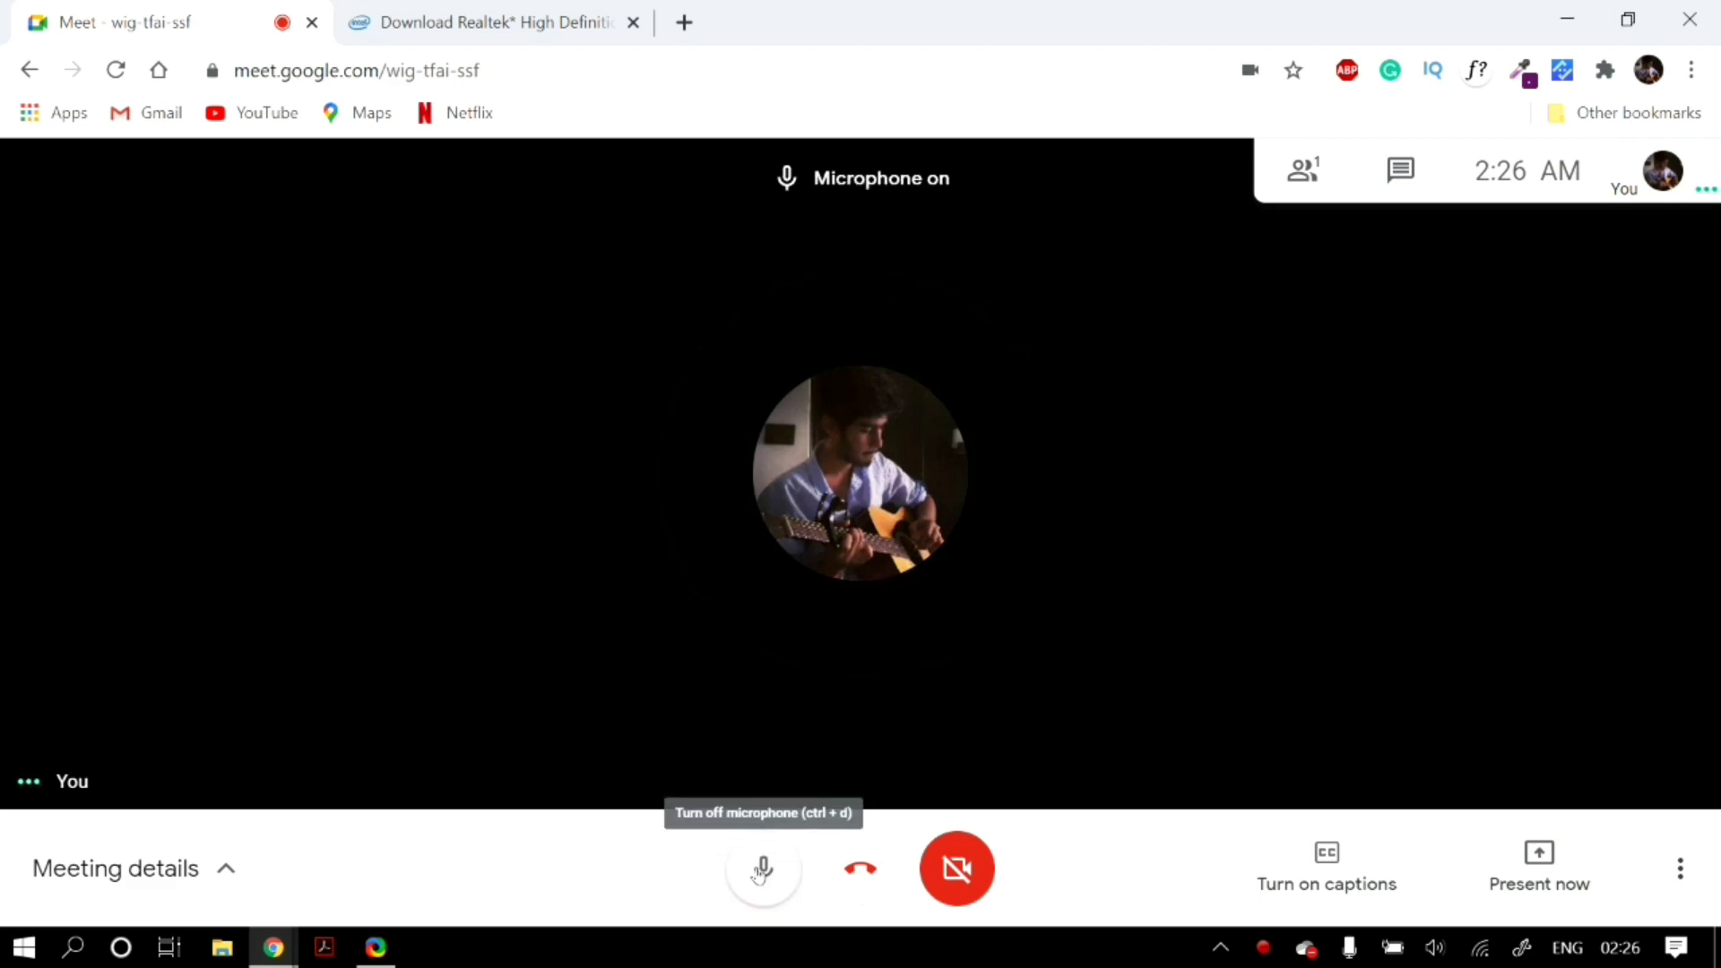
left_click(761, 870)
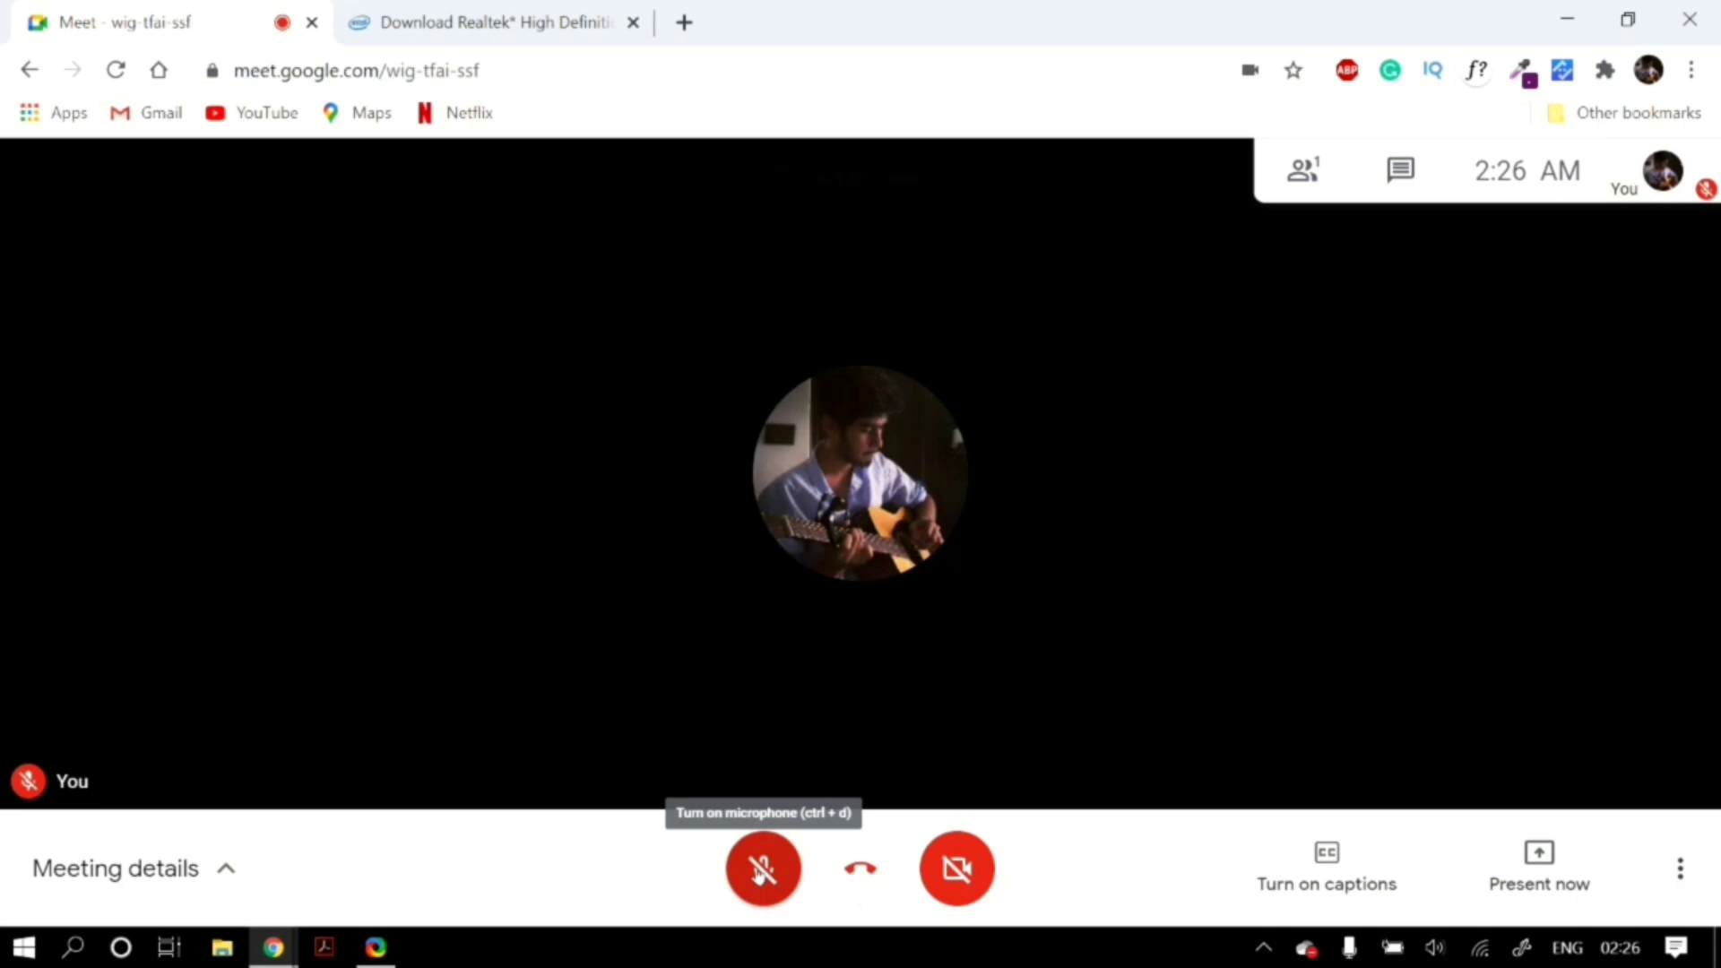
left_click(761, 870)
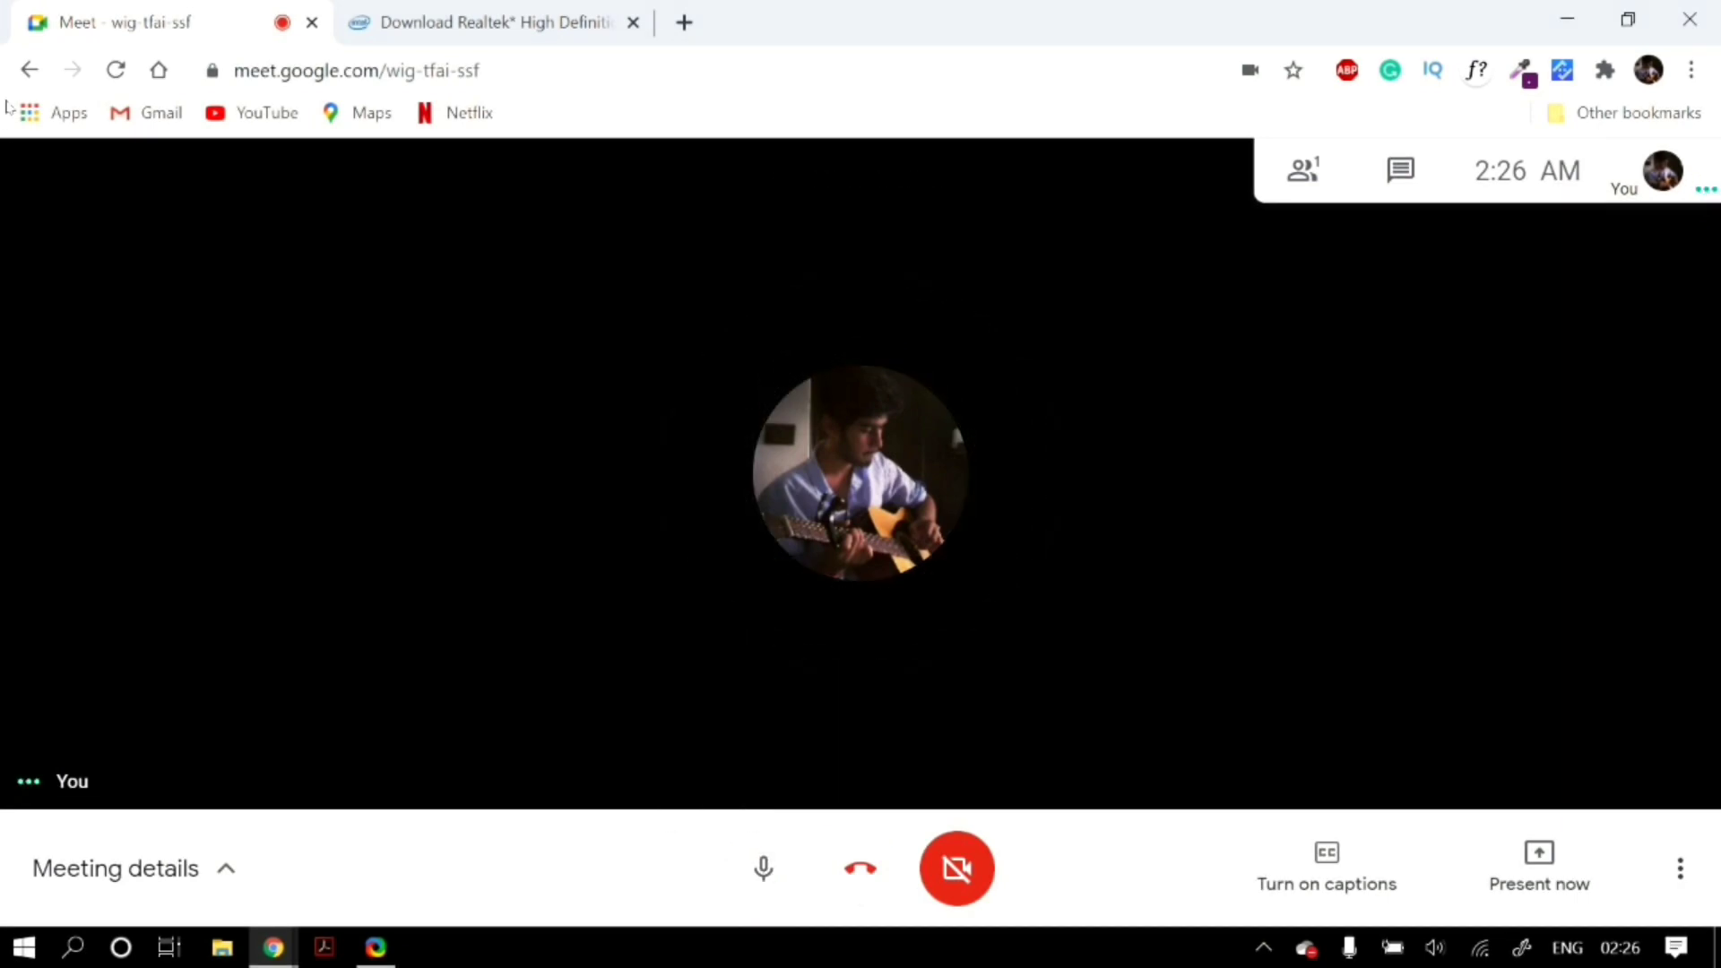
left_click(27, 70)
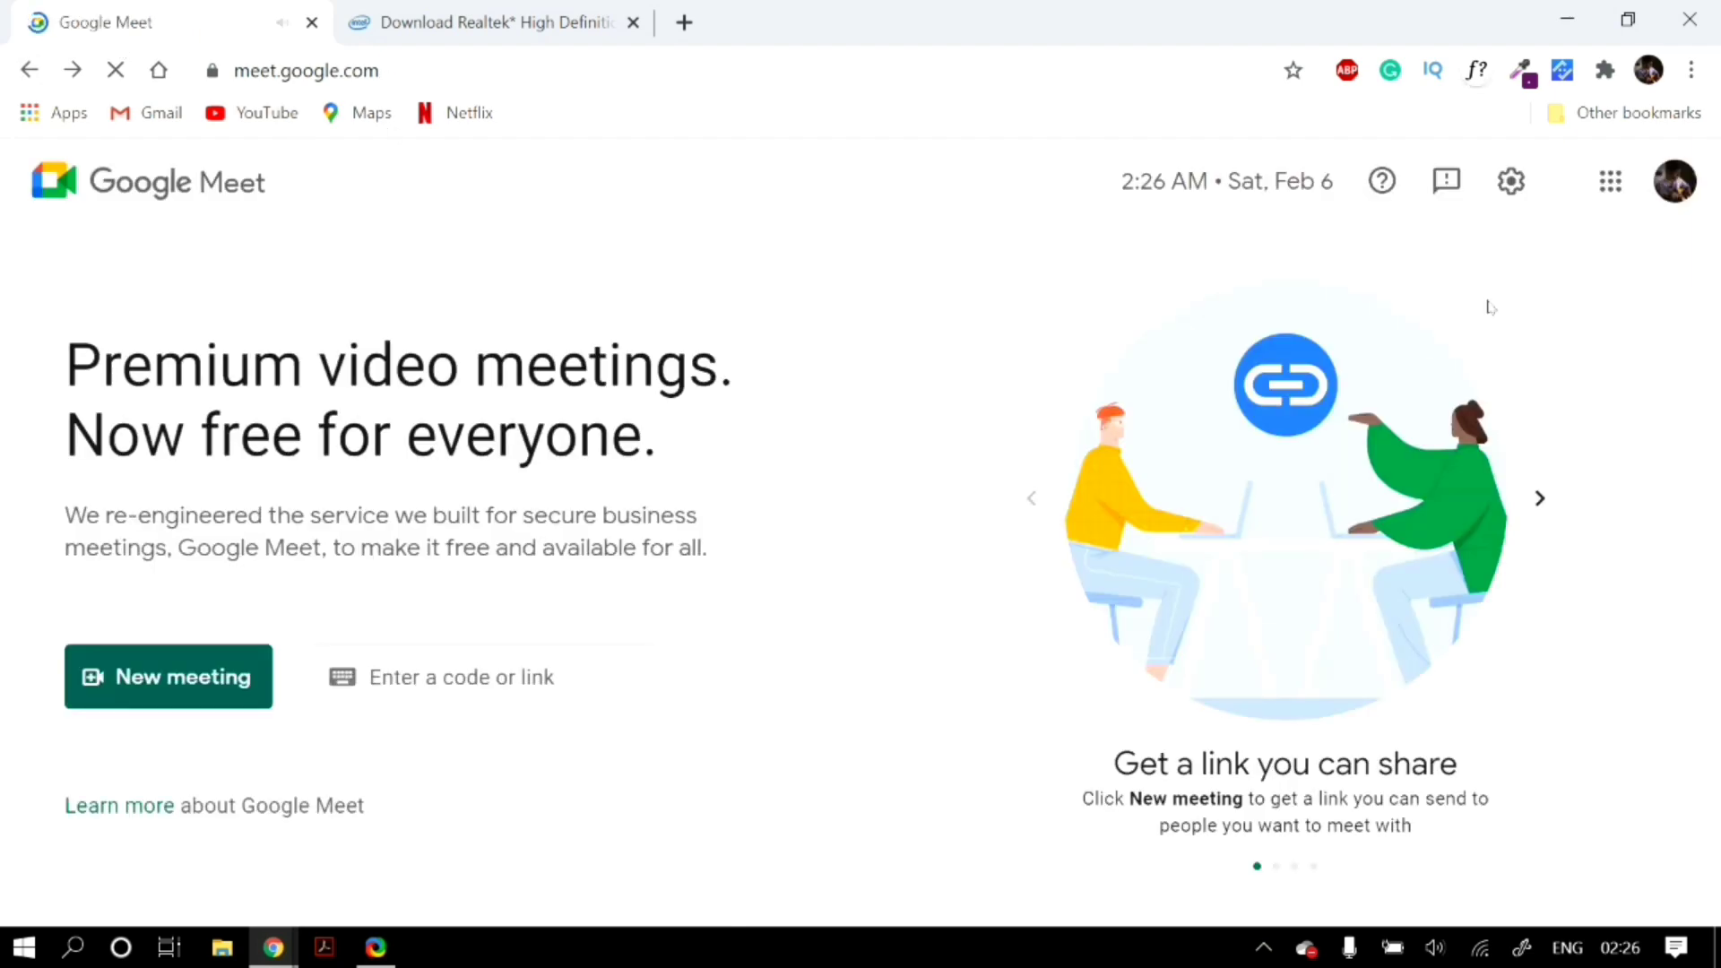
left_click(1513, 184)
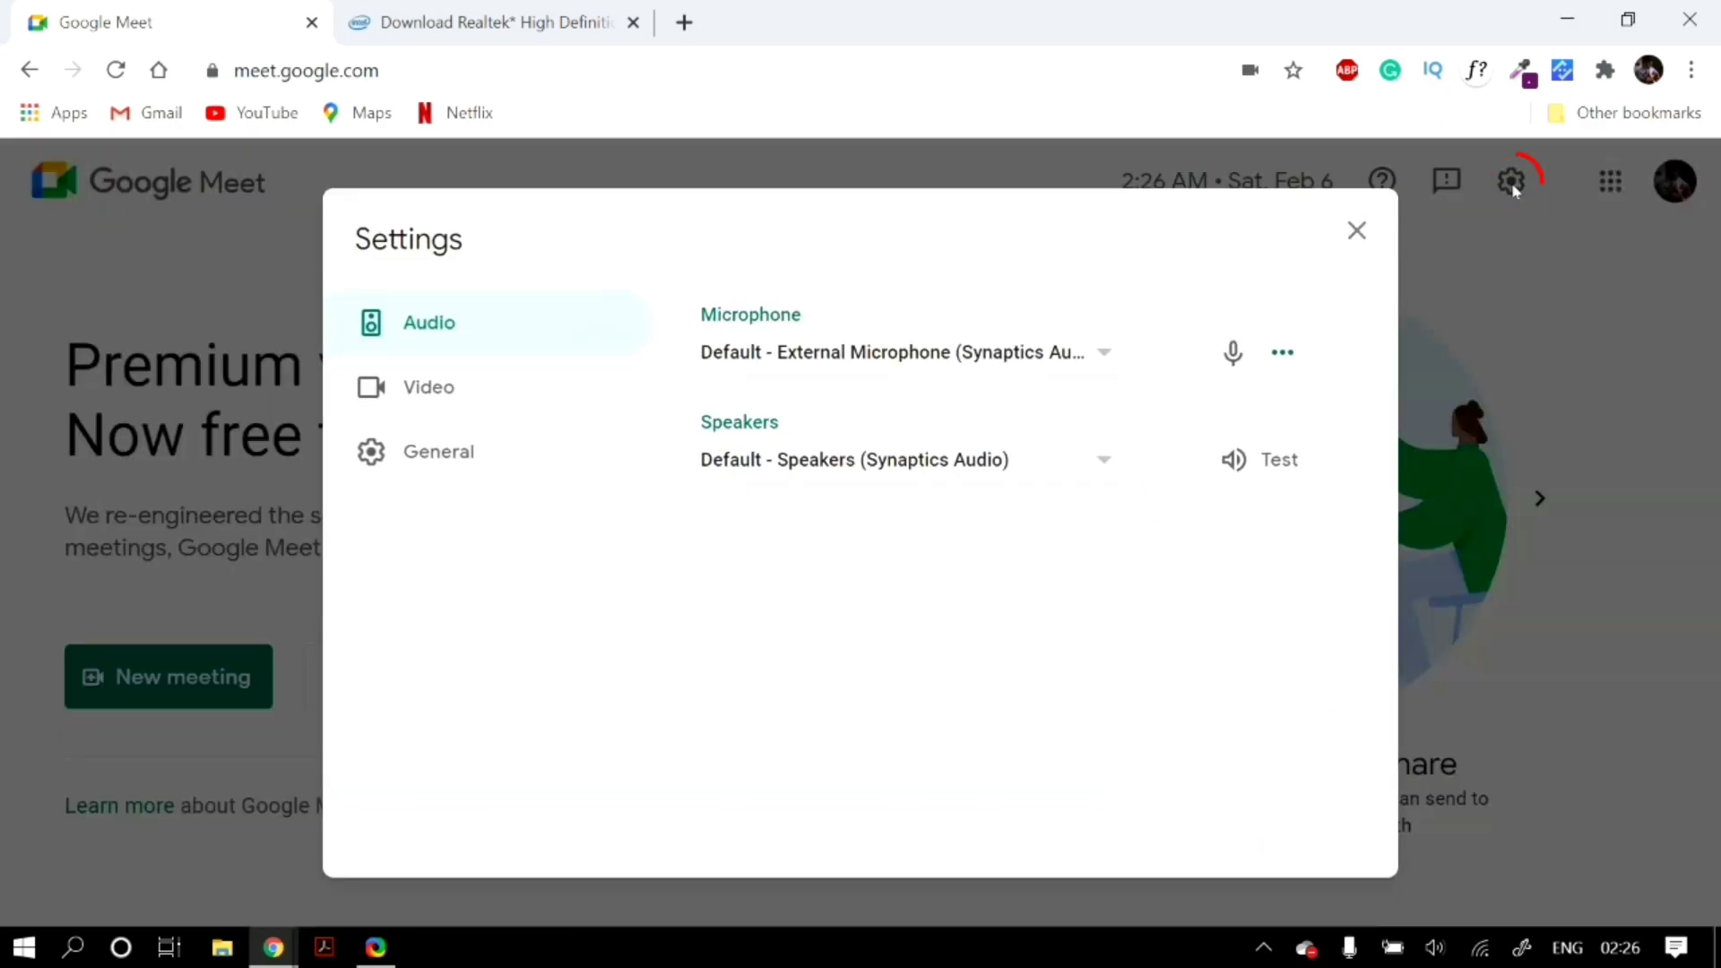
left_click(1106, 353)
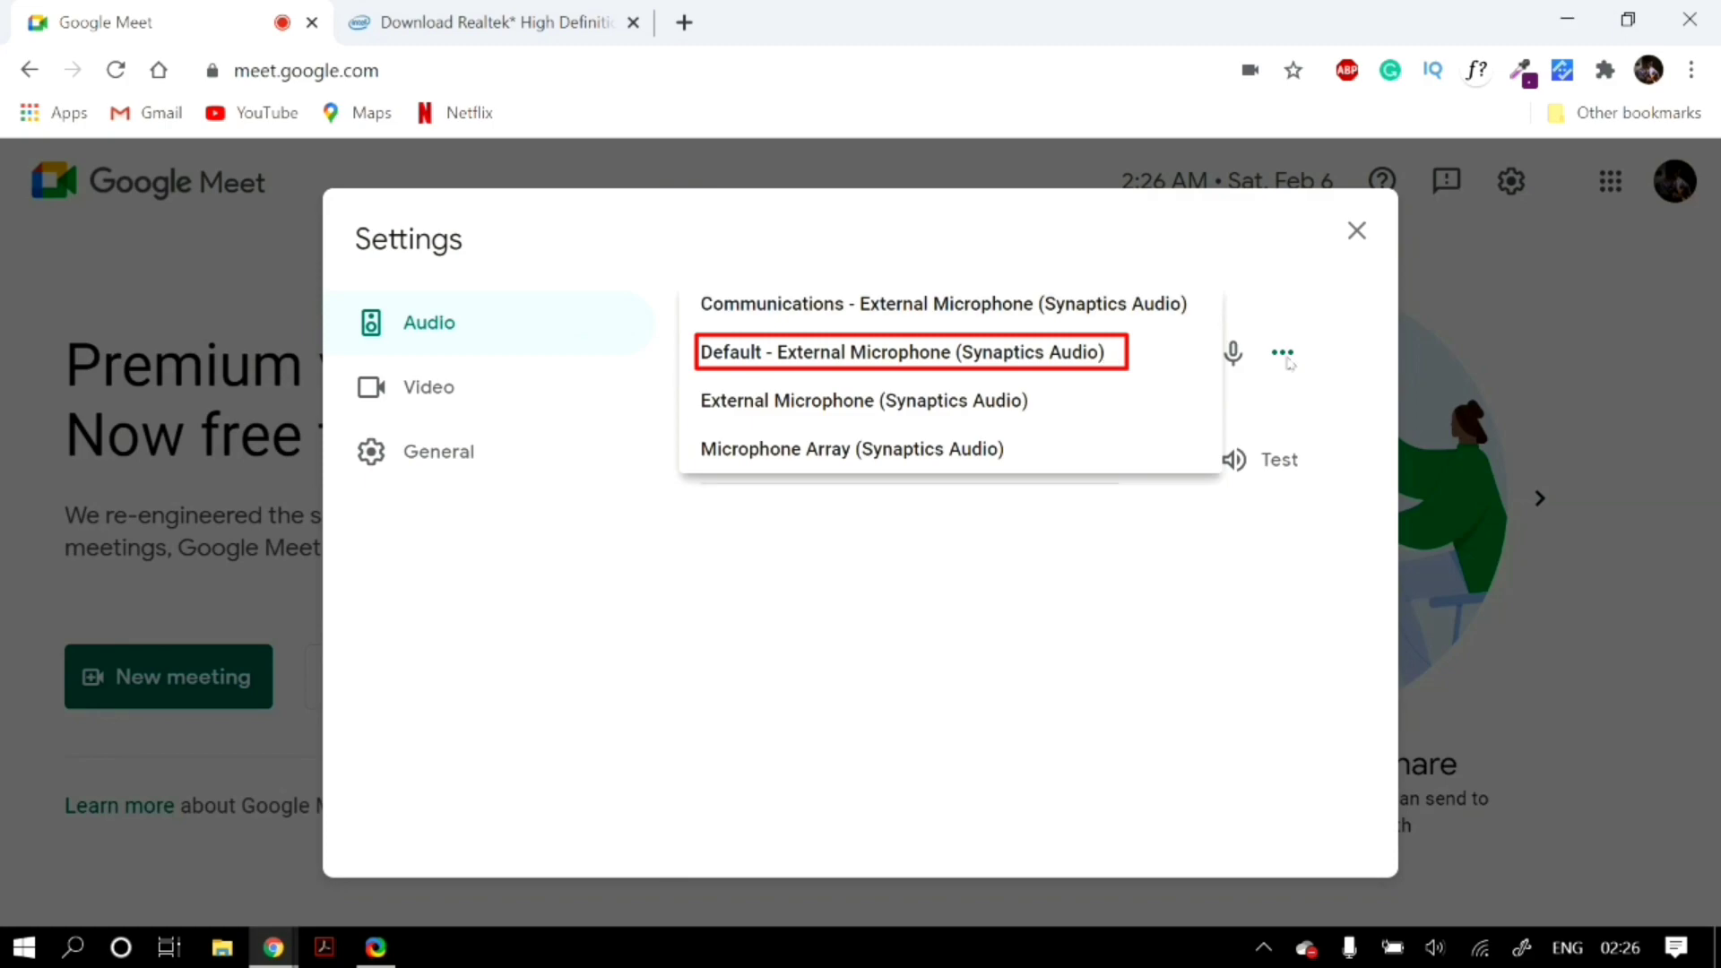
left_click(1164, 364)
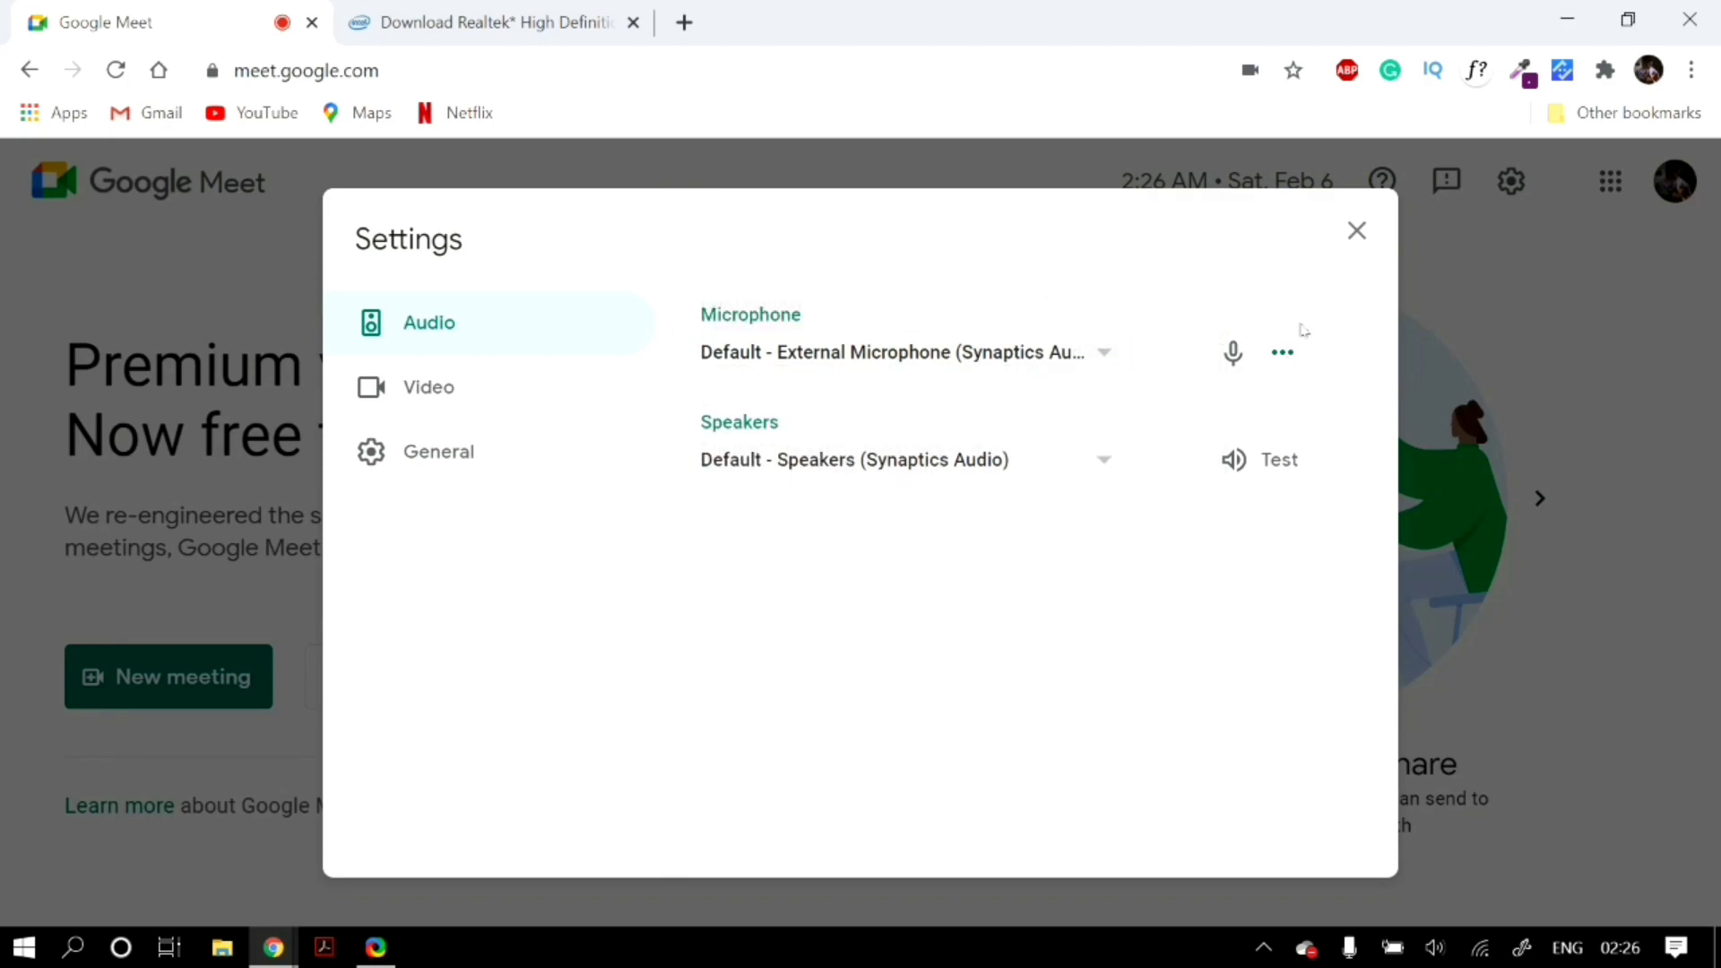
left_click(1358, 232)
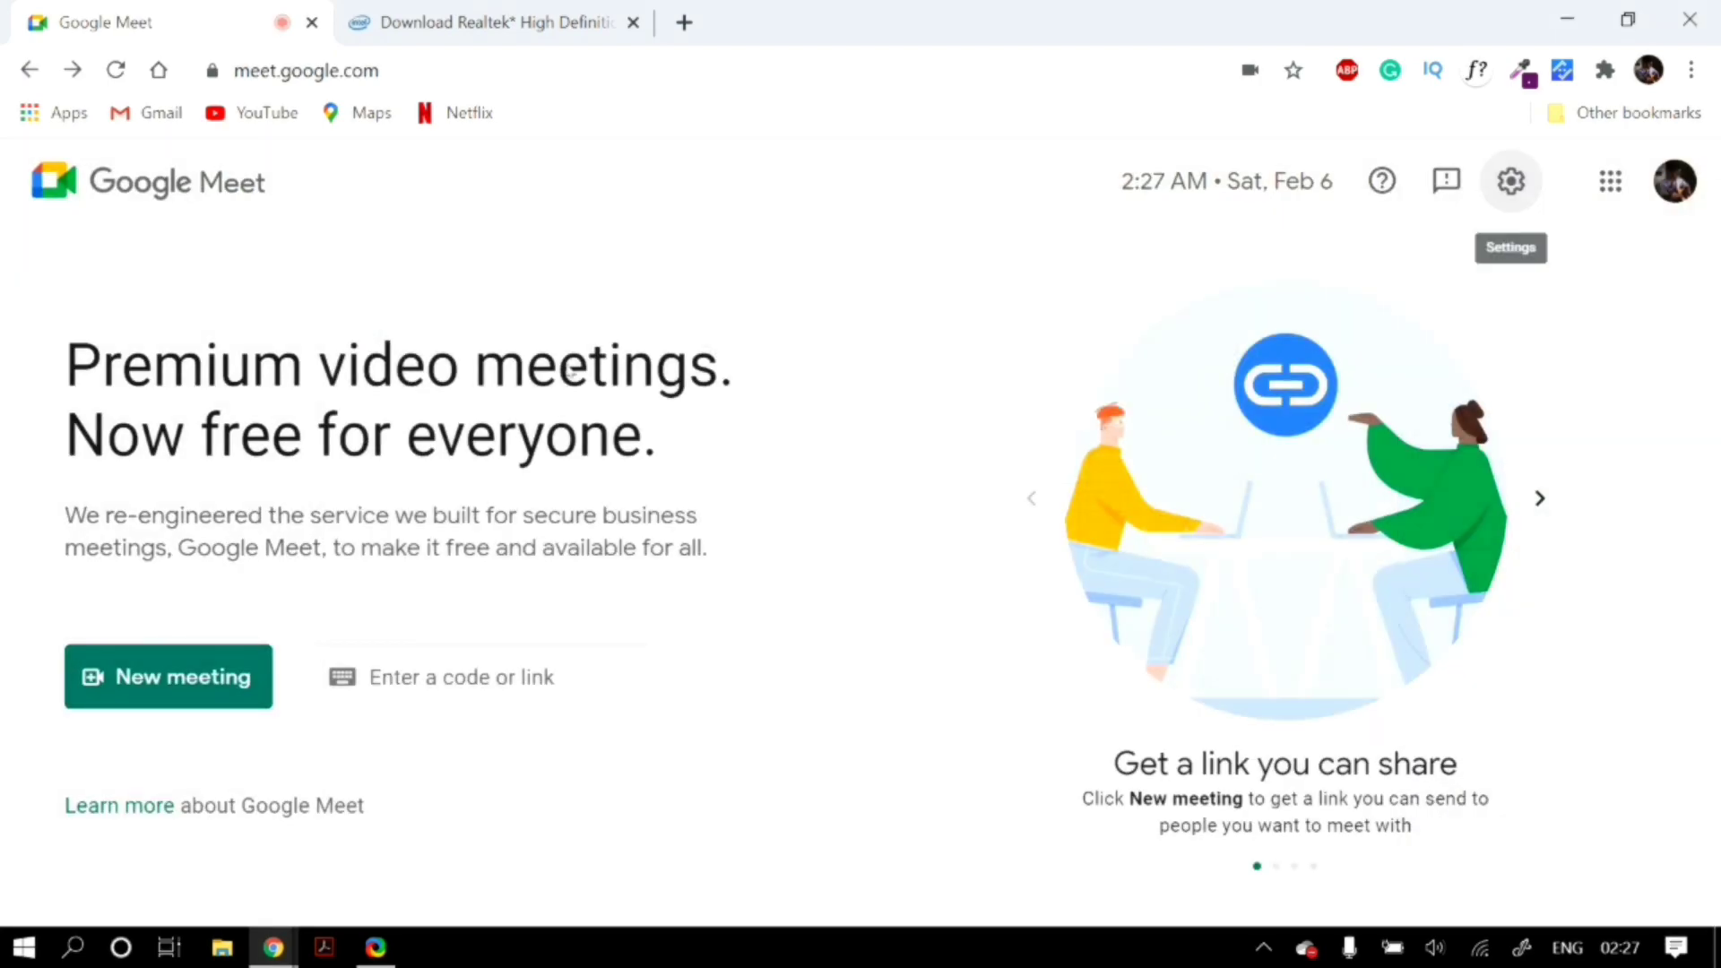
left_click(211, 74)
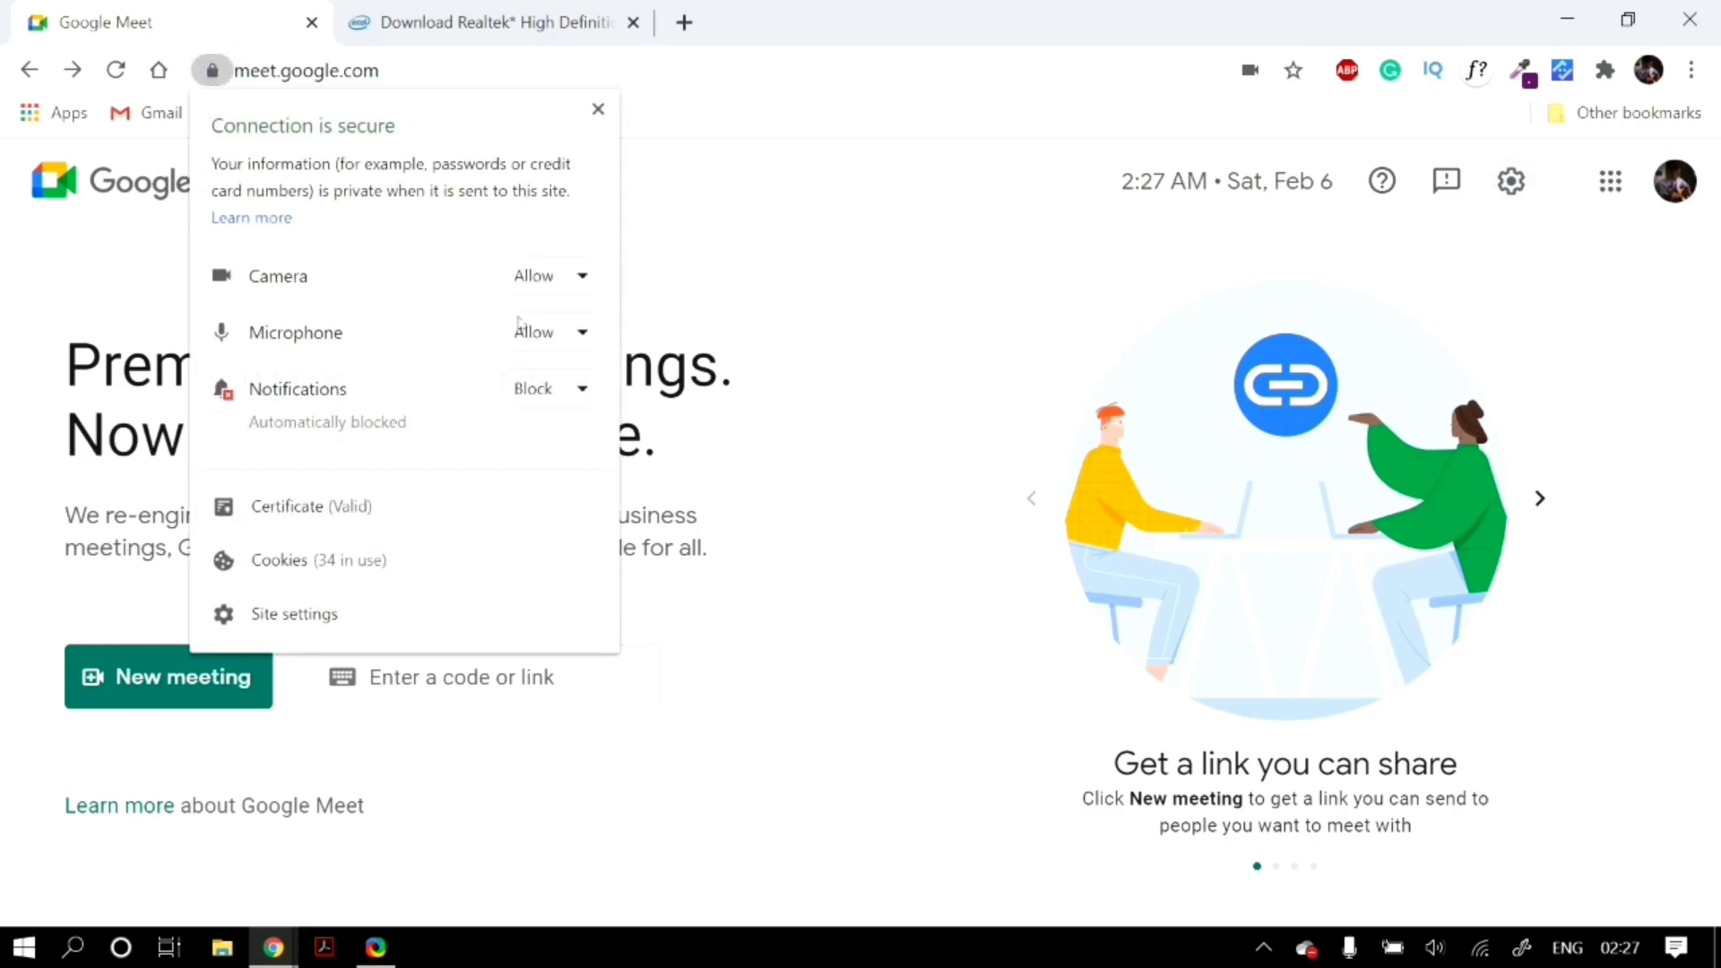
left_click(551, 344)
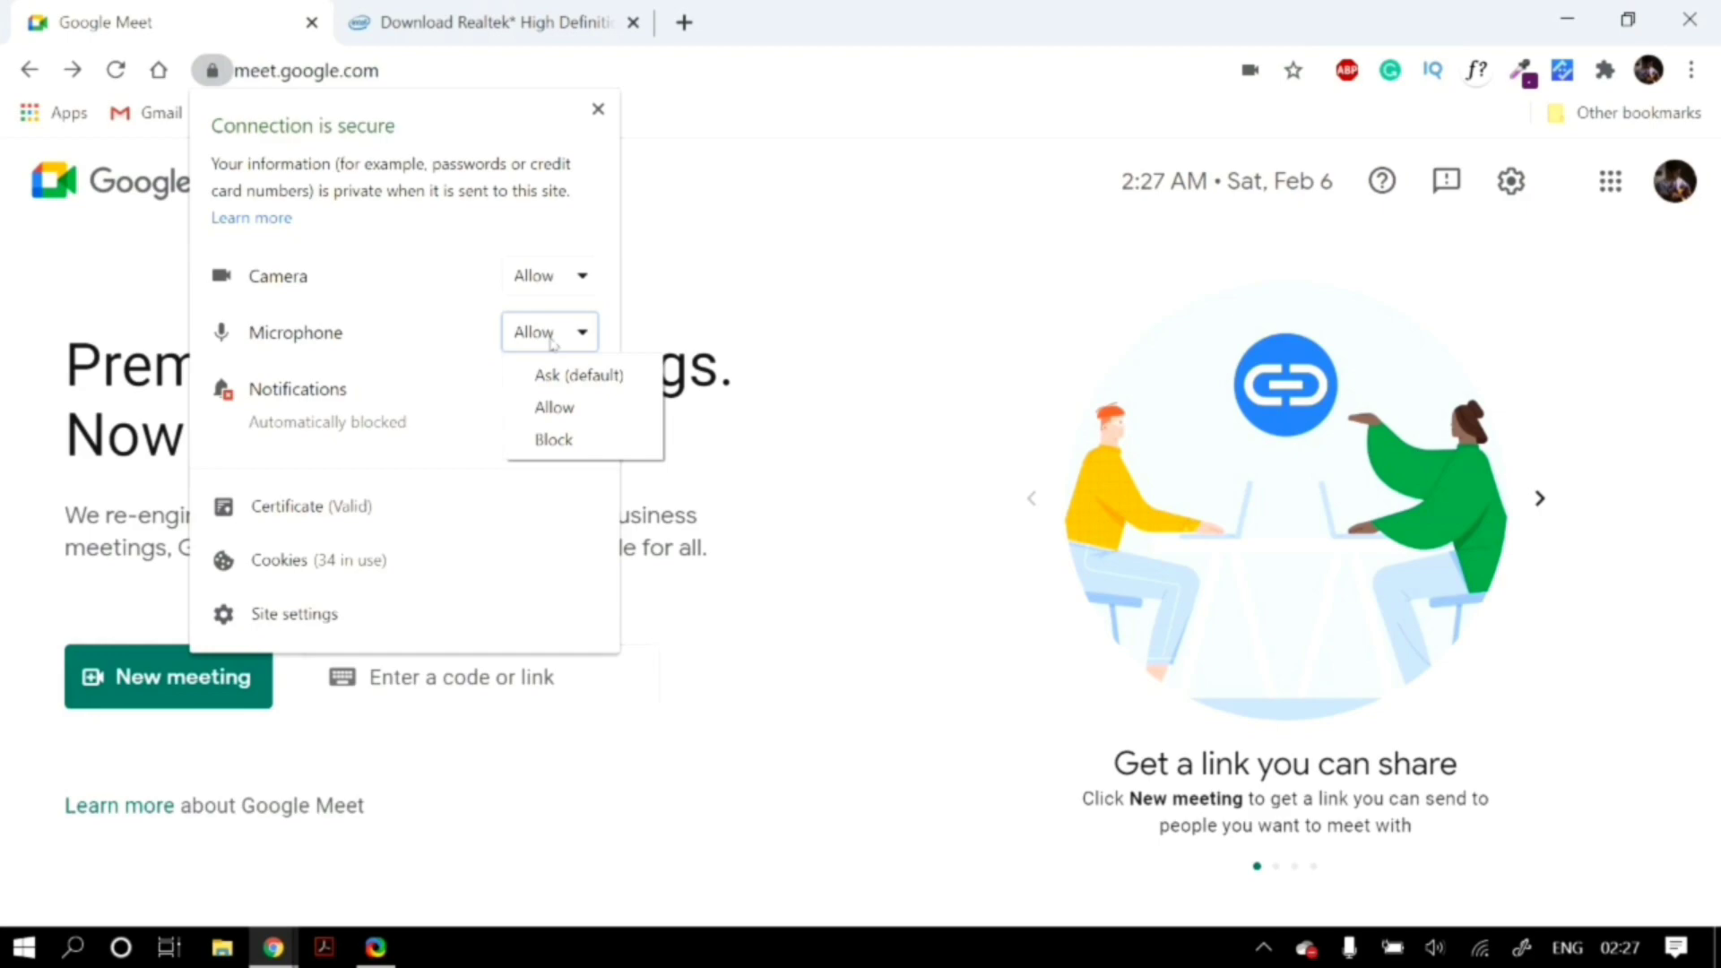
left_click(454, 223)
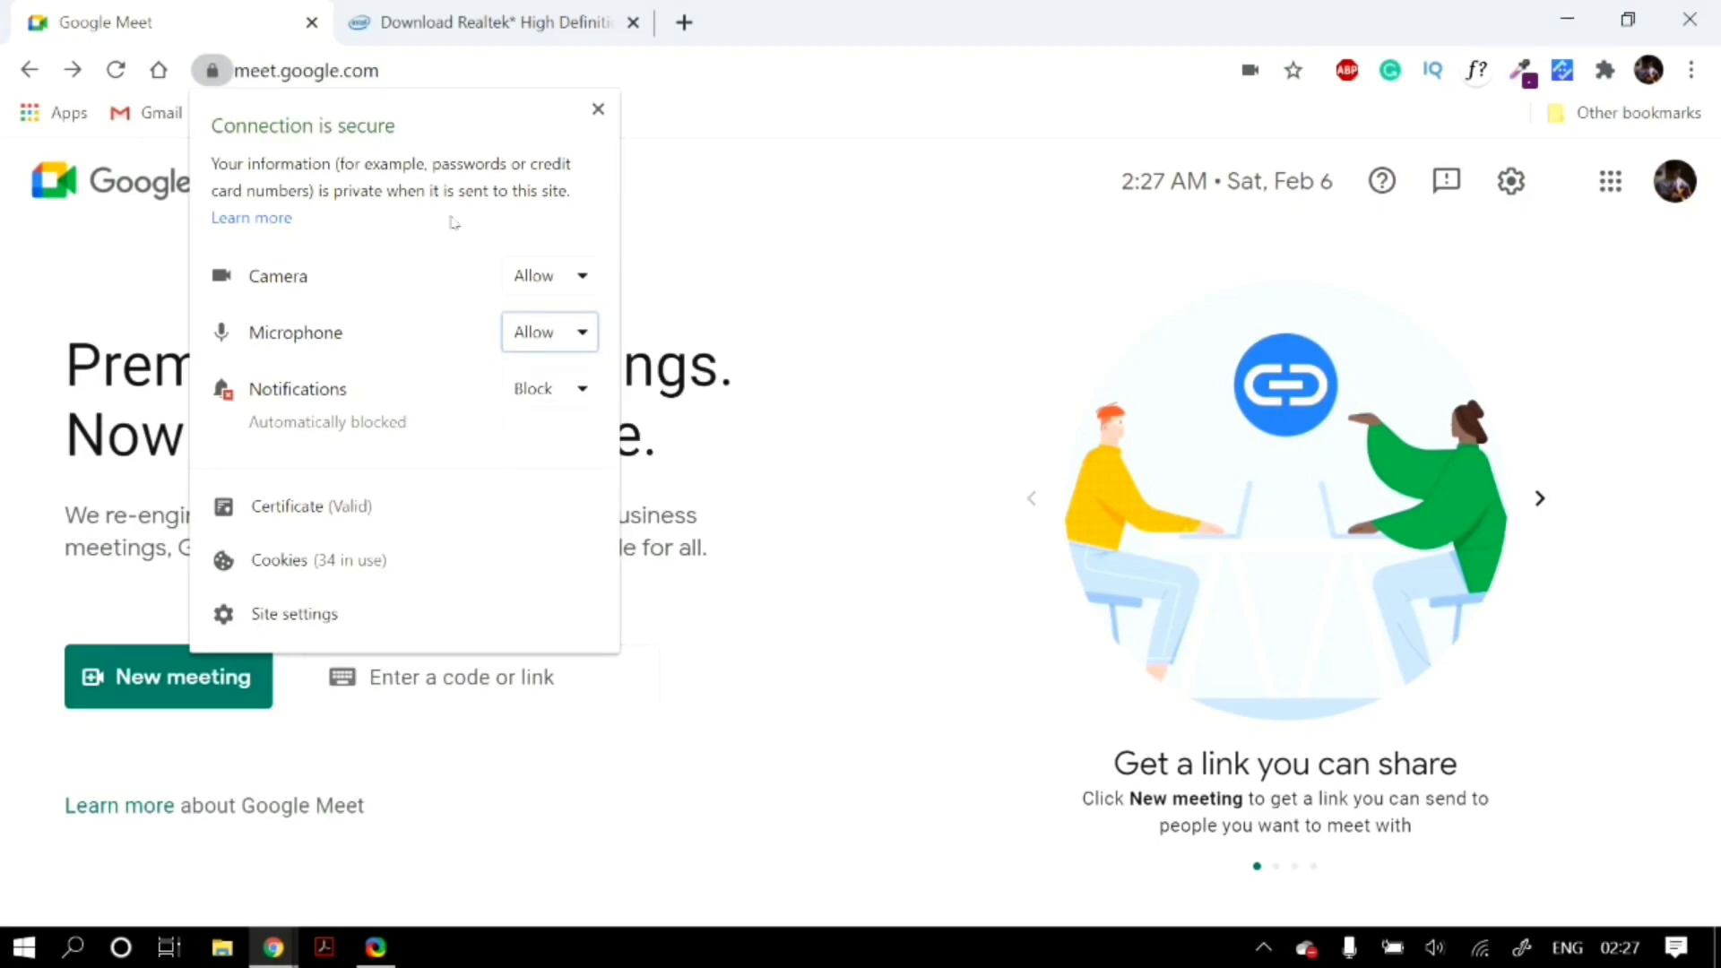
left_click(598, 112)
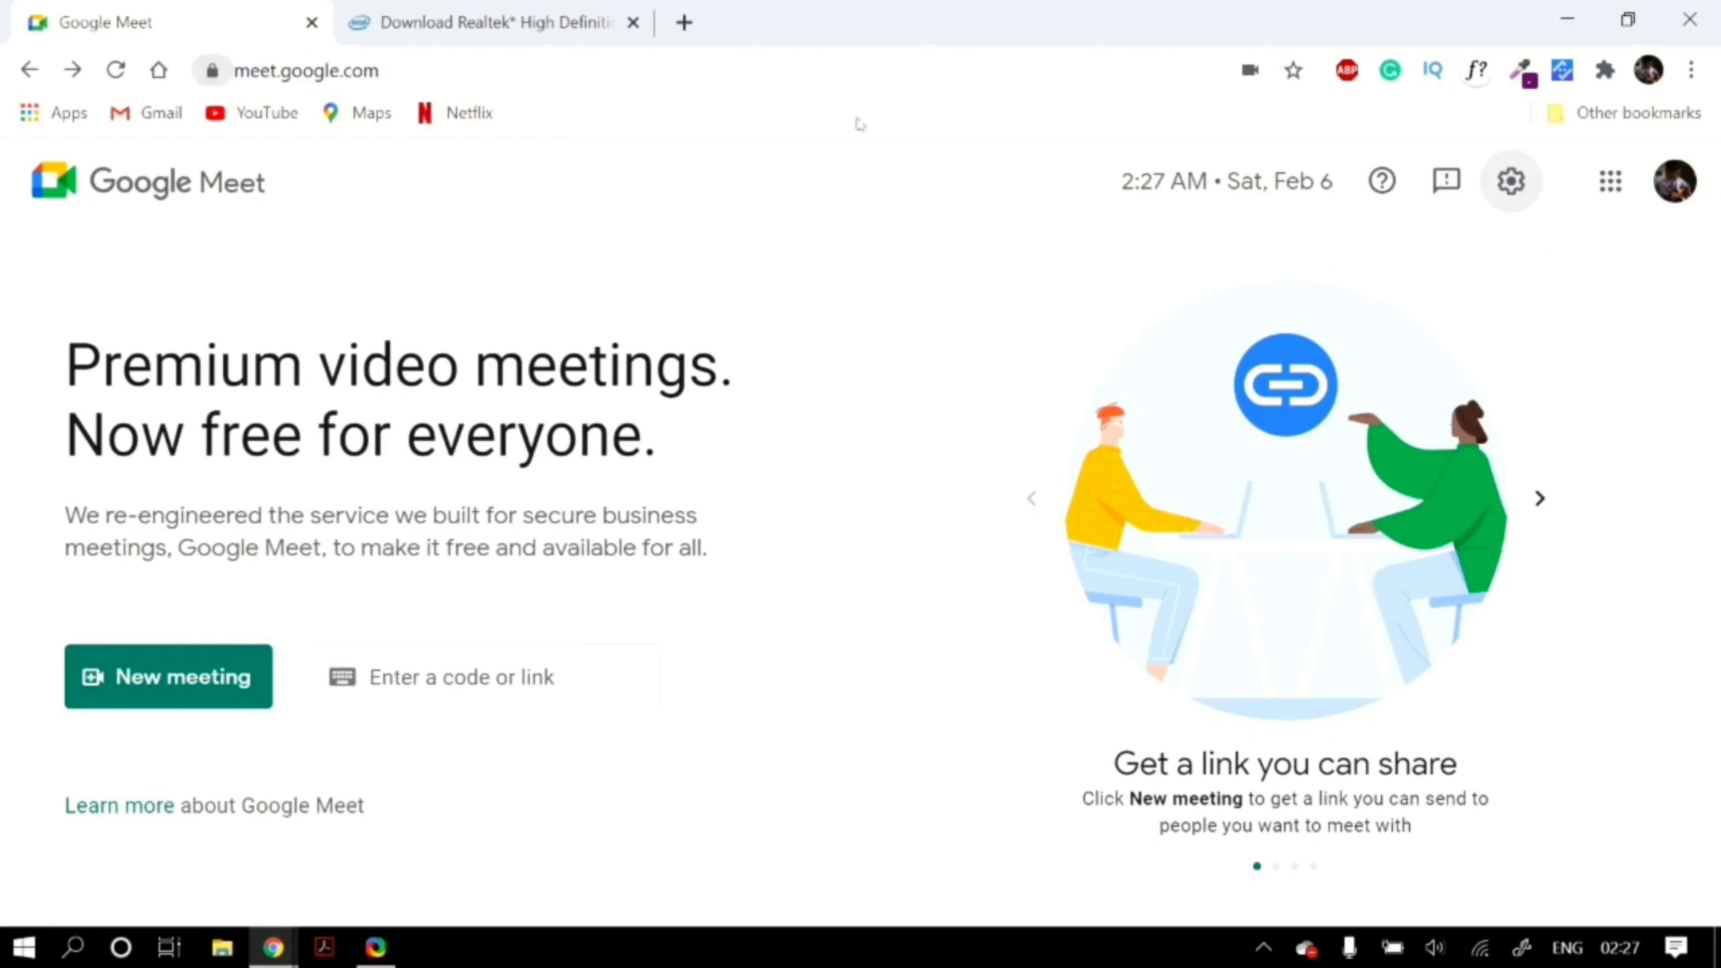
left_click(1249, 72)
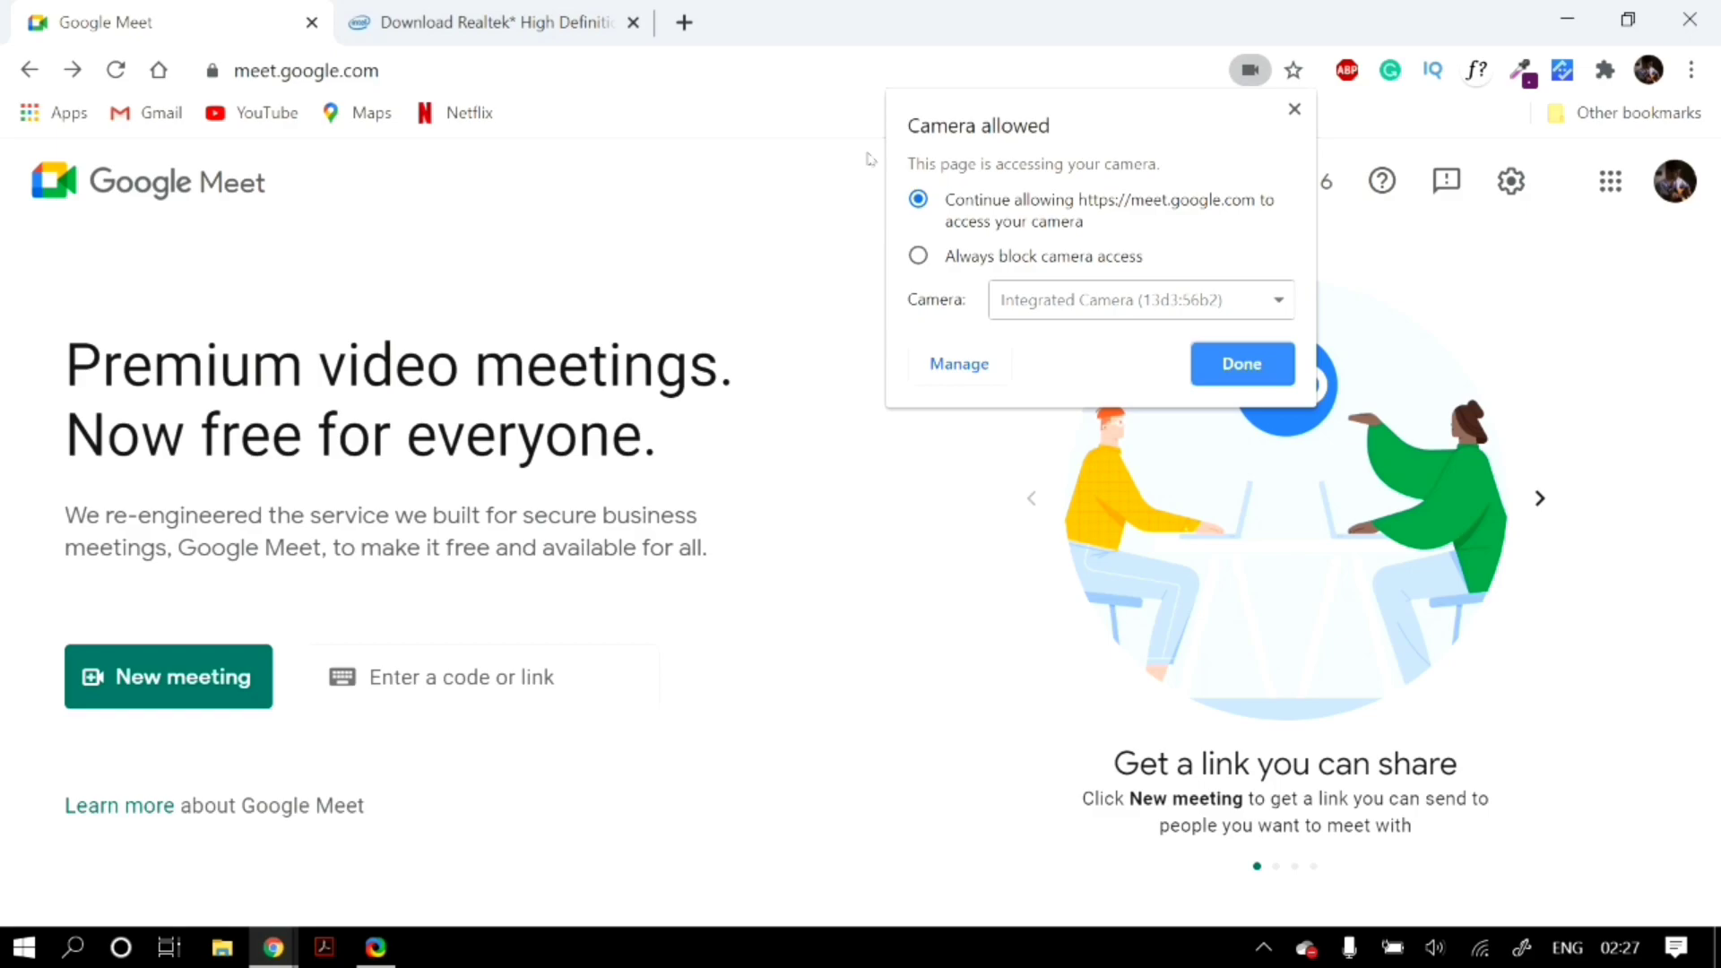
left_click(701, 182)
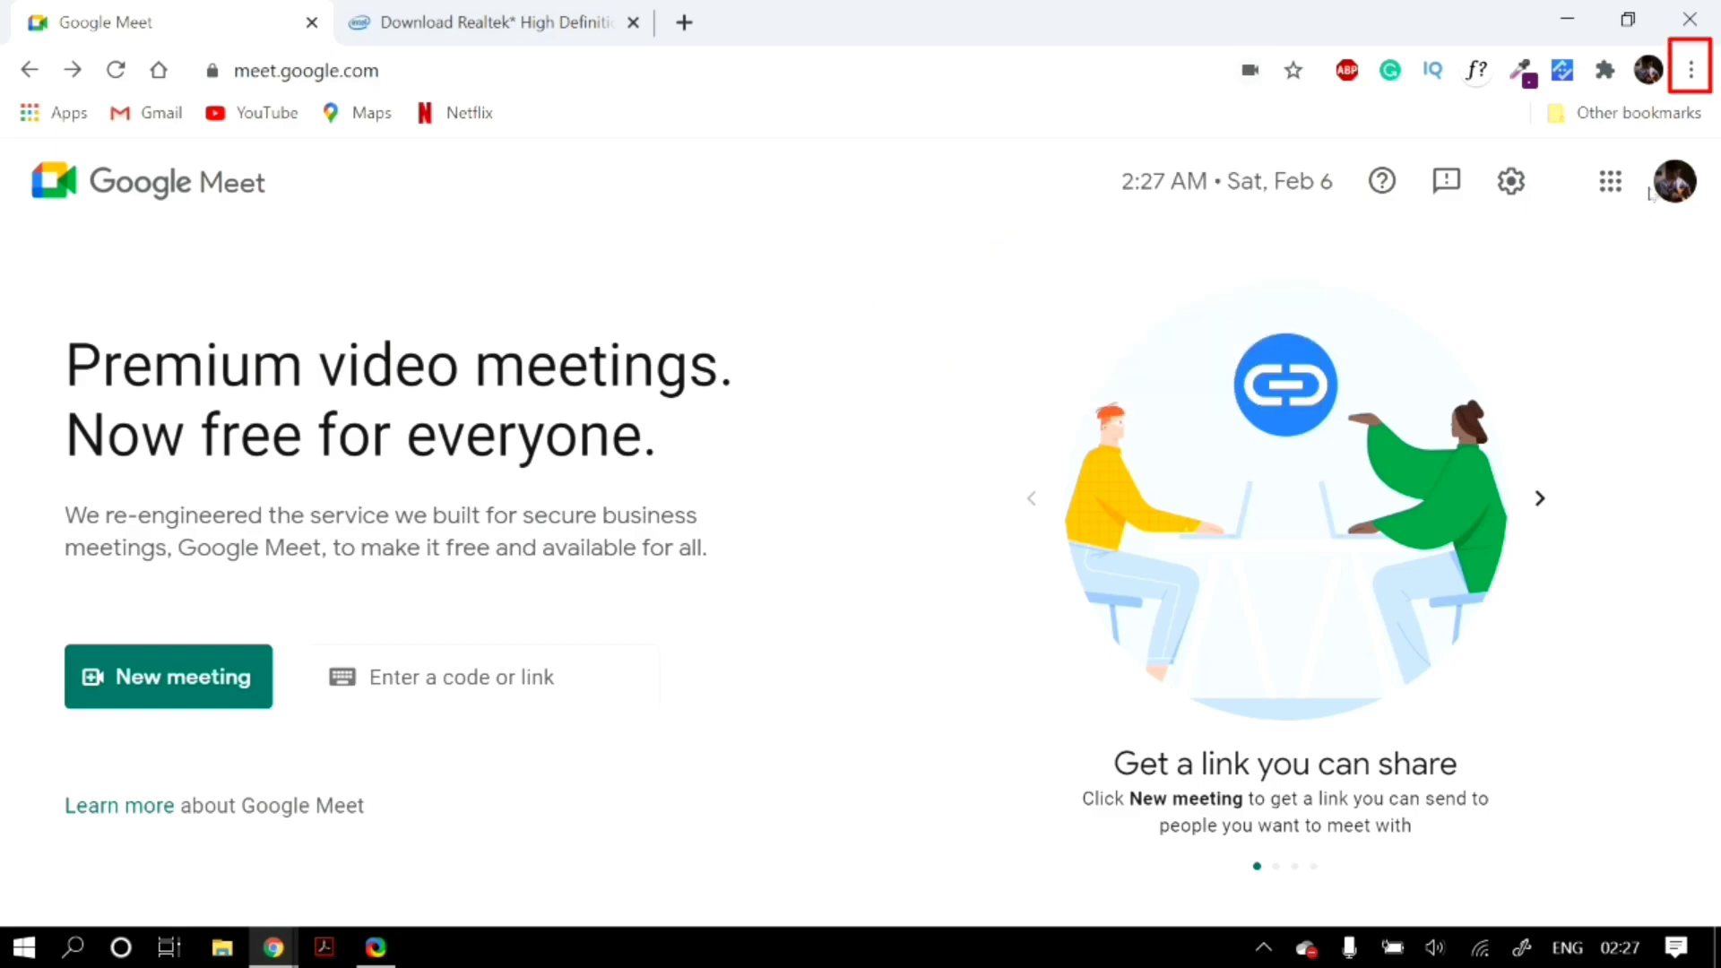
In Chrome's microphone site settings, keep External Microphone and toggle 'Ask before accessing' off and on
left_click(1690, 75)
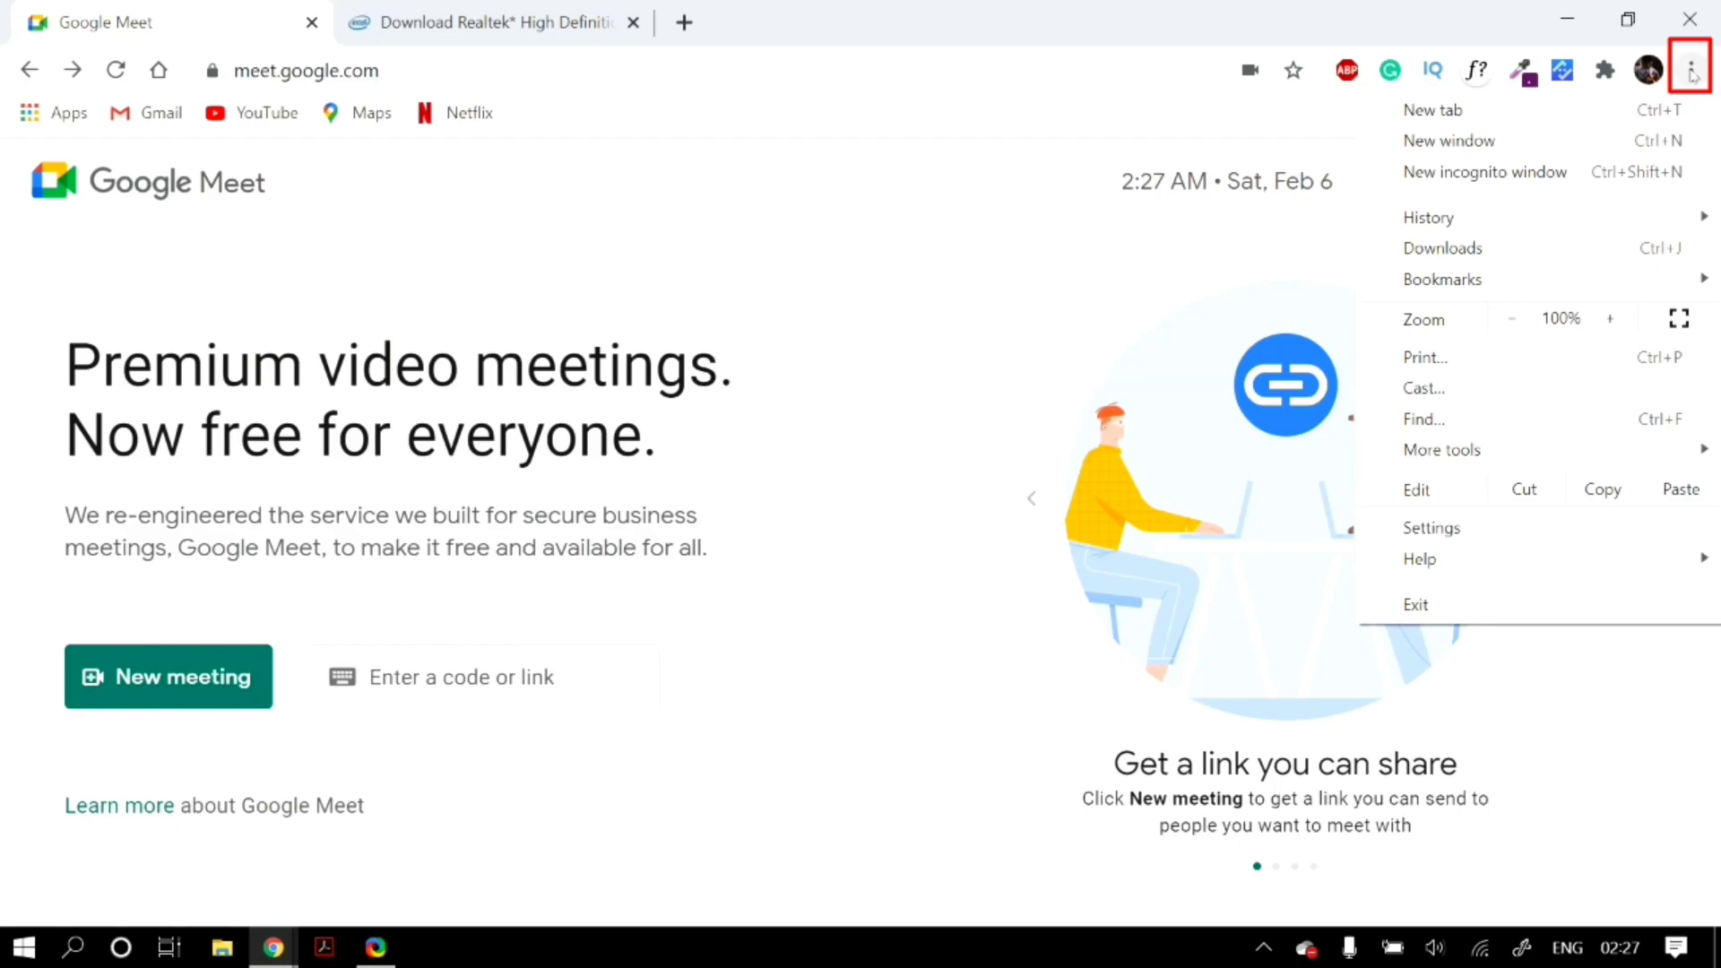
left_click(1513, 527)
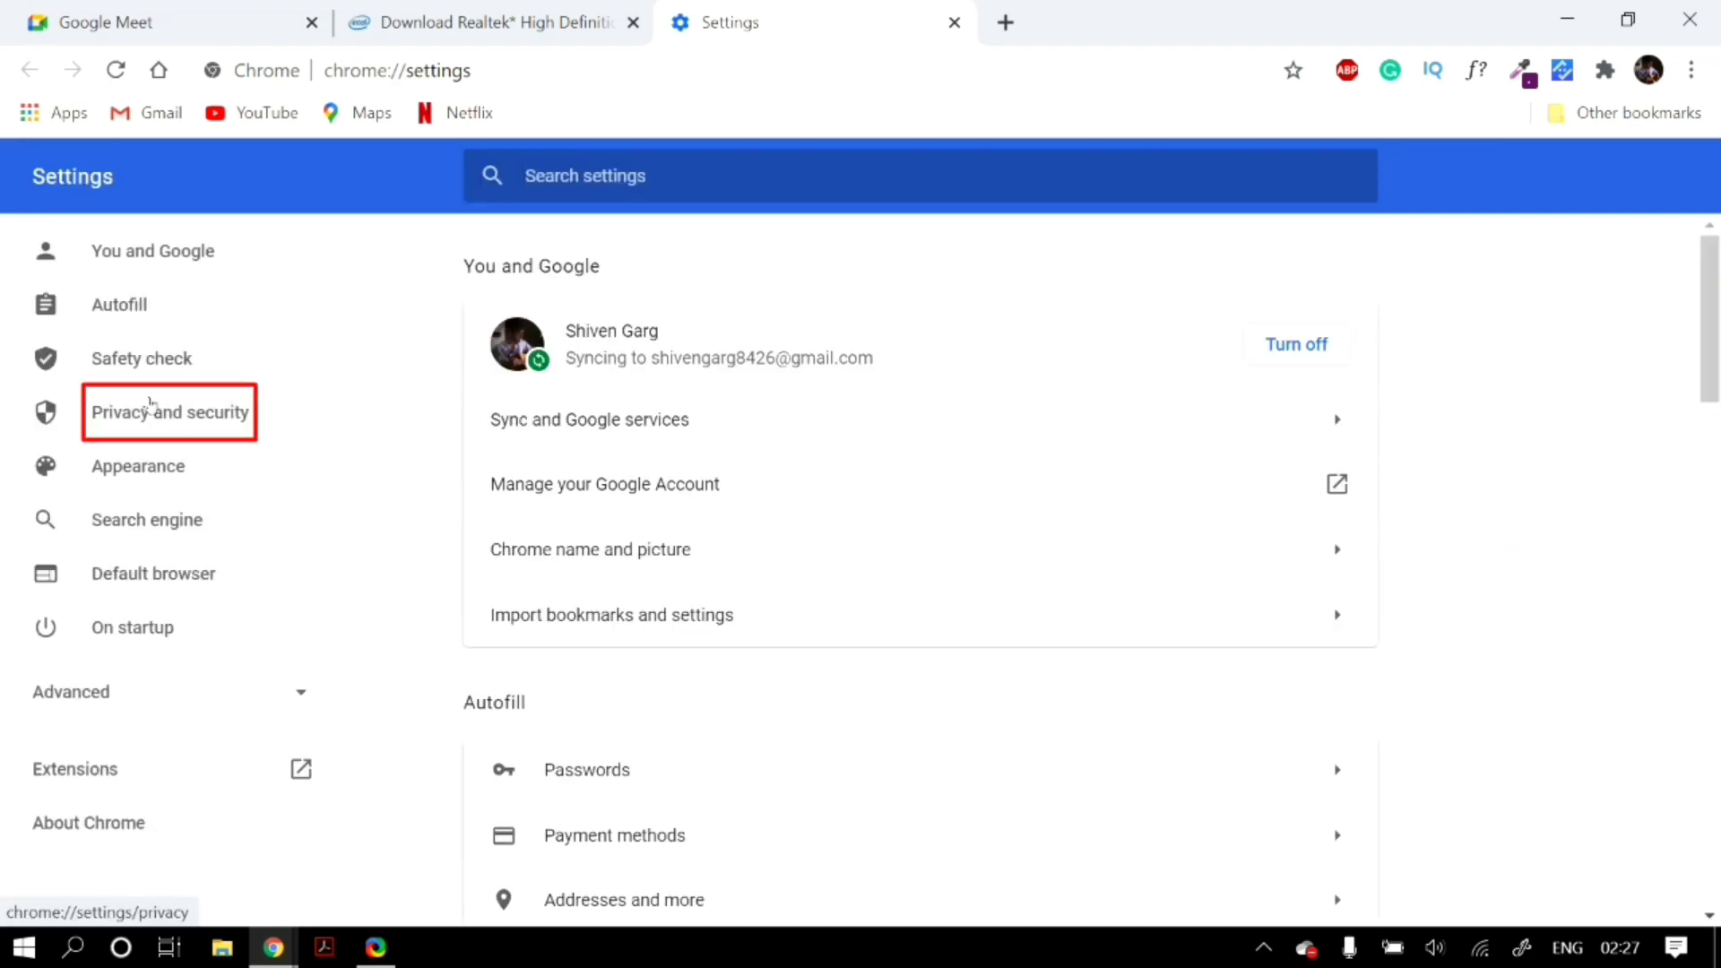
left_click(150, 405)
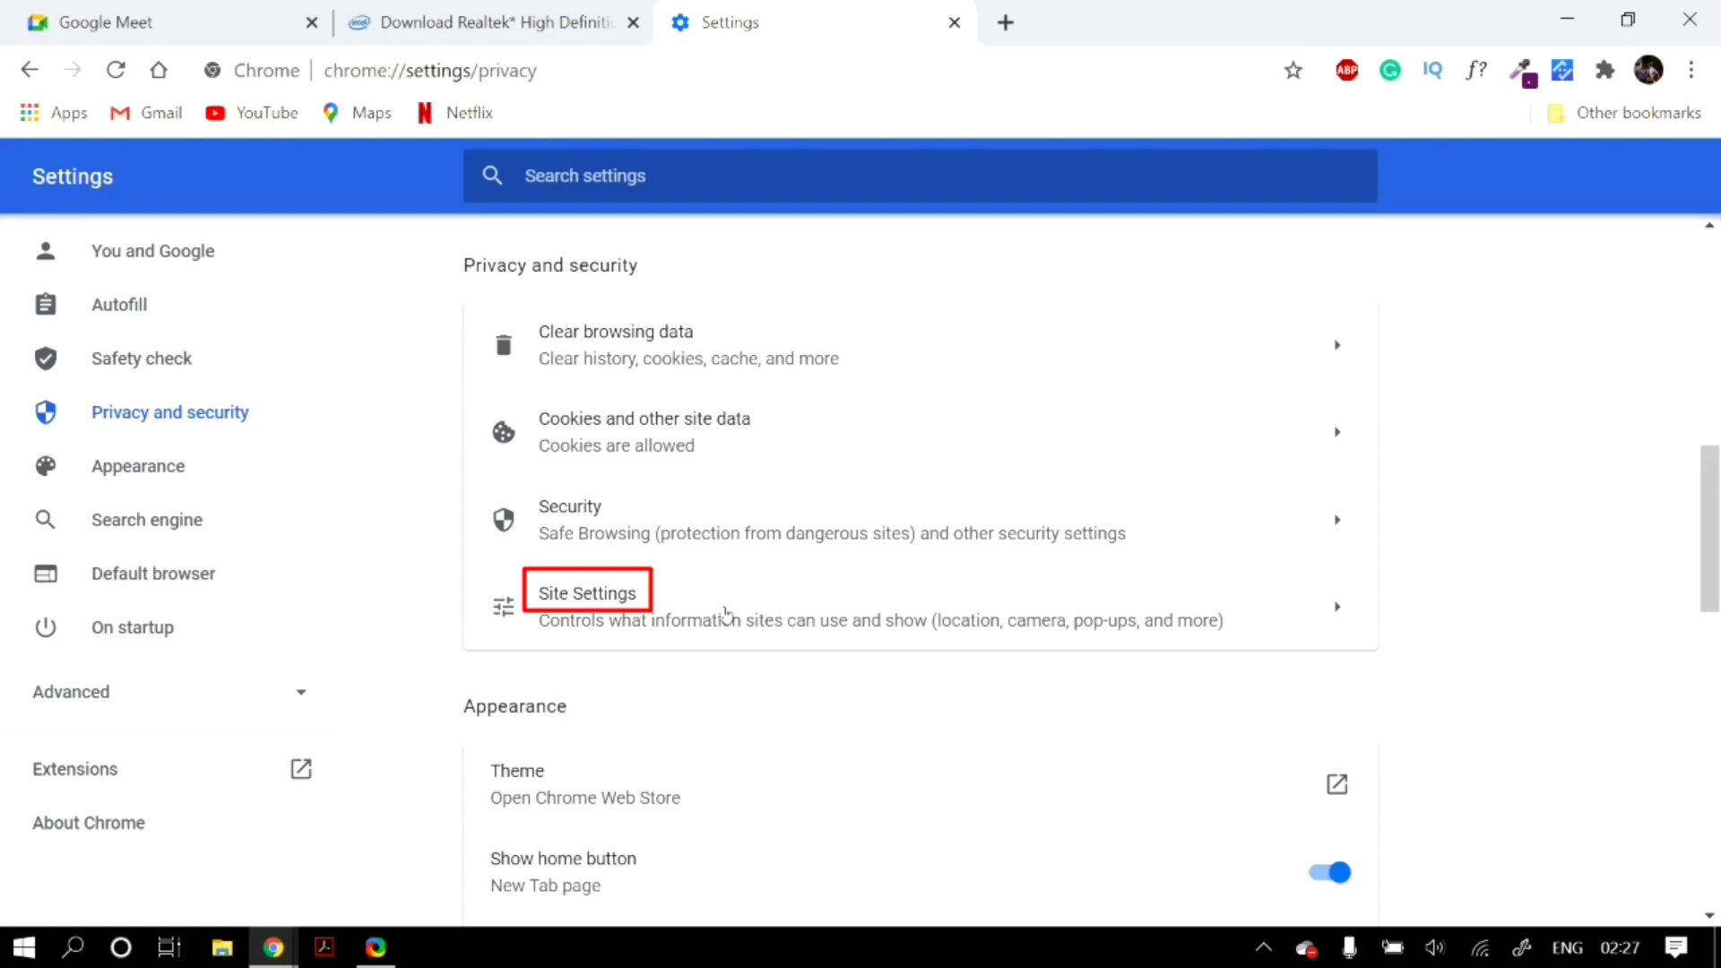
left_click(727, 612)
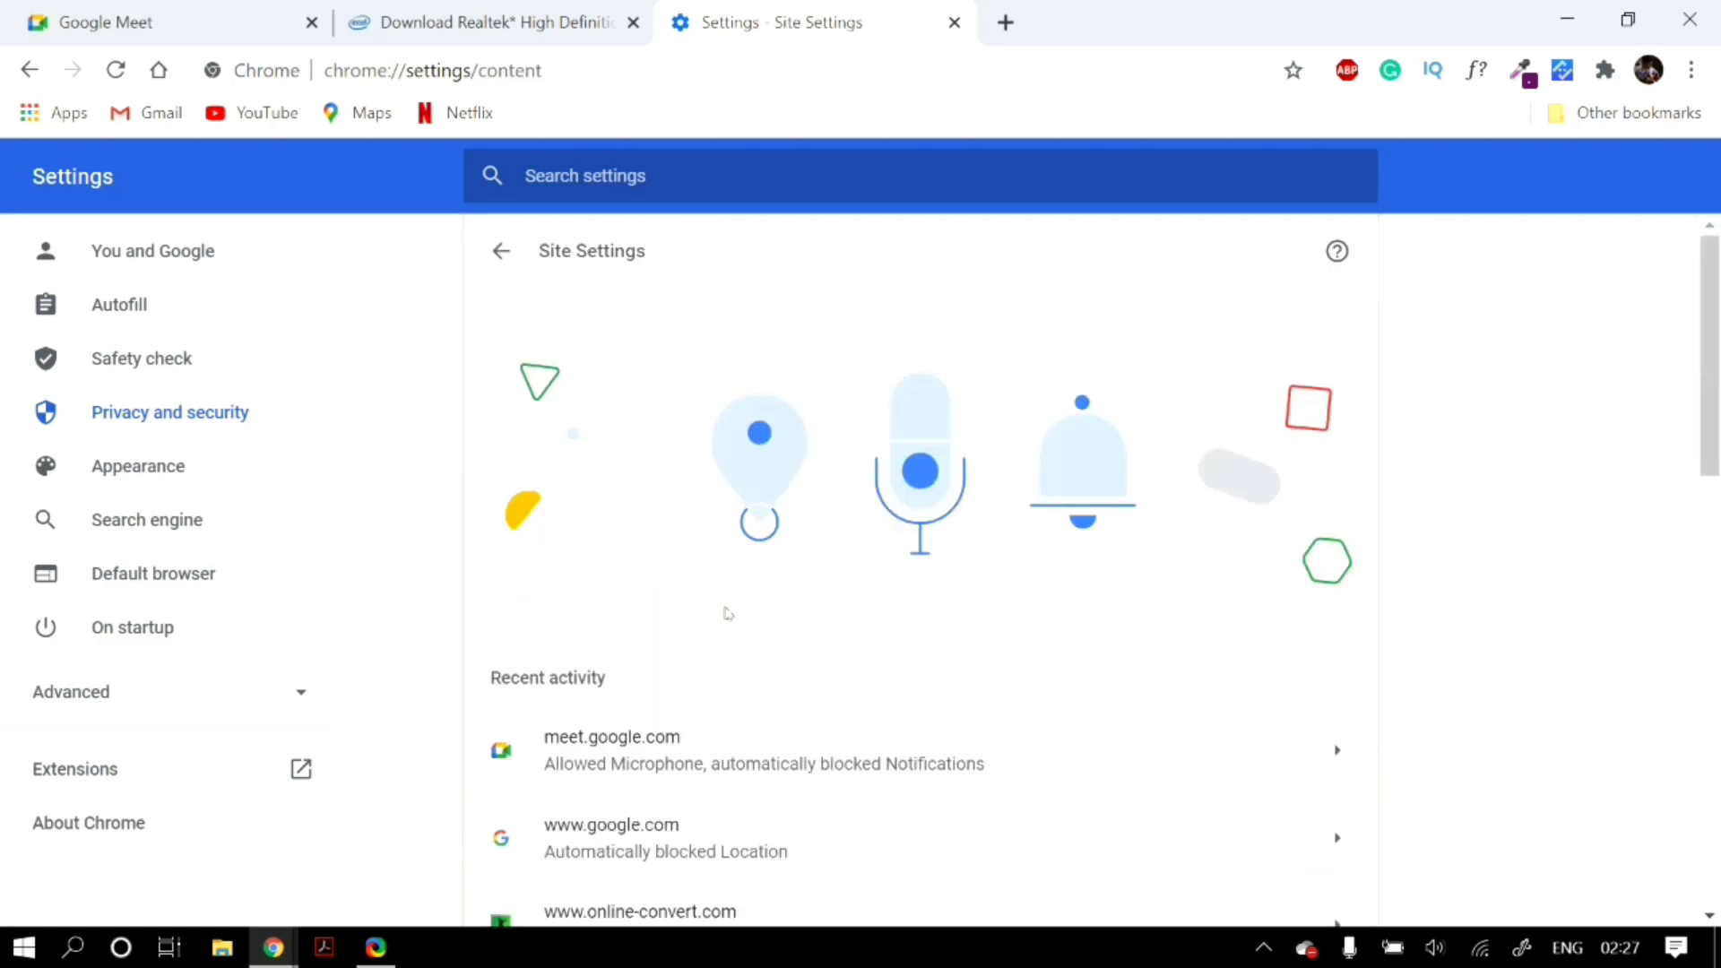
scroll(728, 613, "down", 8)
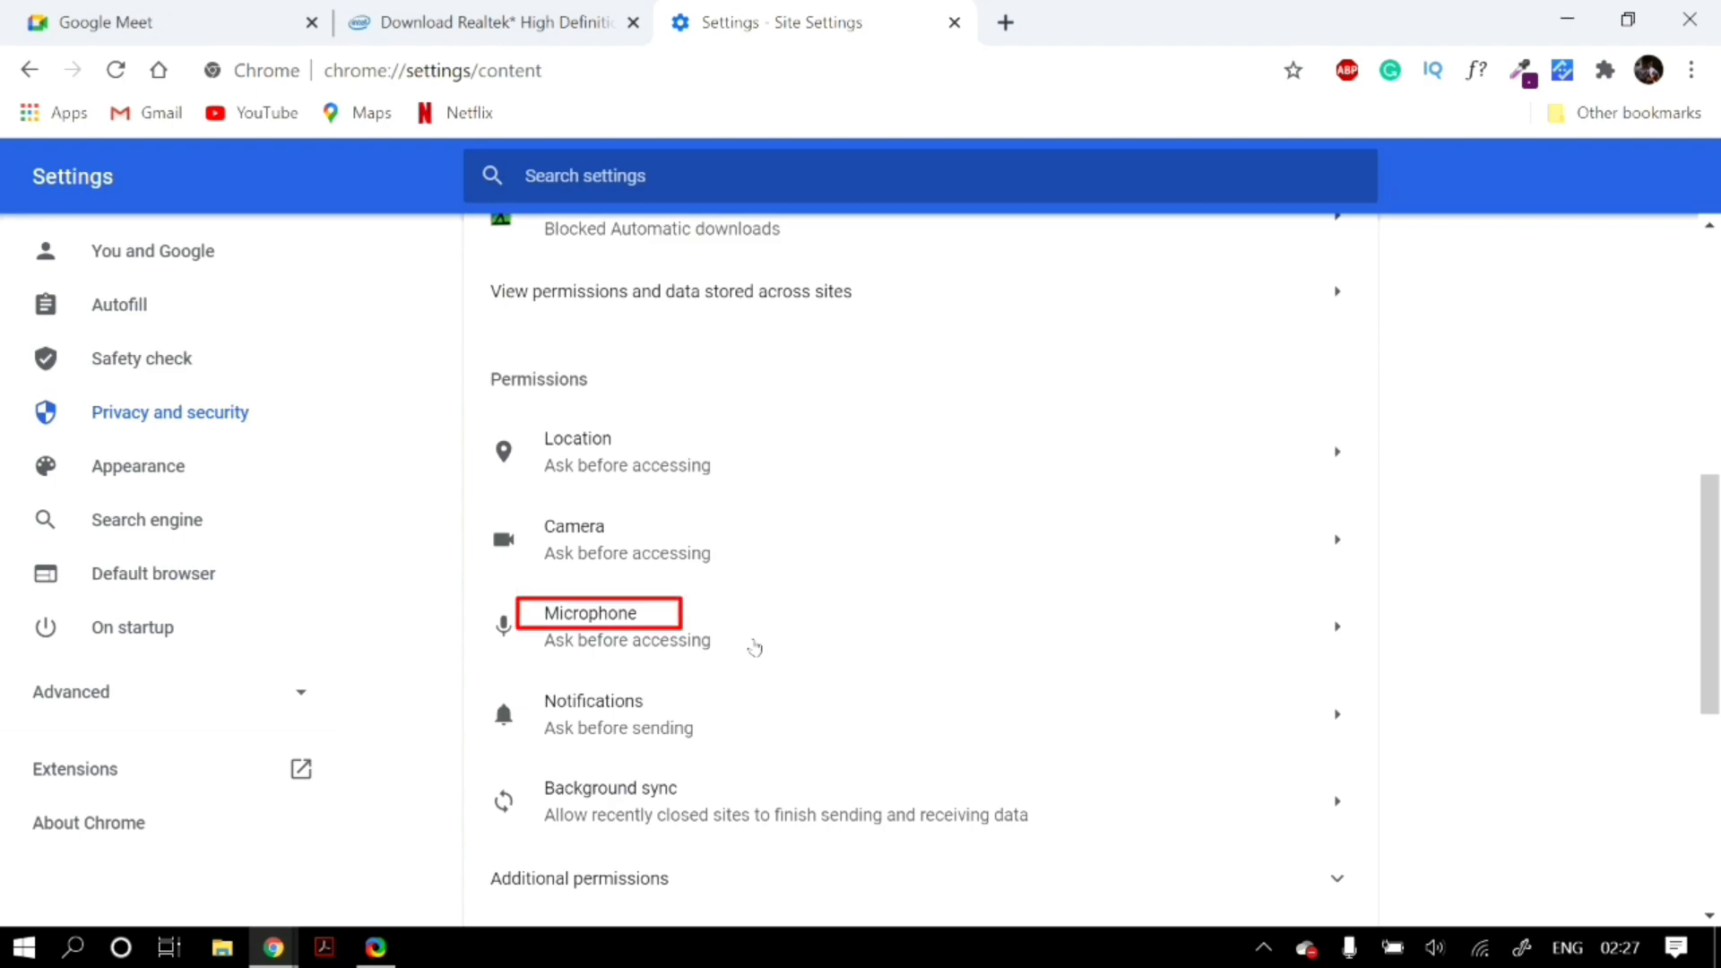
left_click(755, 646)
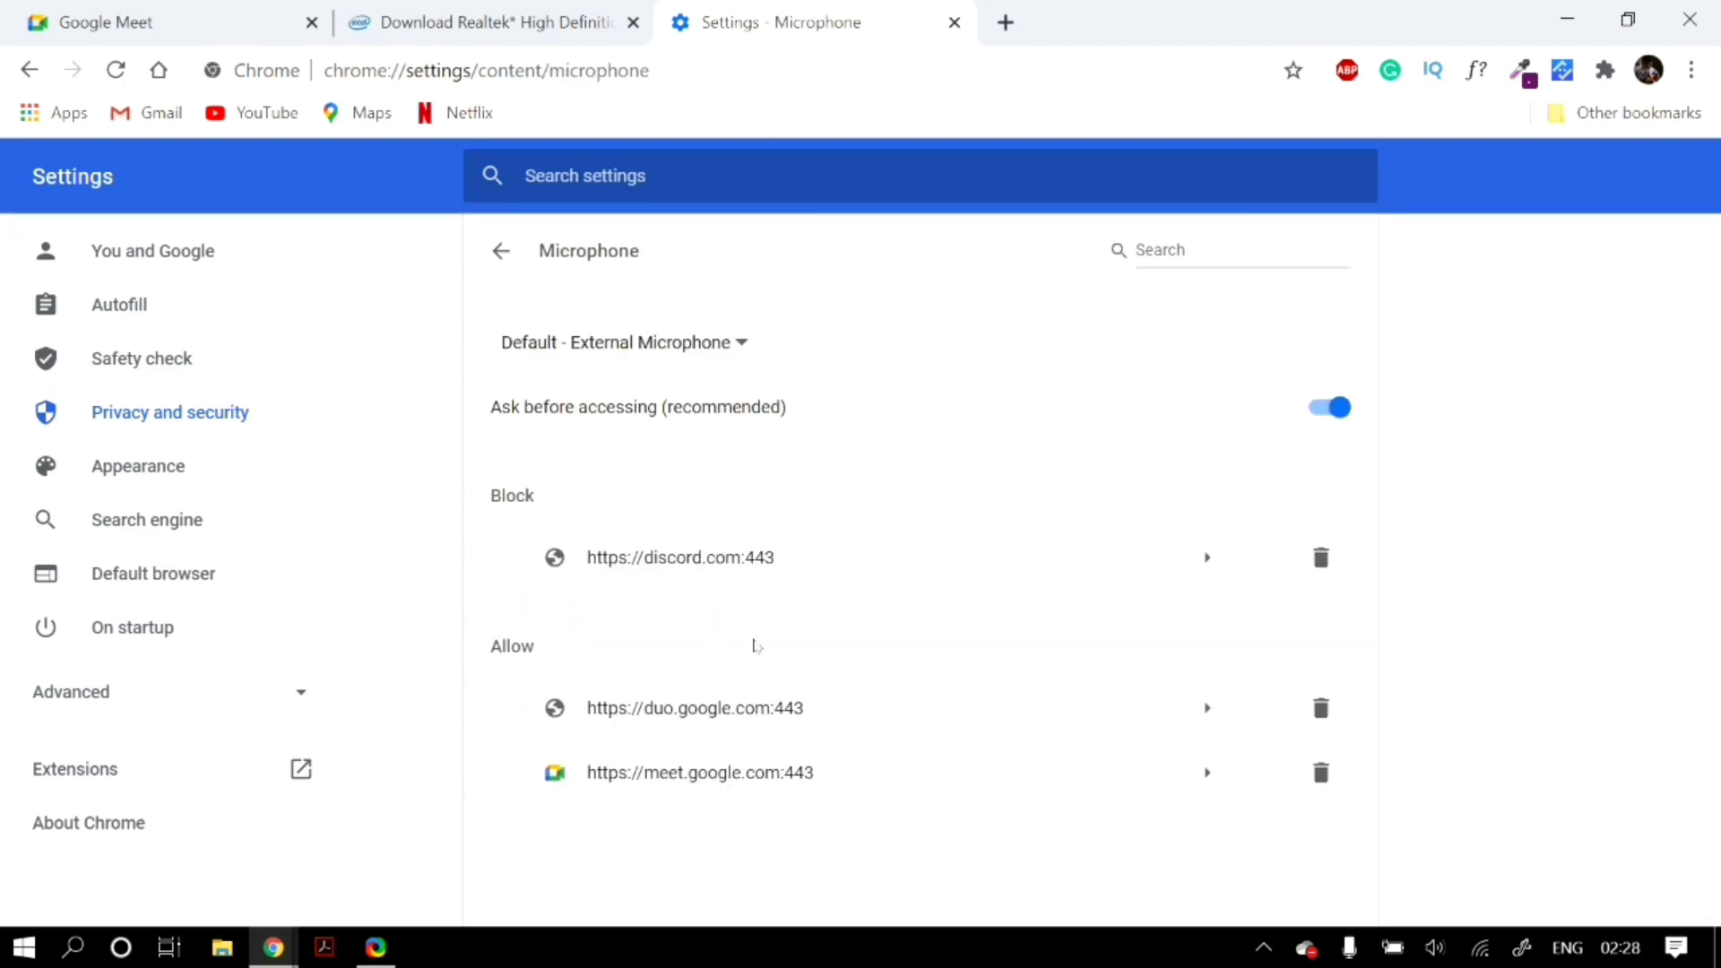
left_click(743, 344)
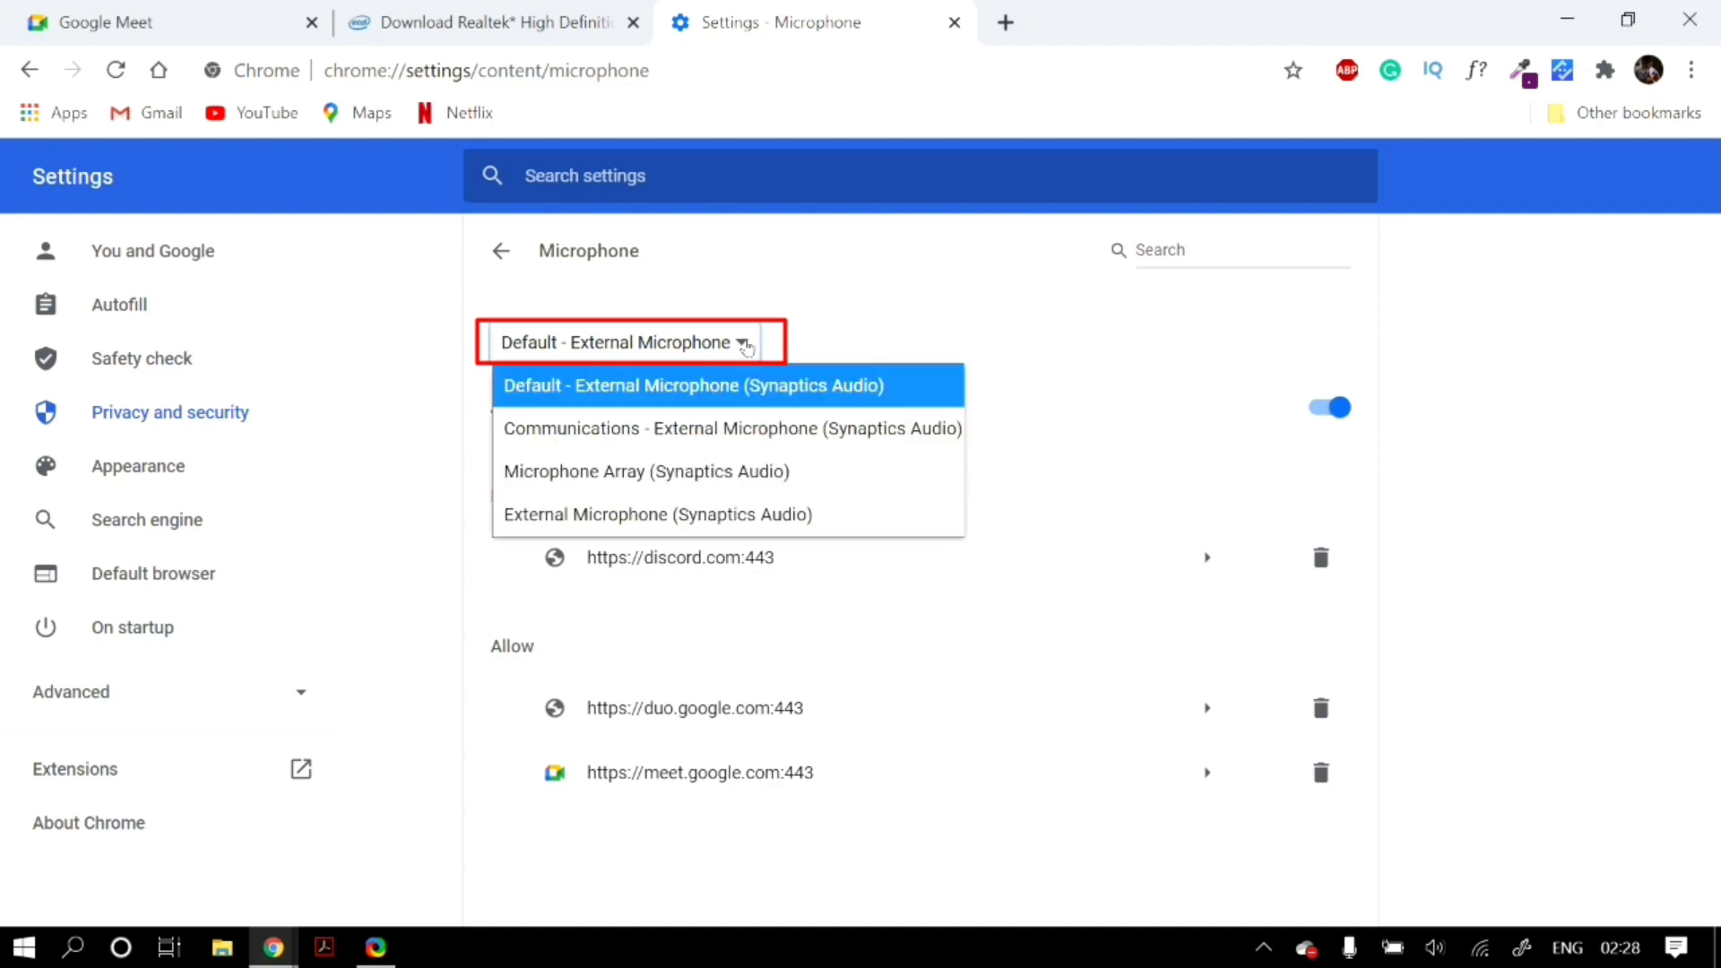
left_click(1102, 363)
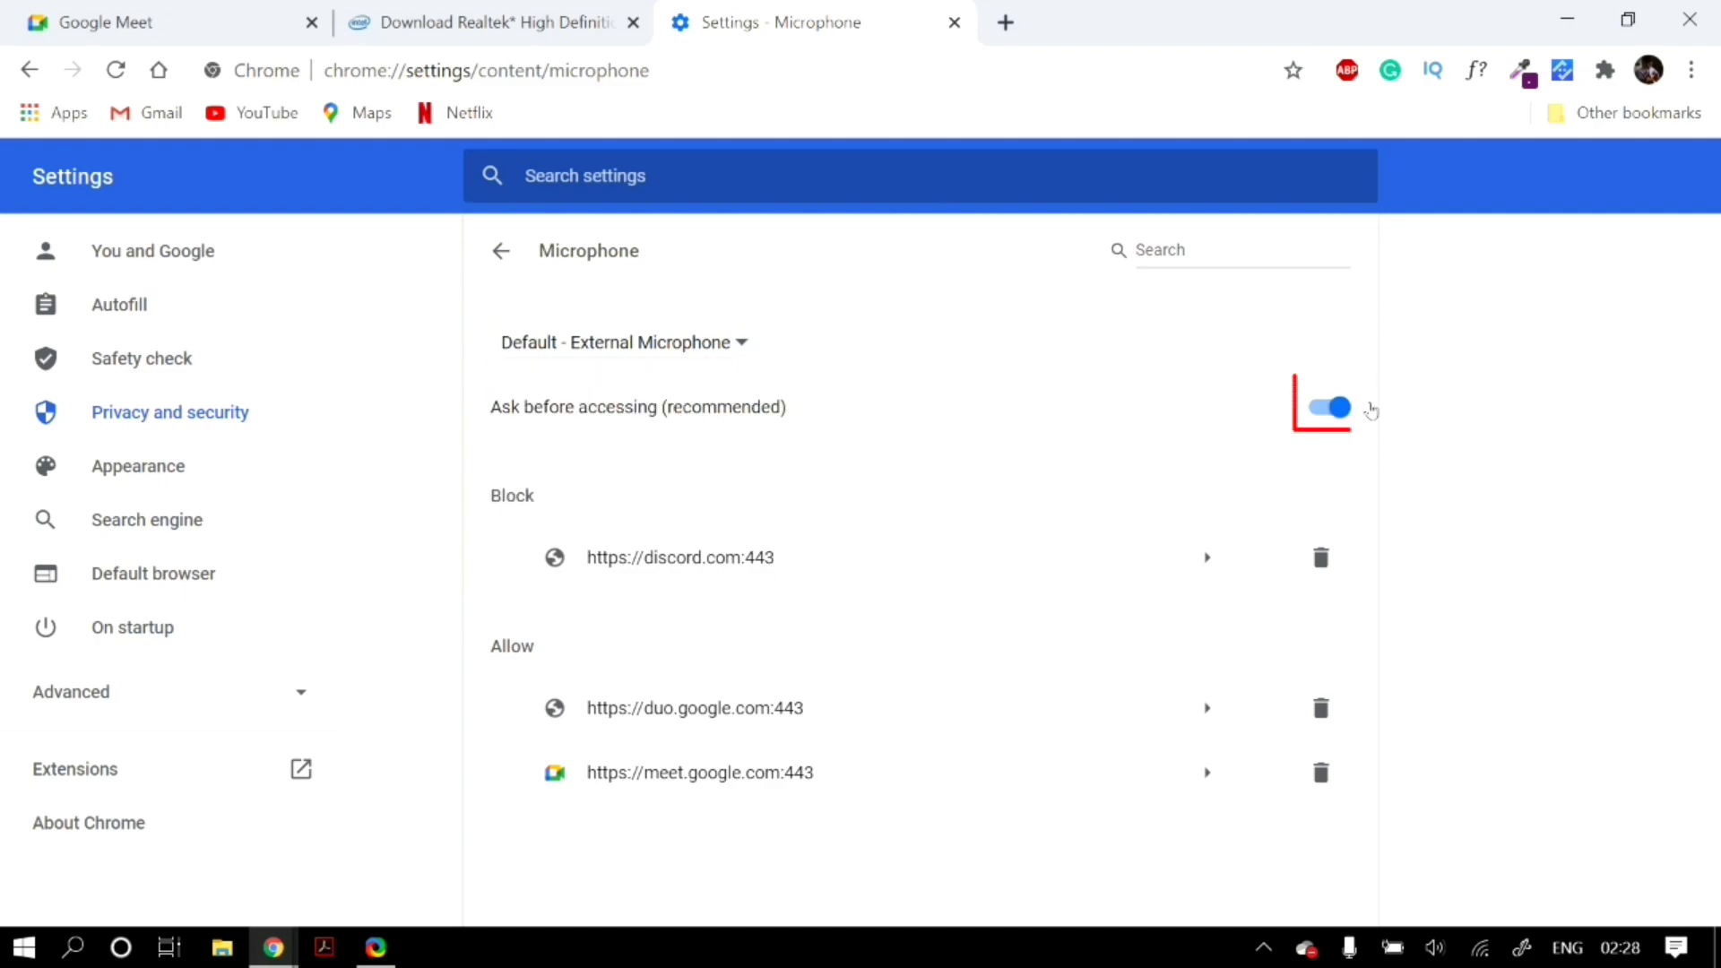
left_click(1344, 411)
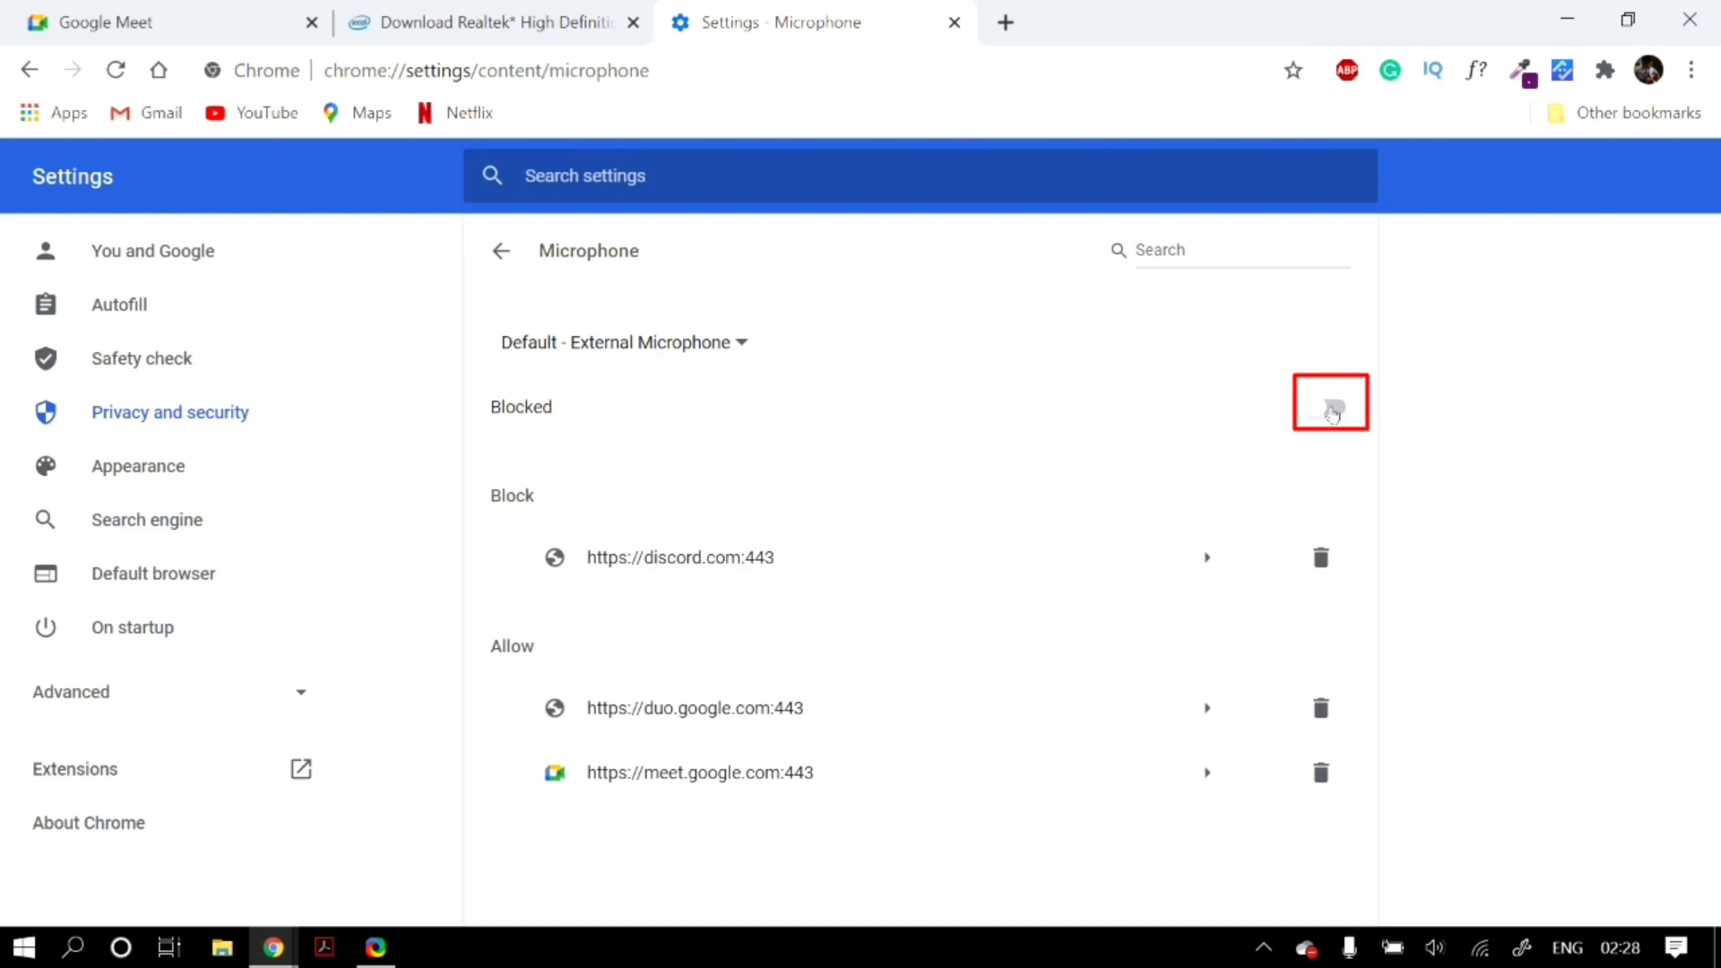
left_click(1336, 408)
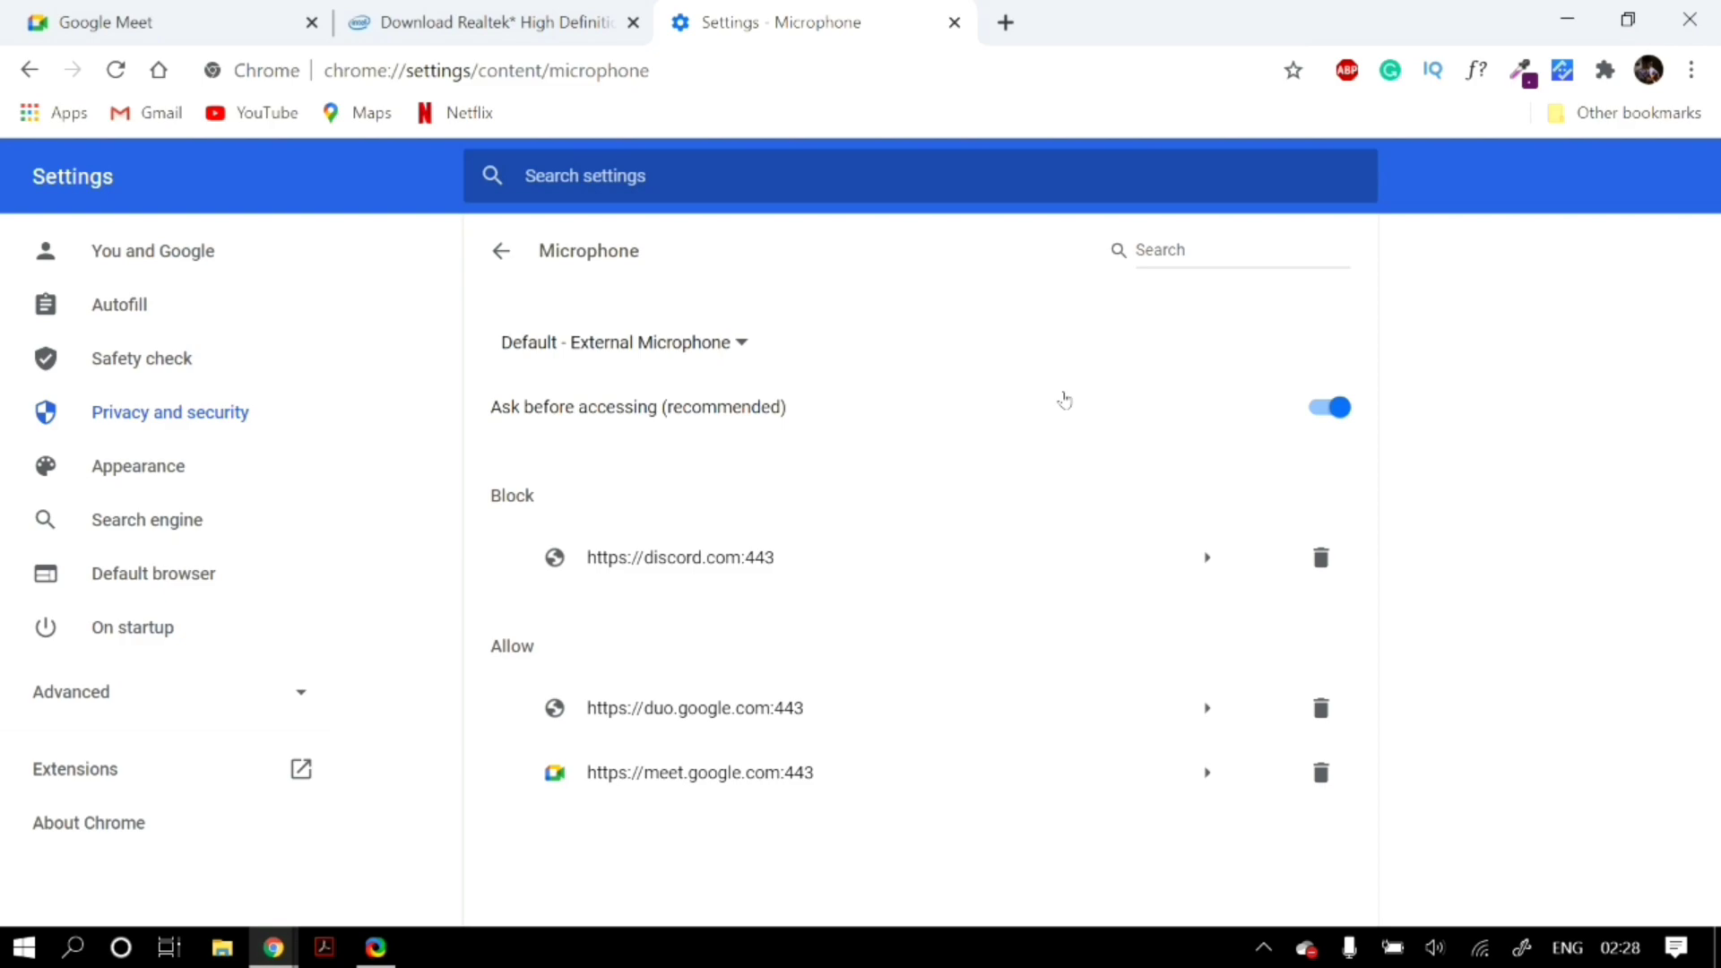
Confirm meet.google.com's microphone permission is Allow and close the Settings tab
left_click(1208, 774)
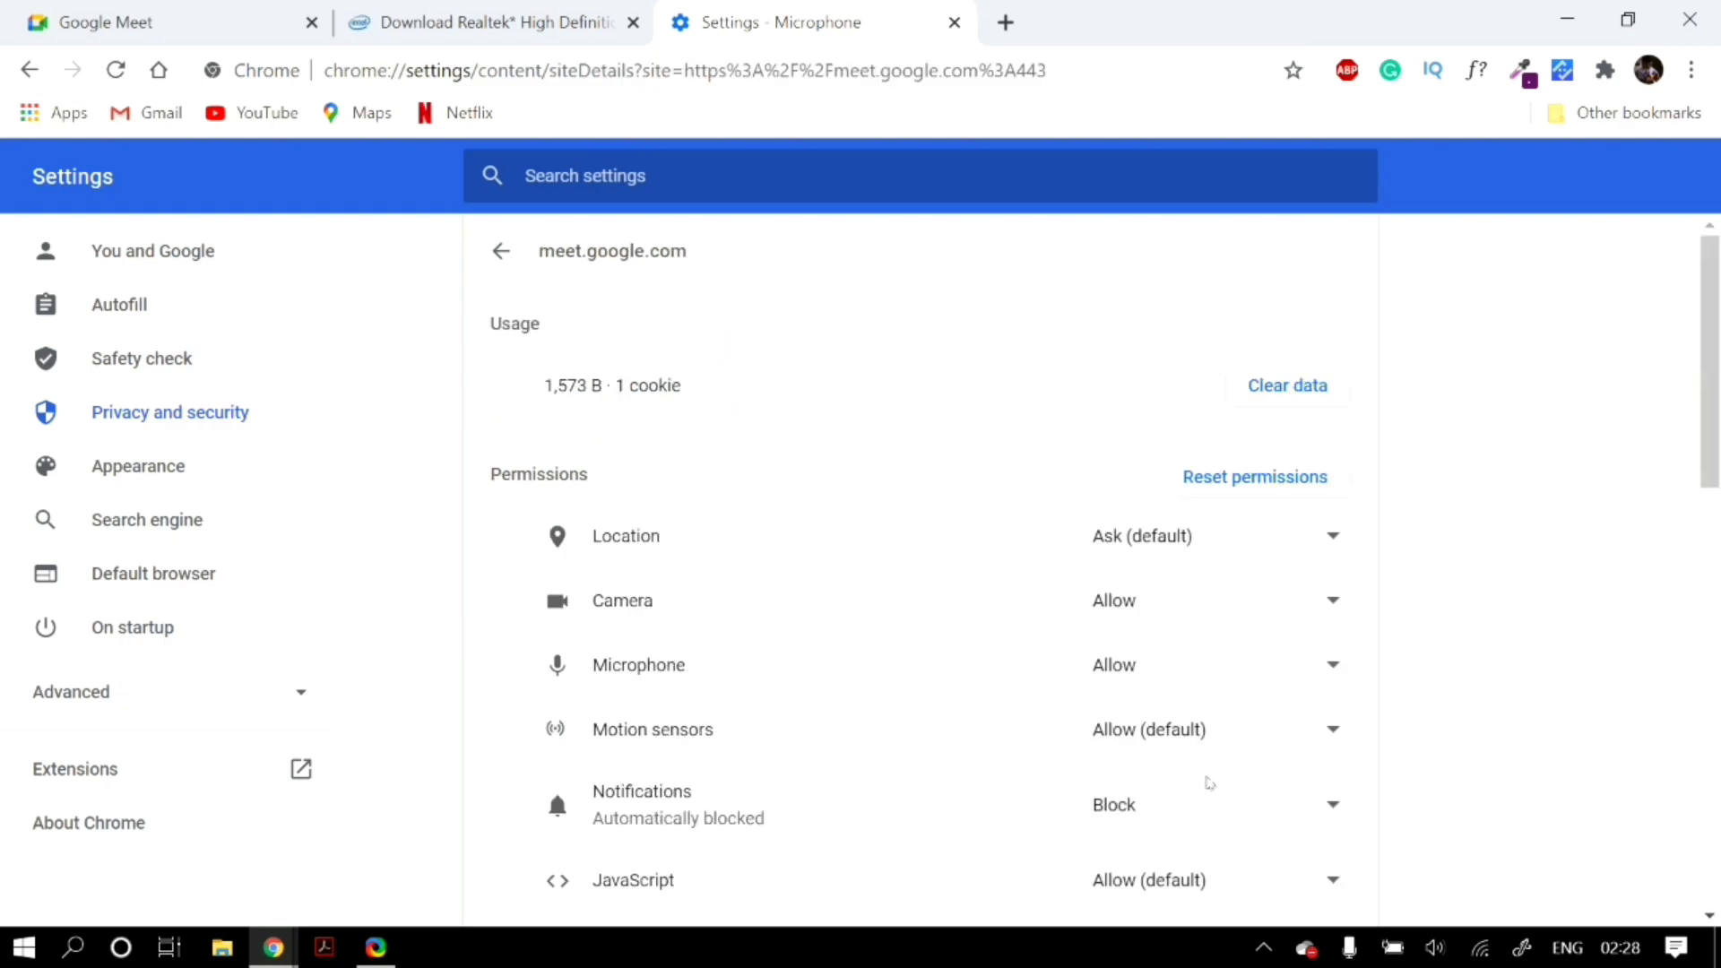
left_click(1258, 665)
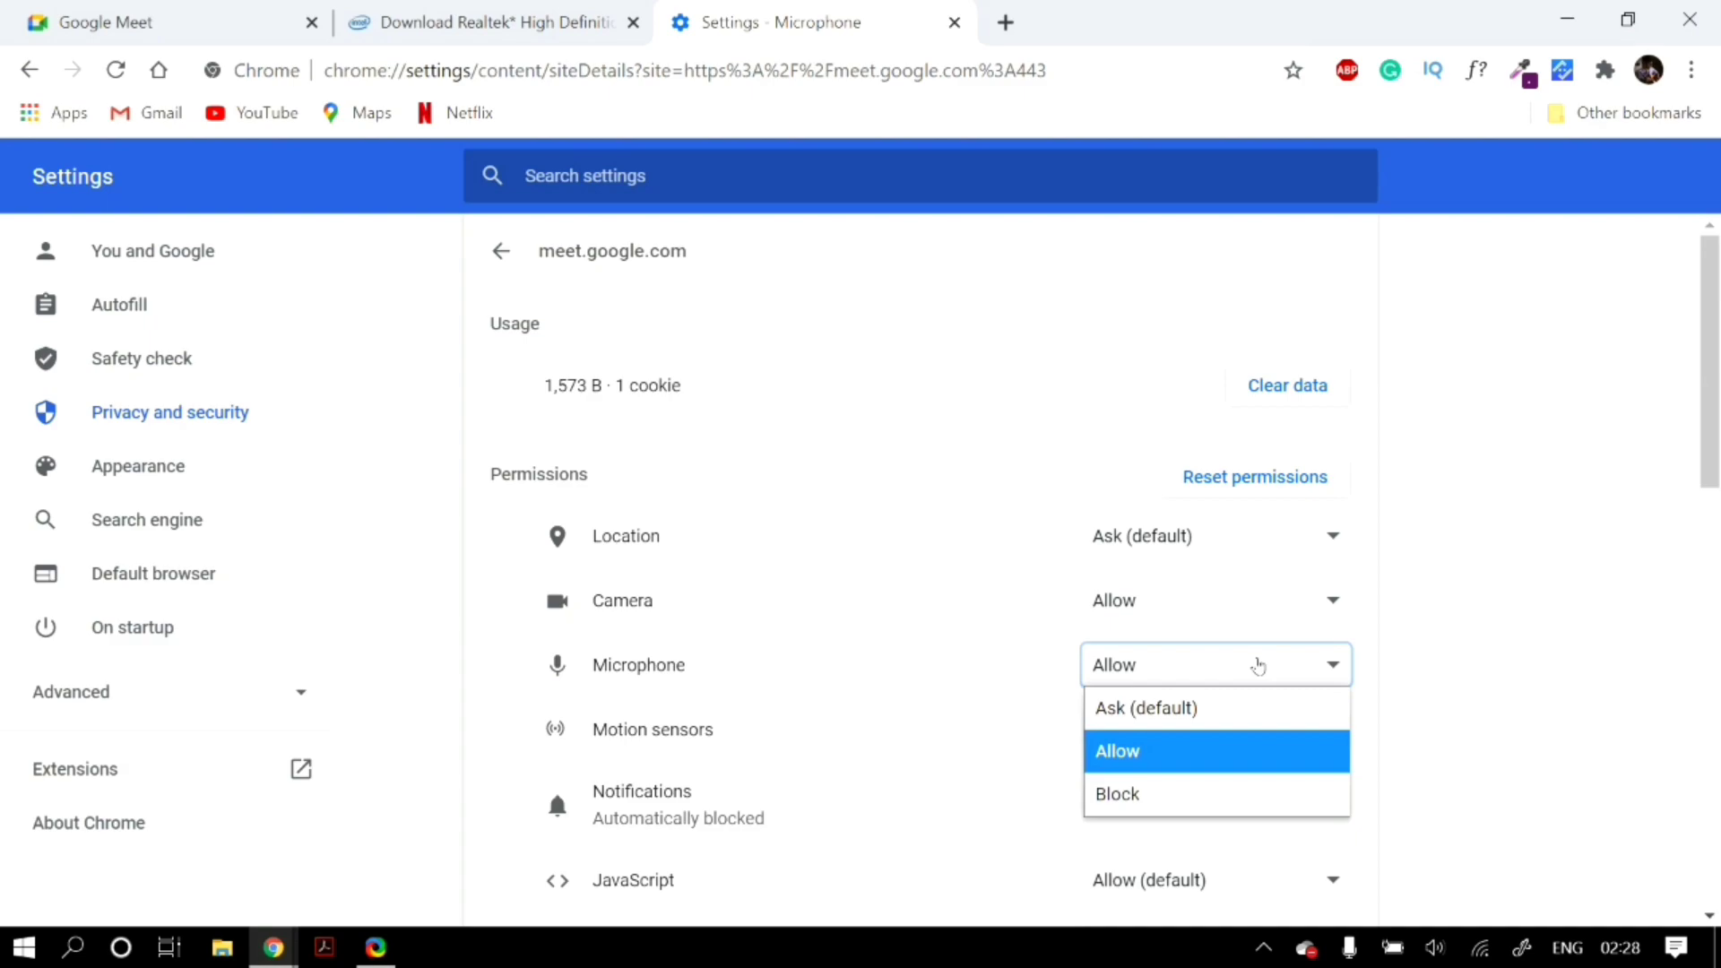
left_click(929, 656)
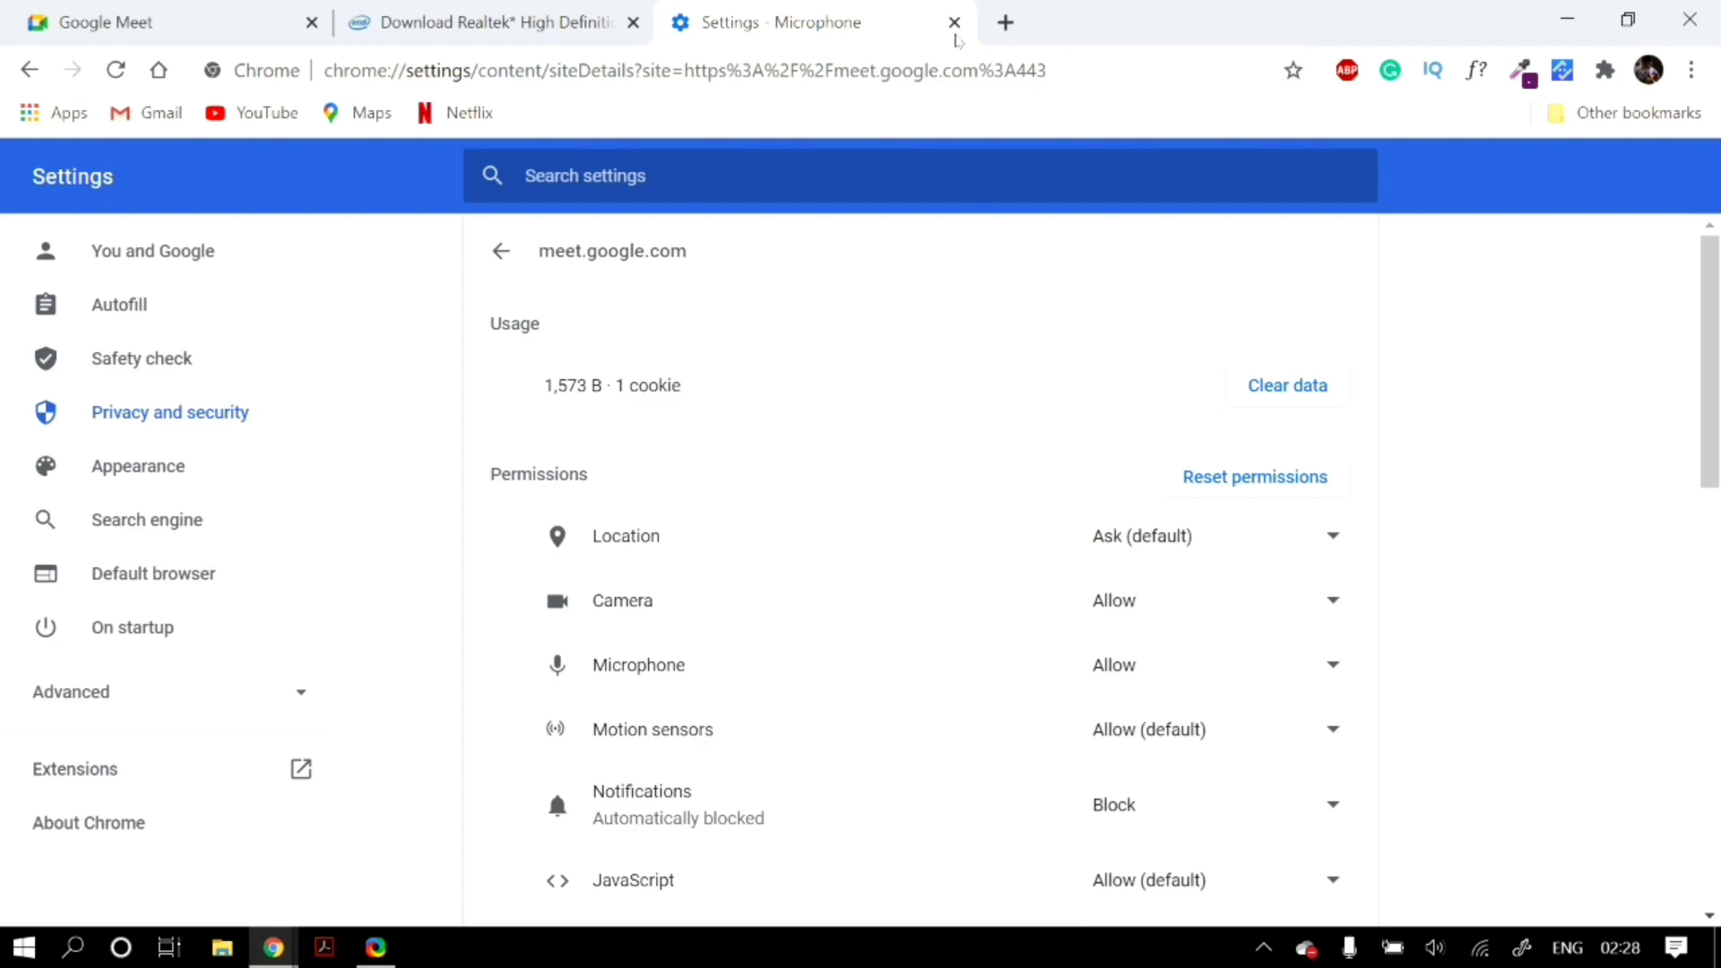
left_click(954, 22)
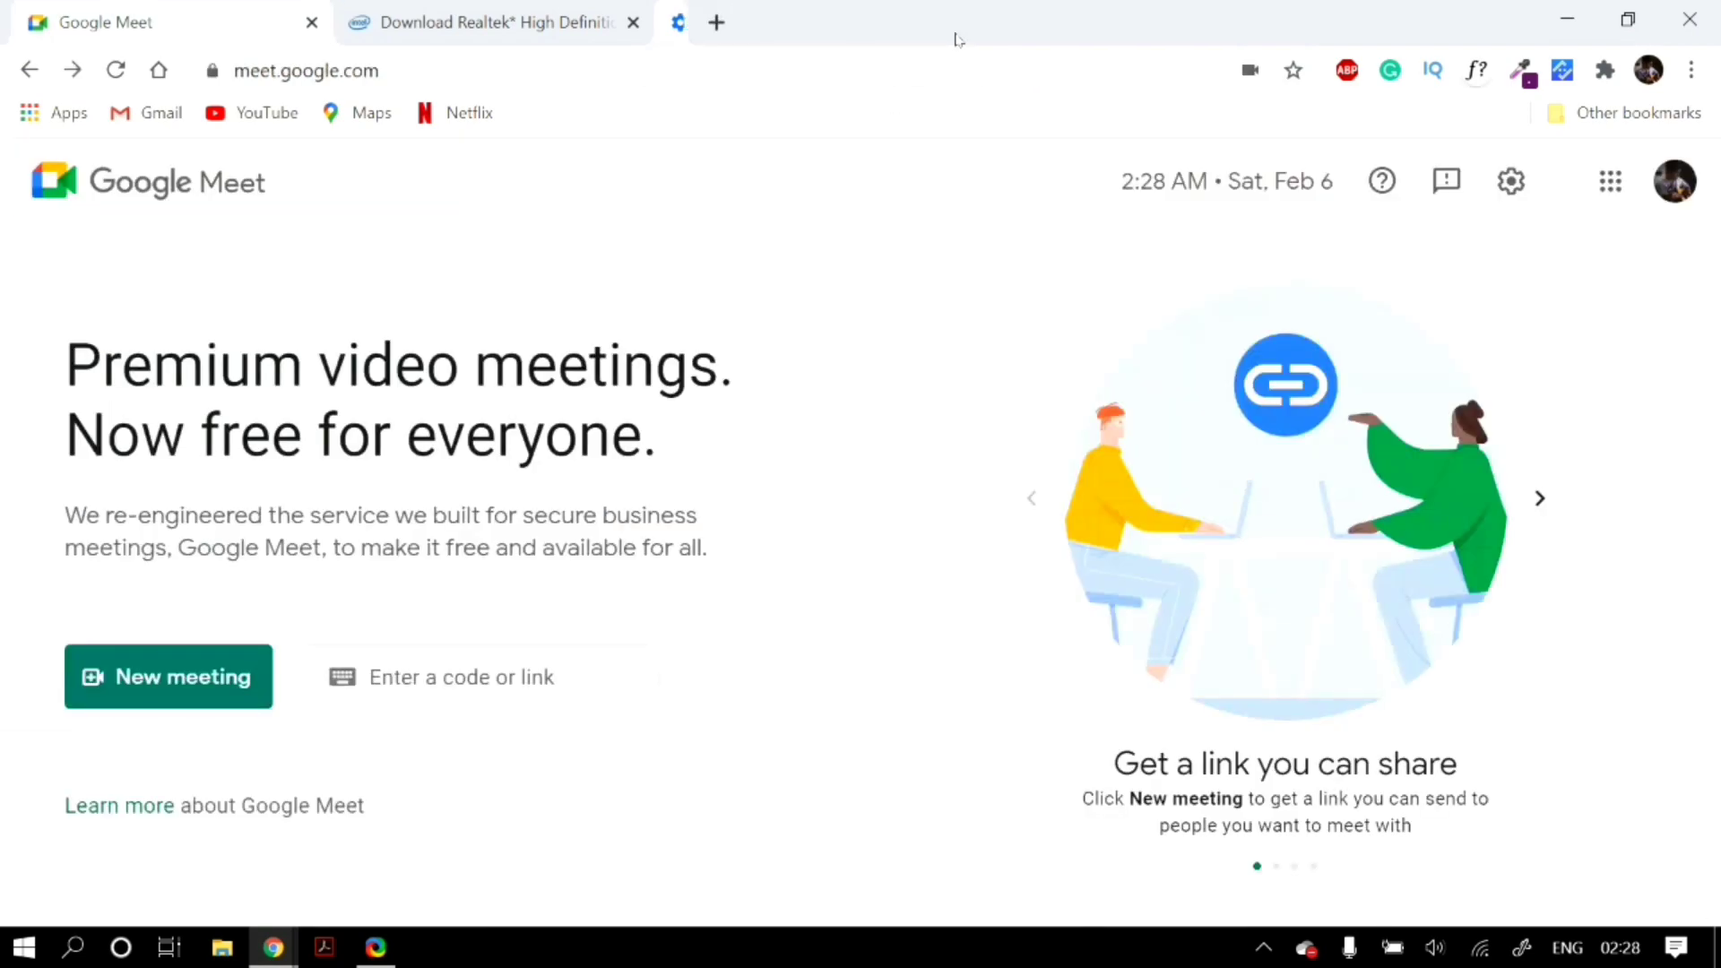
Minimize Chrome and bring up the speaker icon's sound menu in the system tray
left_click(1558, 14)
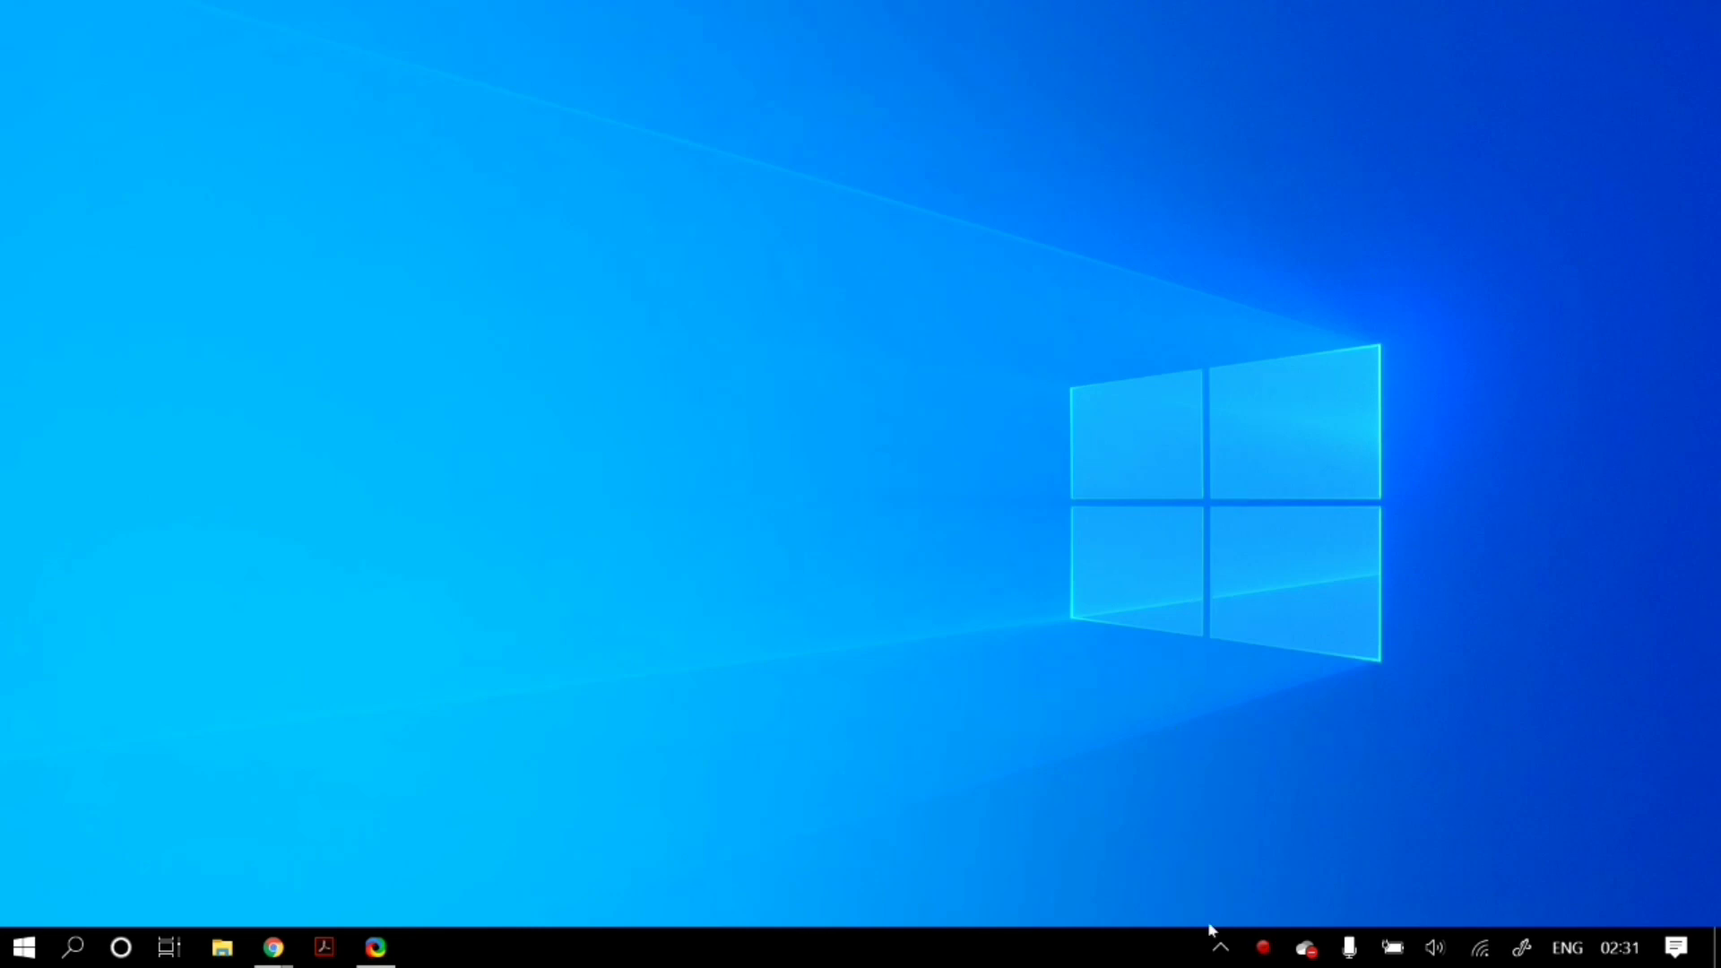
right_click(1435, 948)
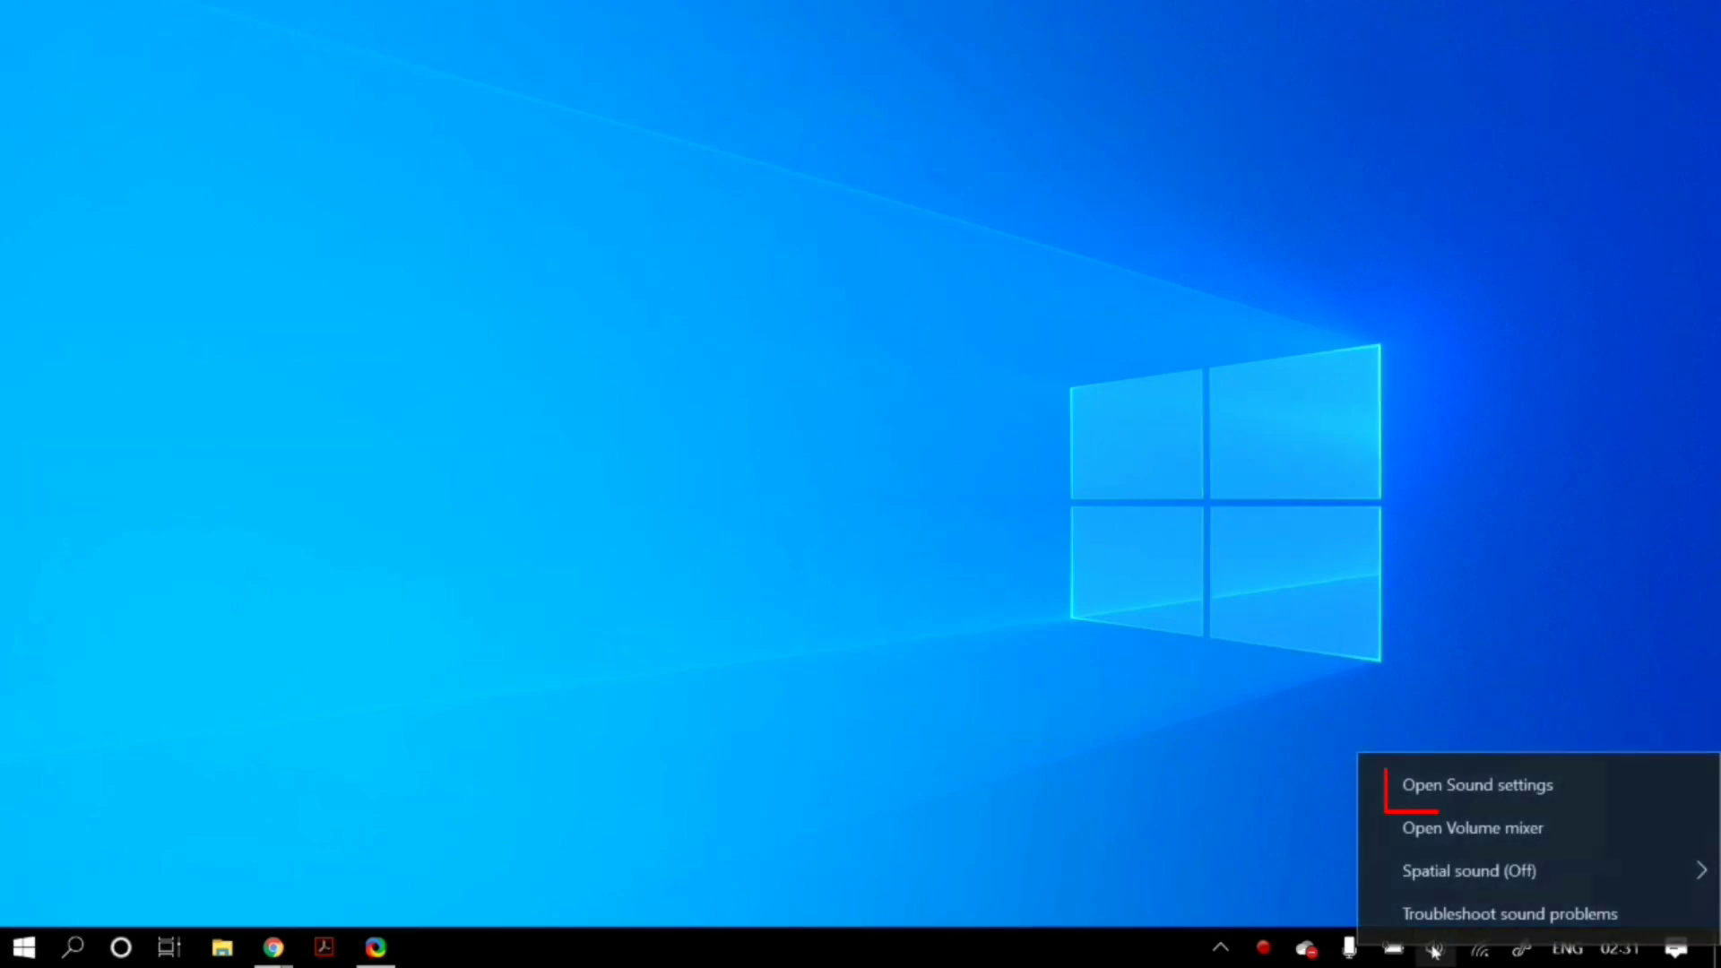
Open Sound settings and confirm External Microphone (Synaptics Audio) is the selected input device
left_click(1486, 787)
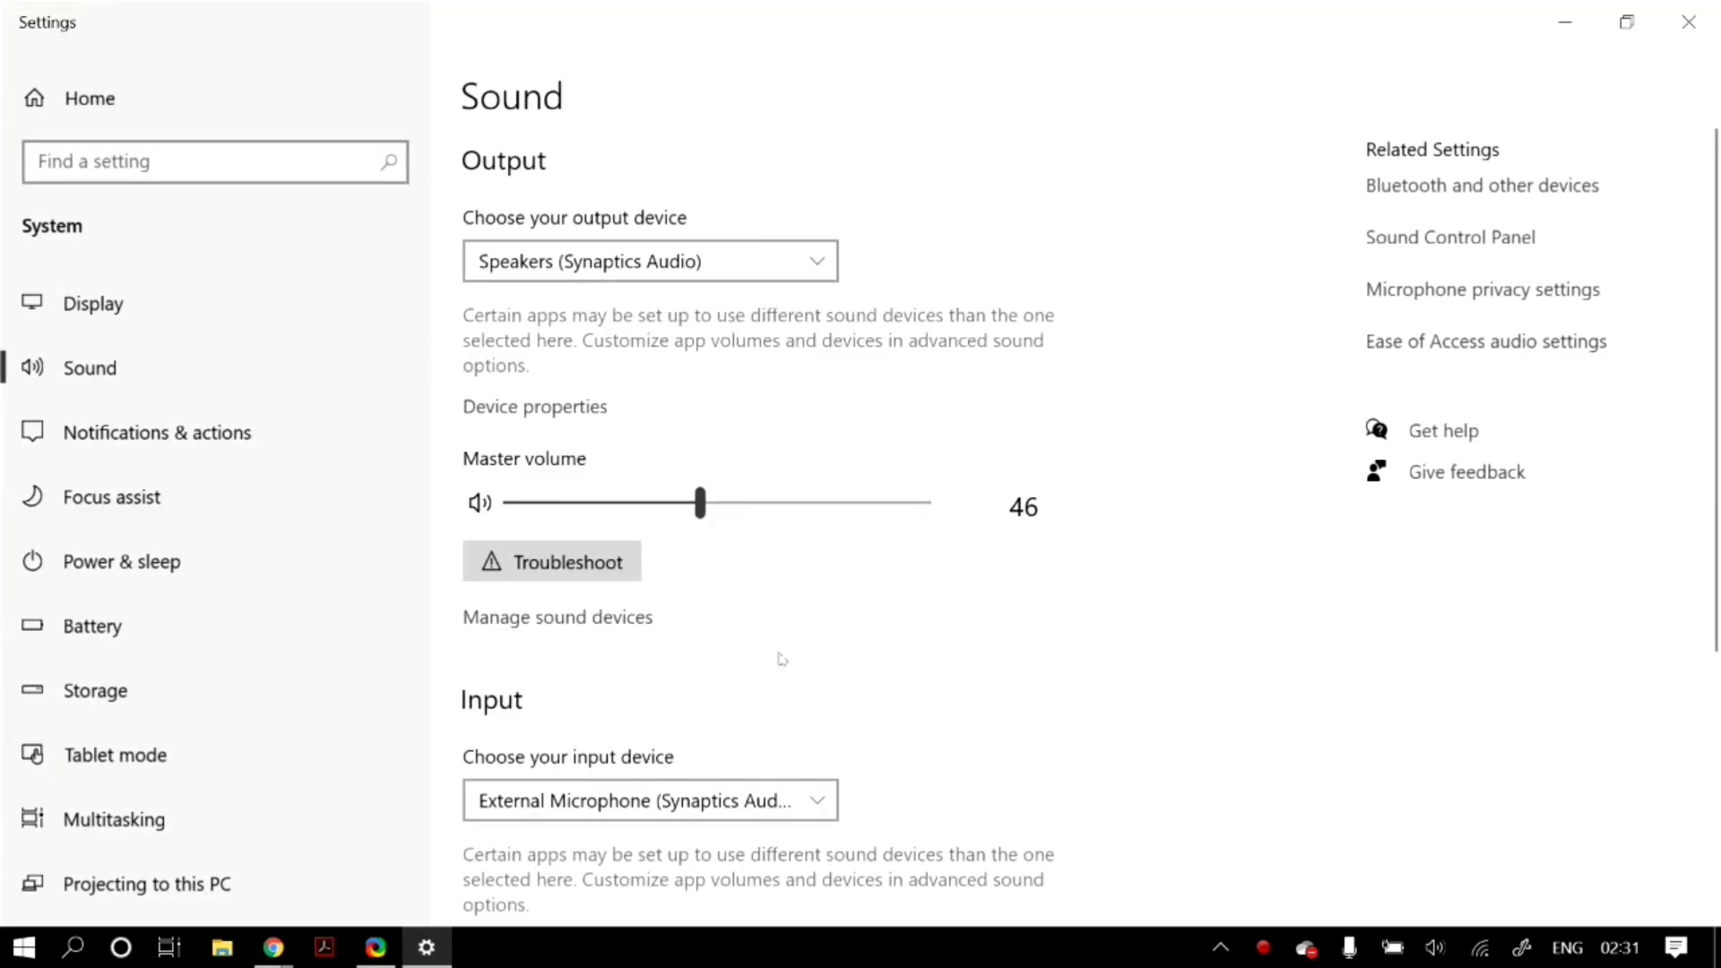
scroll(778, 659, "down", 2)
left_click(721, 531)
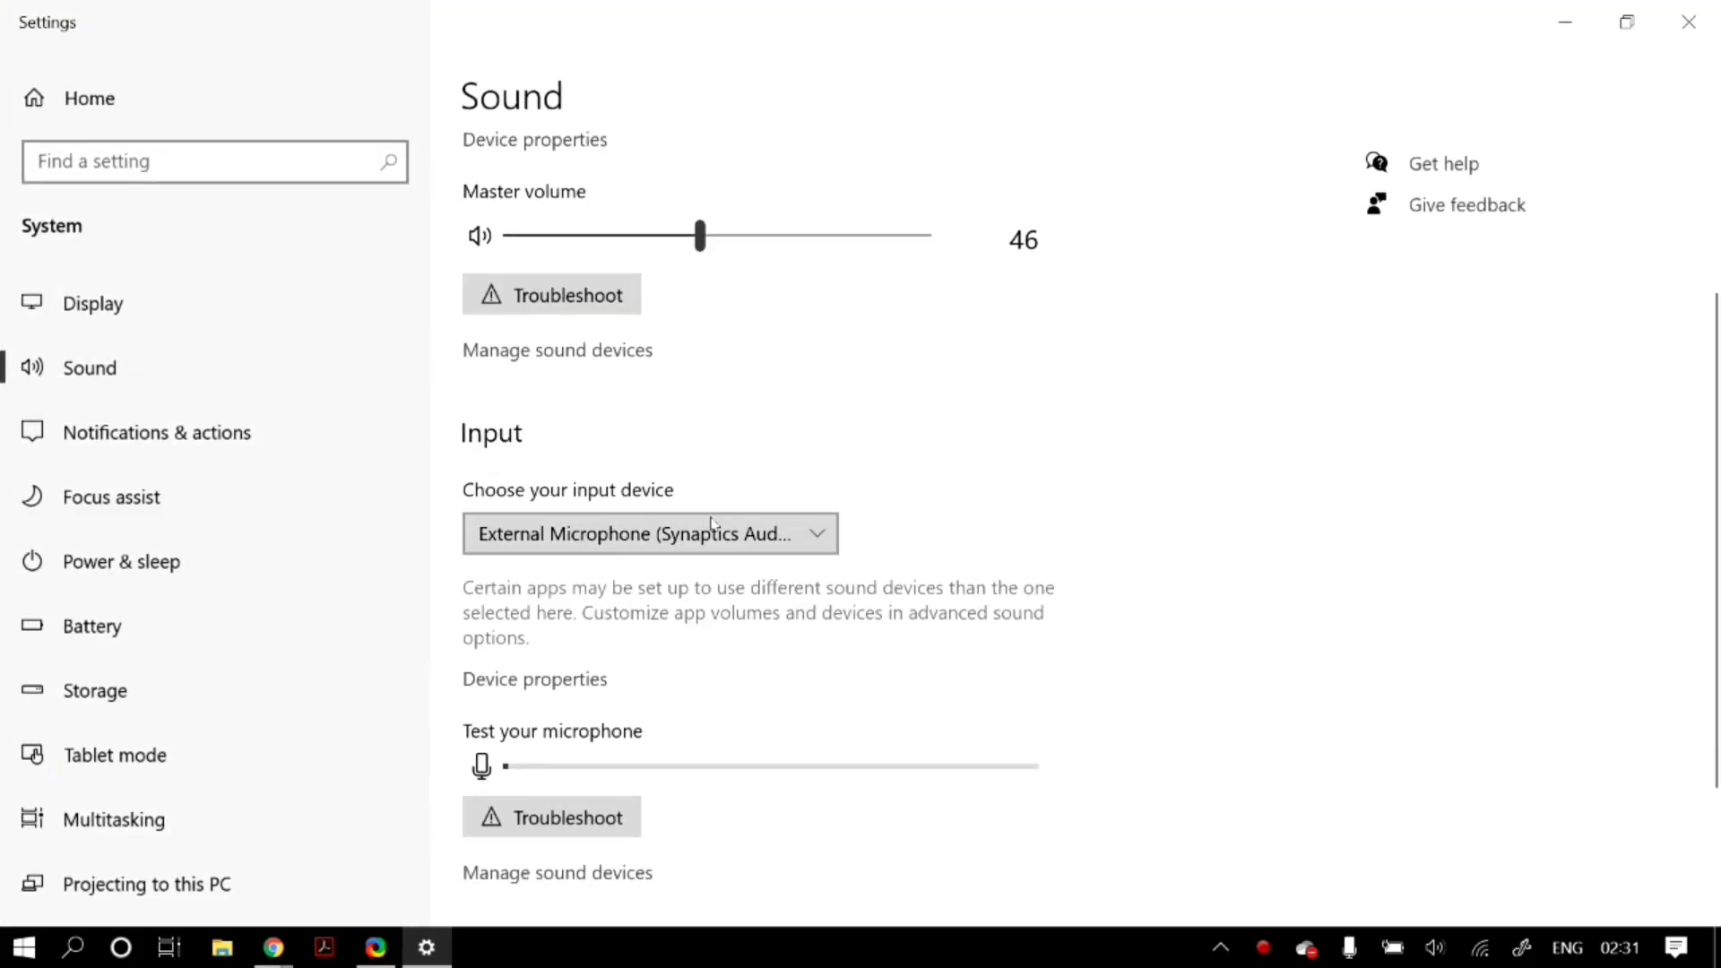
left_click(931, 588)
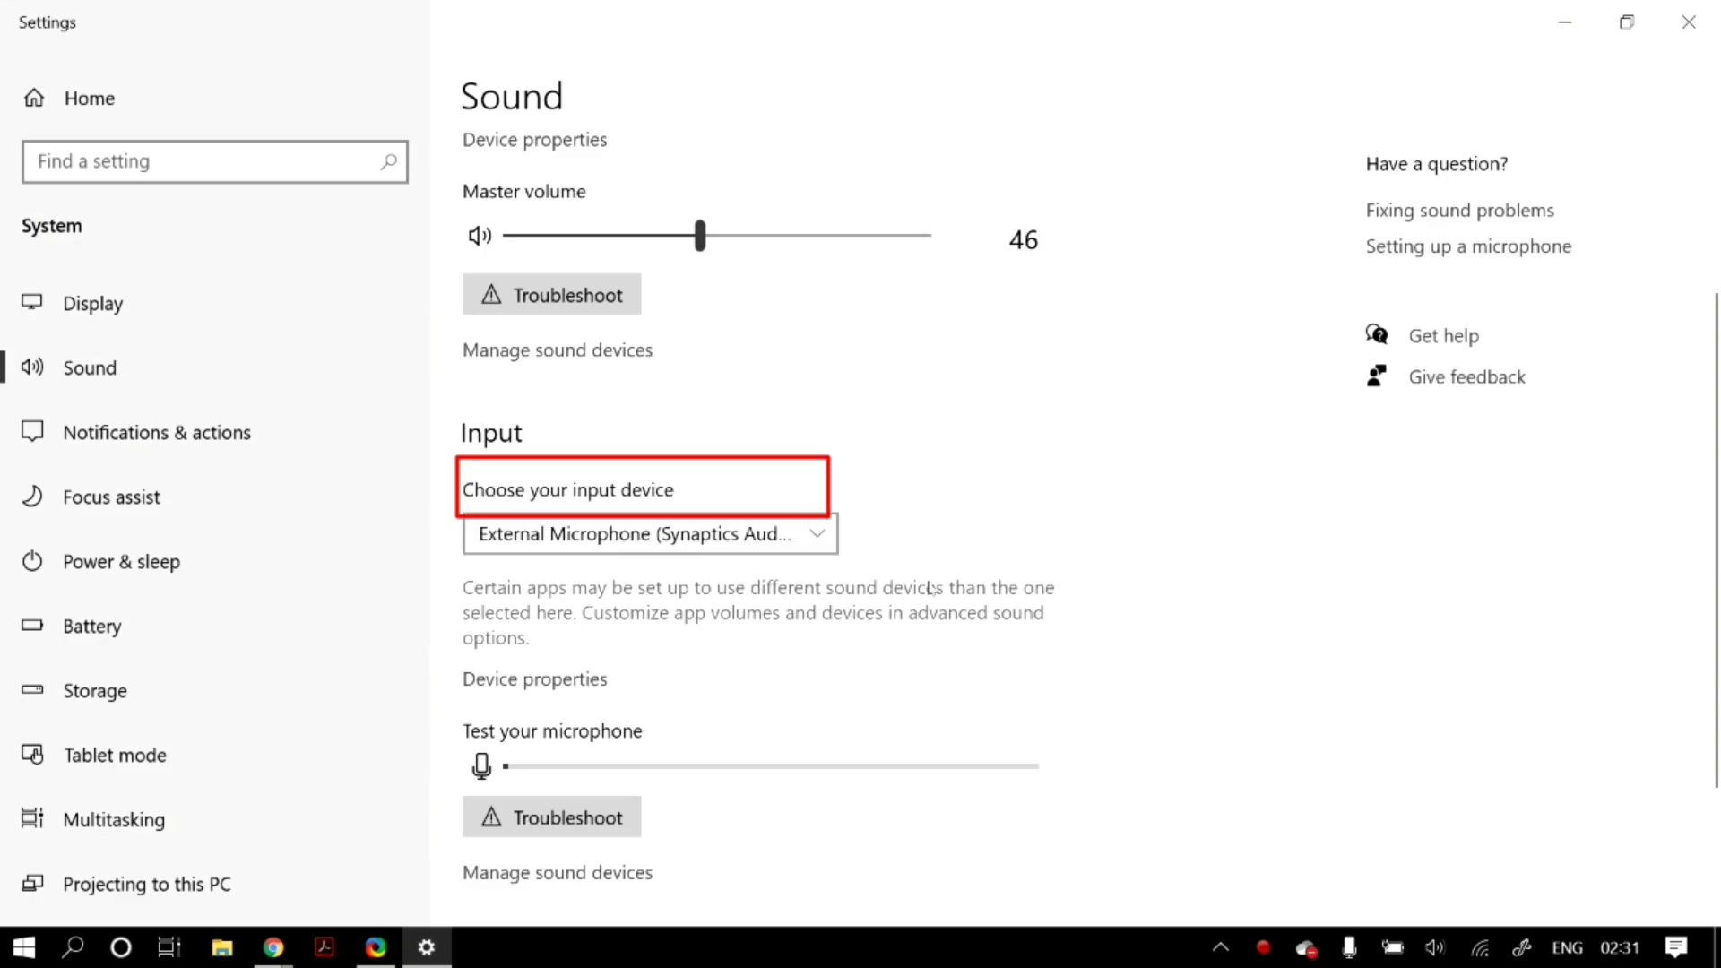
scroll(931, 589, "down", 2)
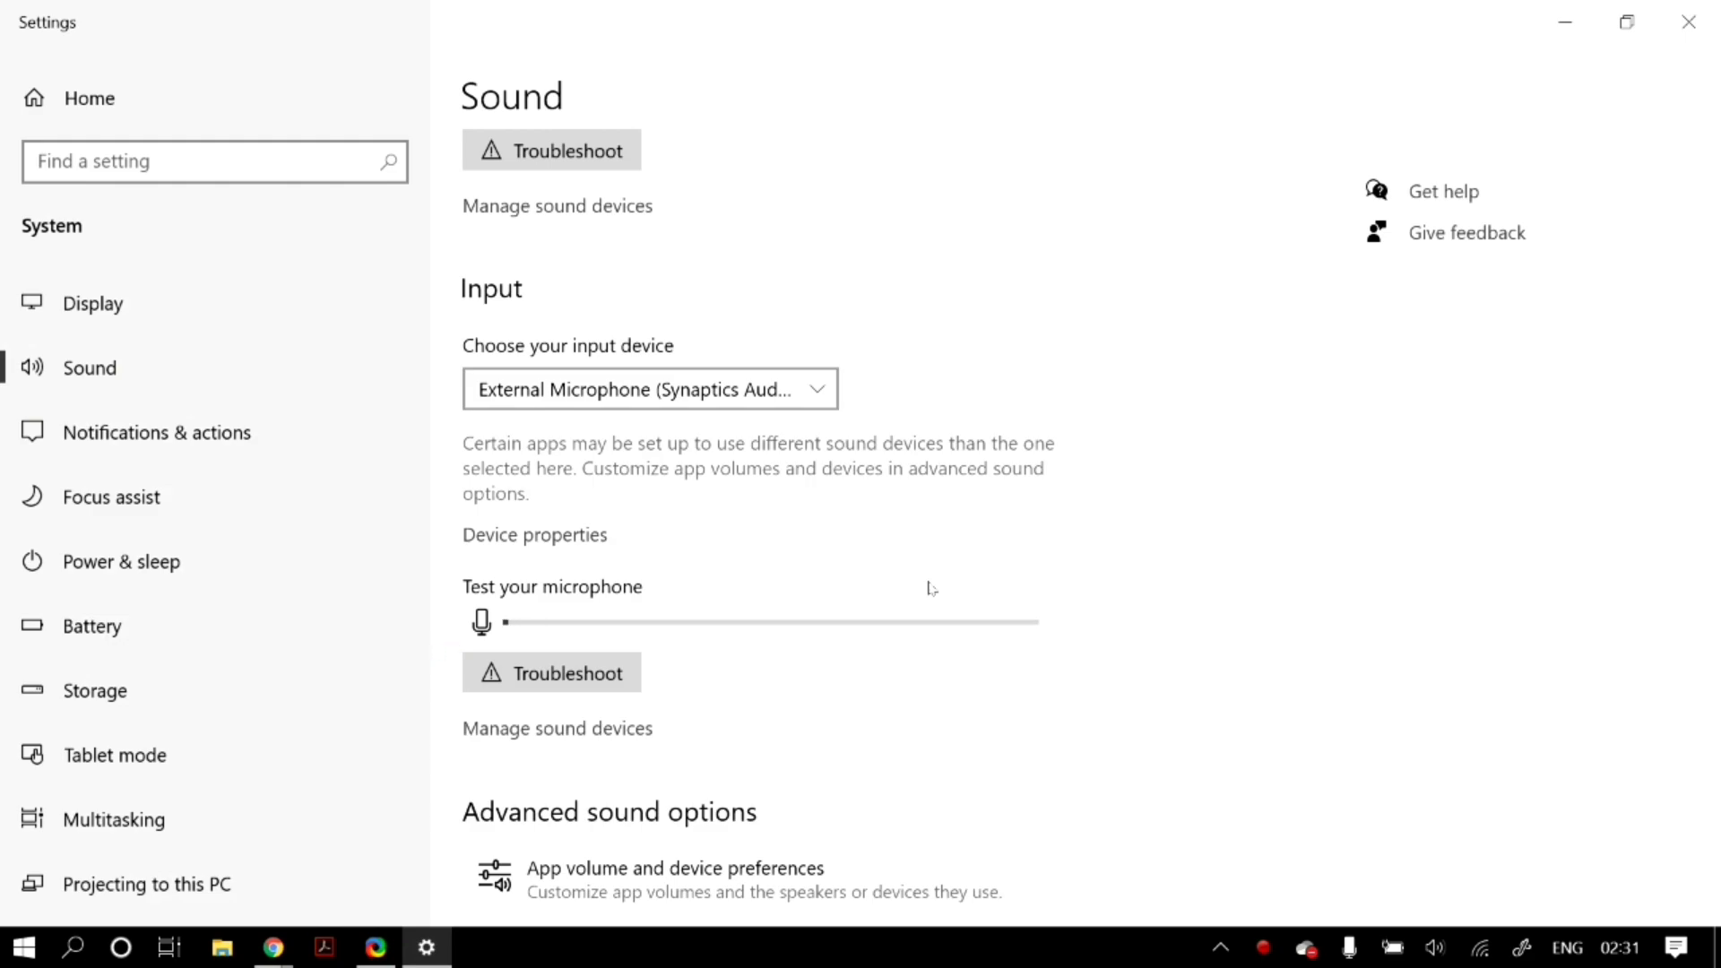
scroll(819, 602, "down", 1)
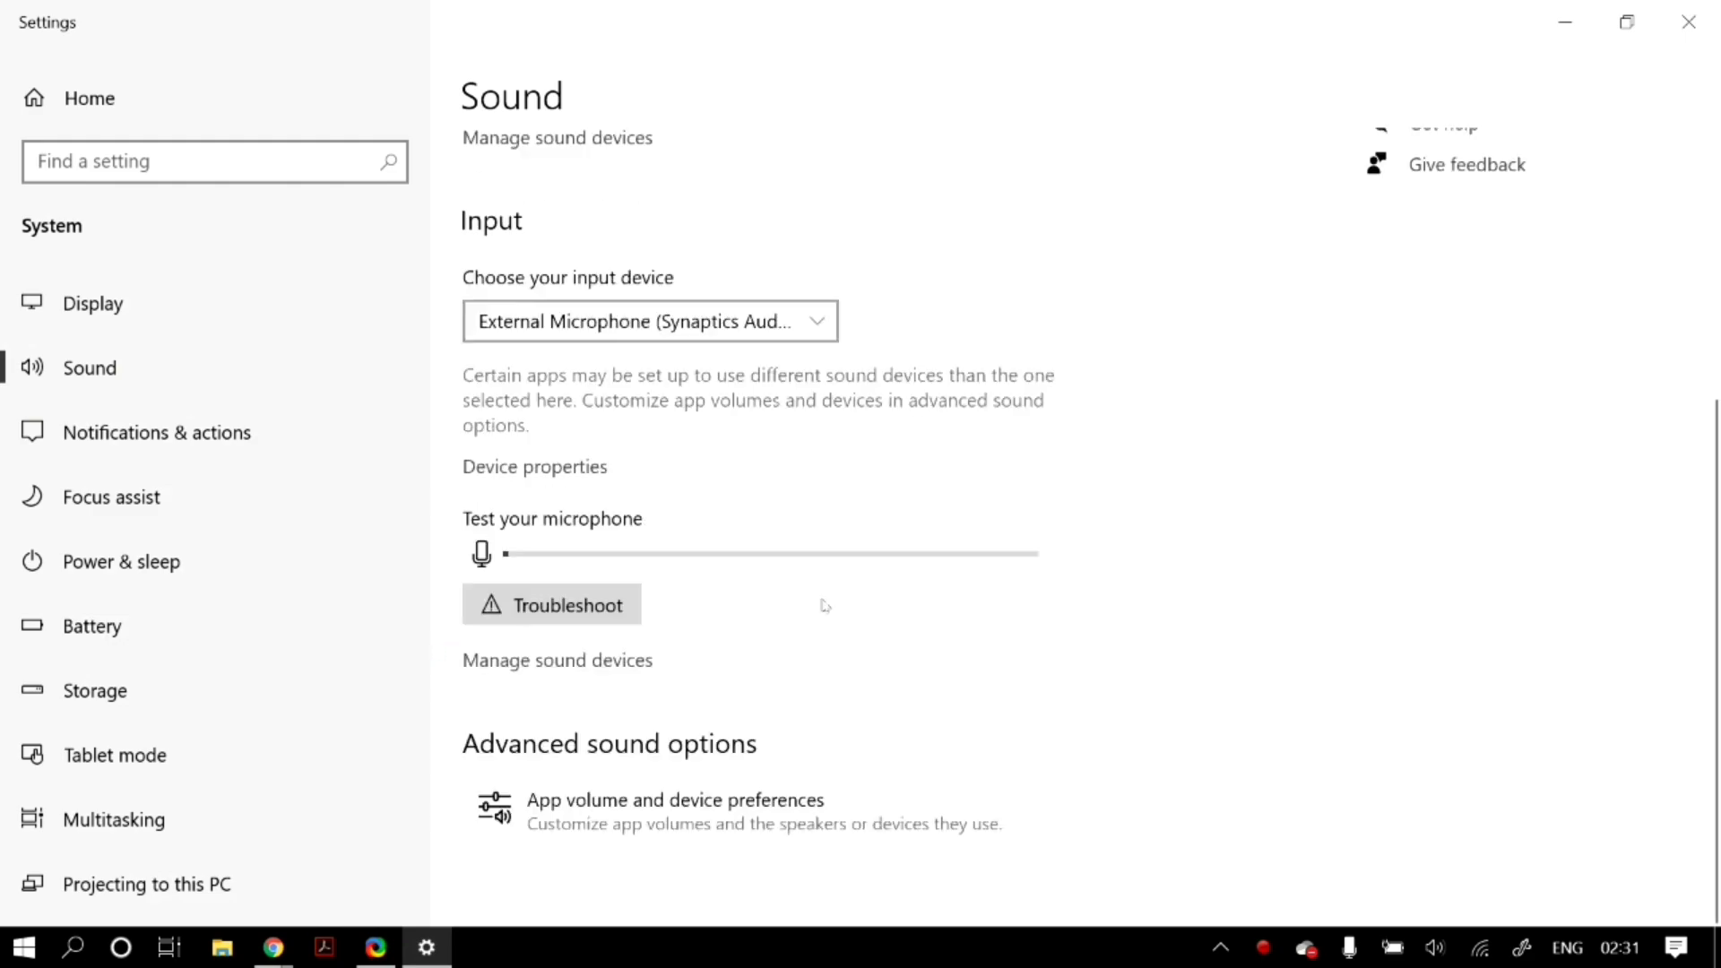
Run the Recording Audio troubleshooter, skip its set-as-default fix, and close it
left_click(586, 613)
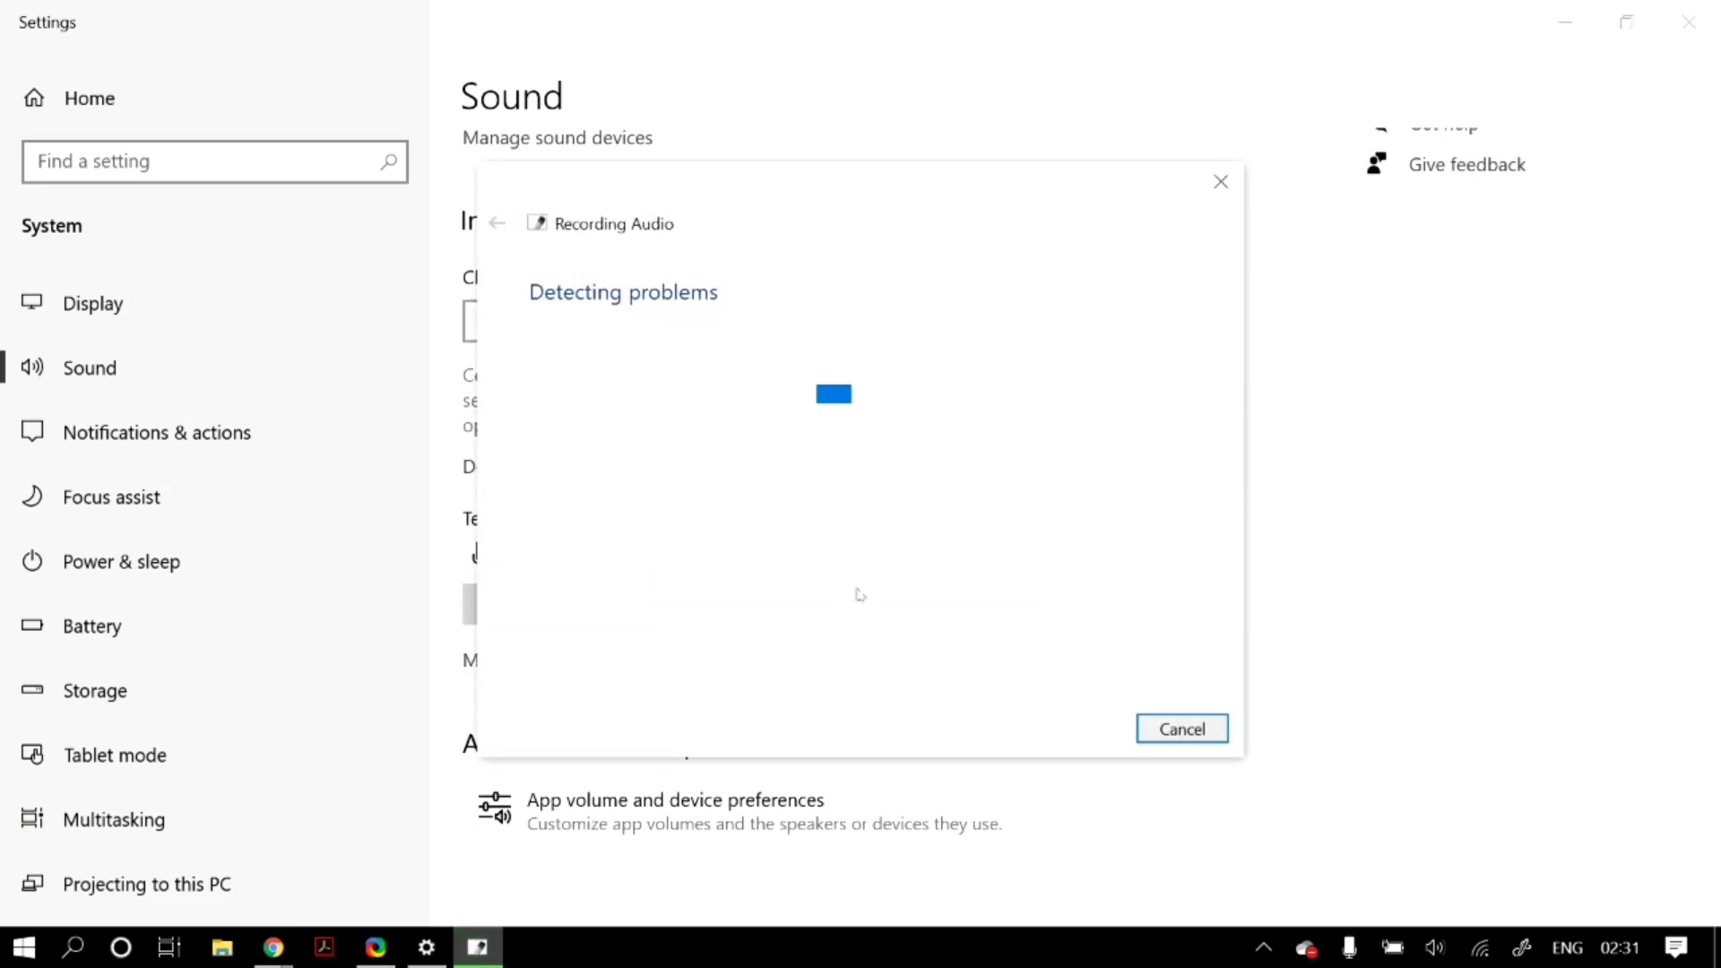
left_click(1040, 729)
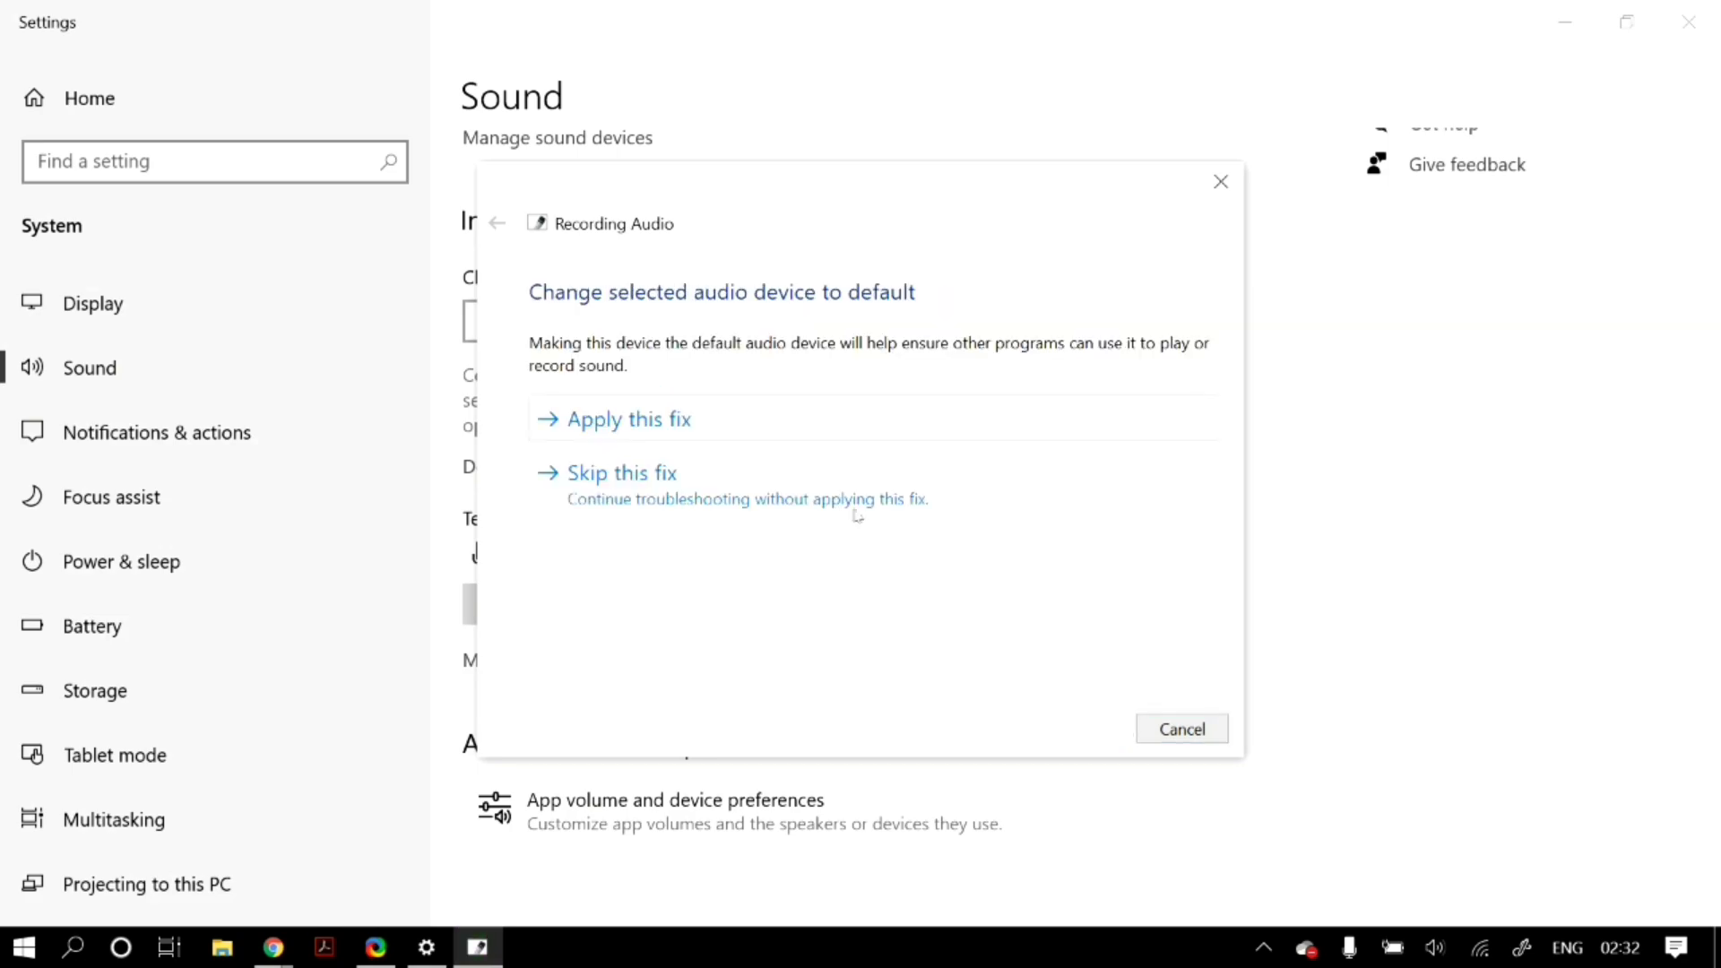
left_click(773, 498)
left_click(1181, 729)
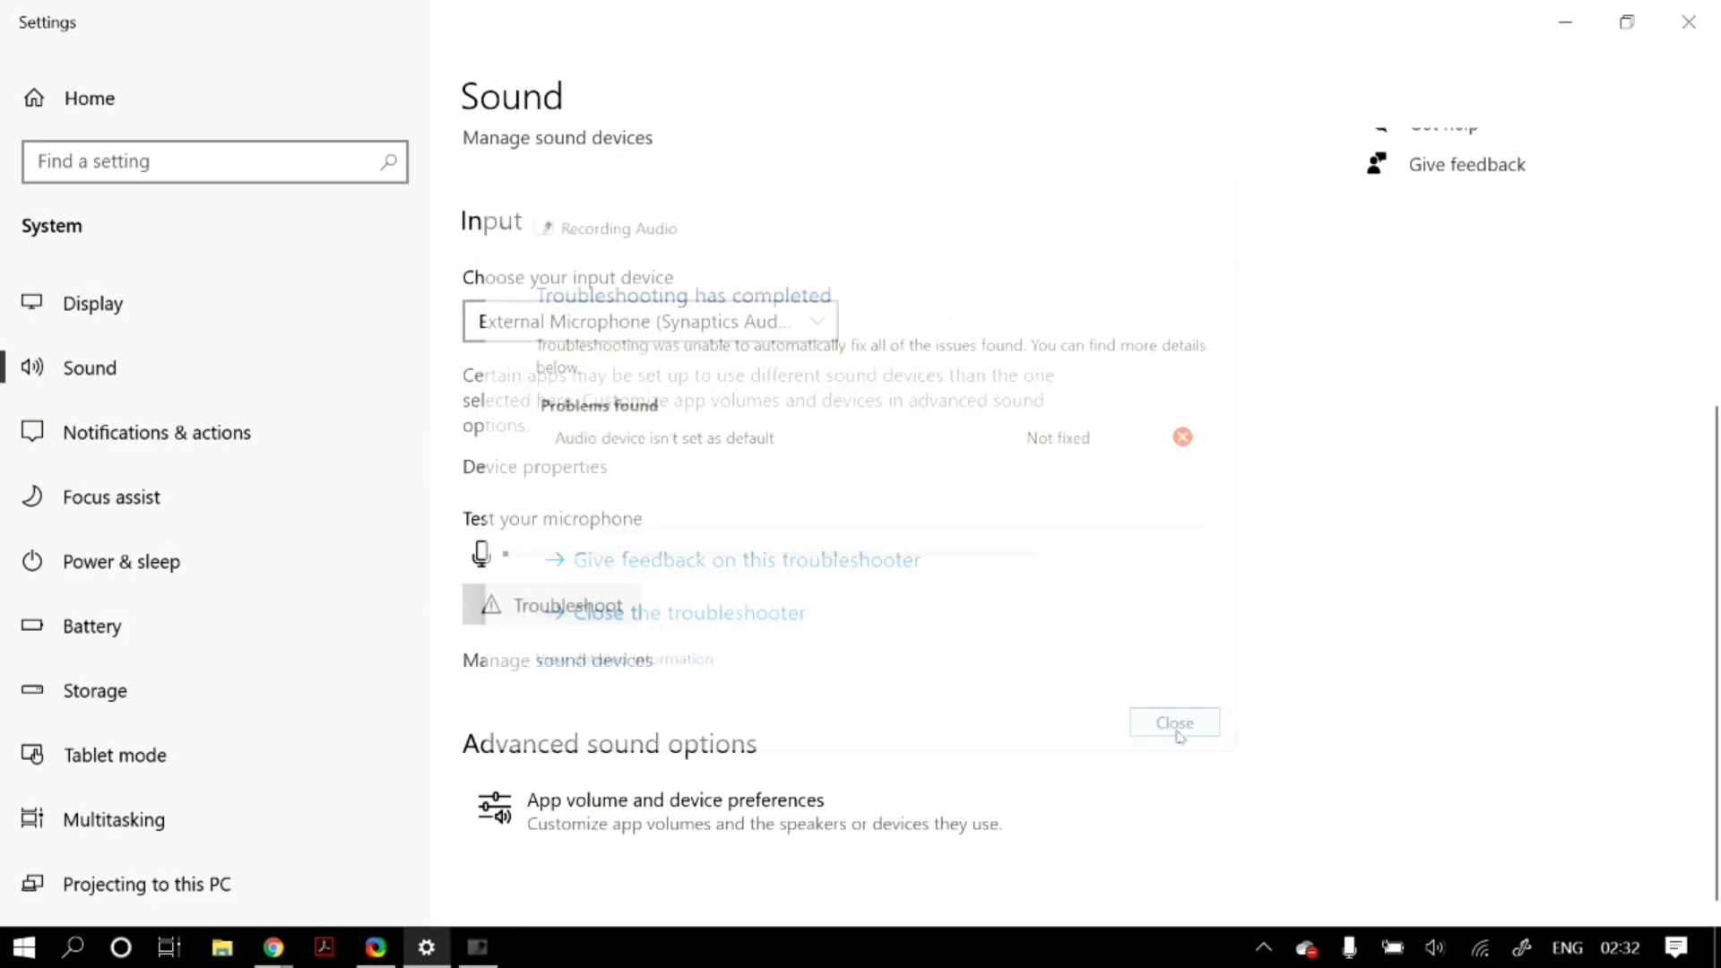
scroll(1182, 474, "up", 5)
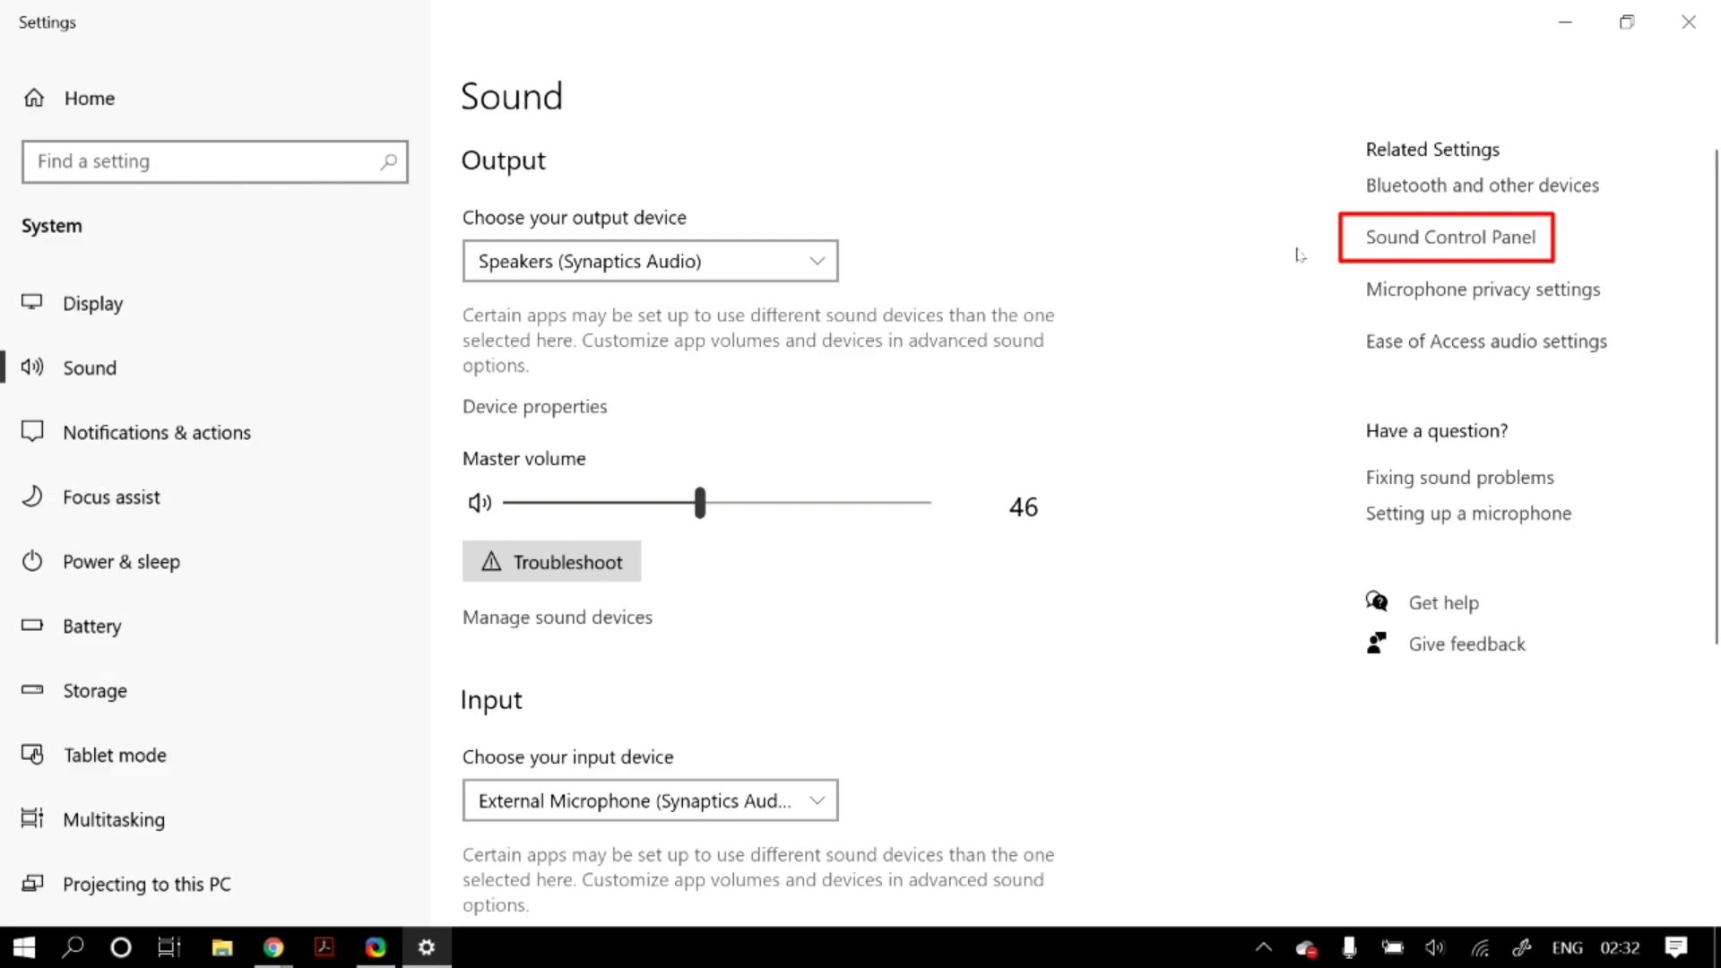
Open the External Microphone's Properties from the Sound Control Panel's Recording devices
left_click(1423, 237)
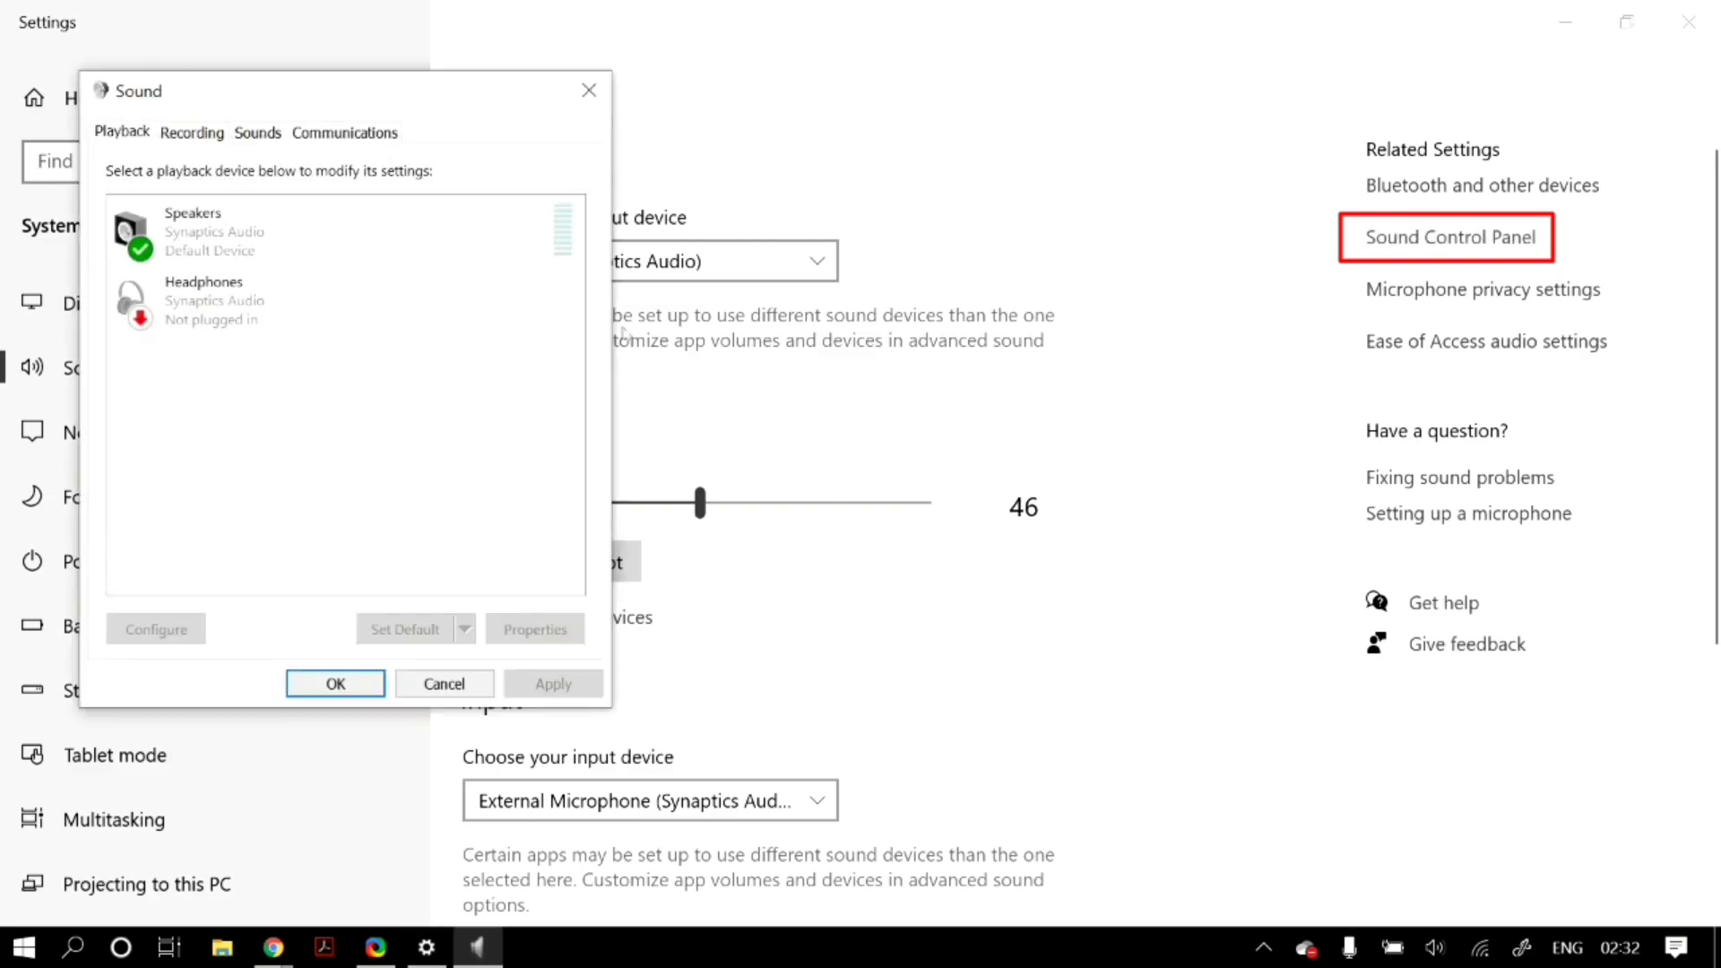
left_click(190, 133)
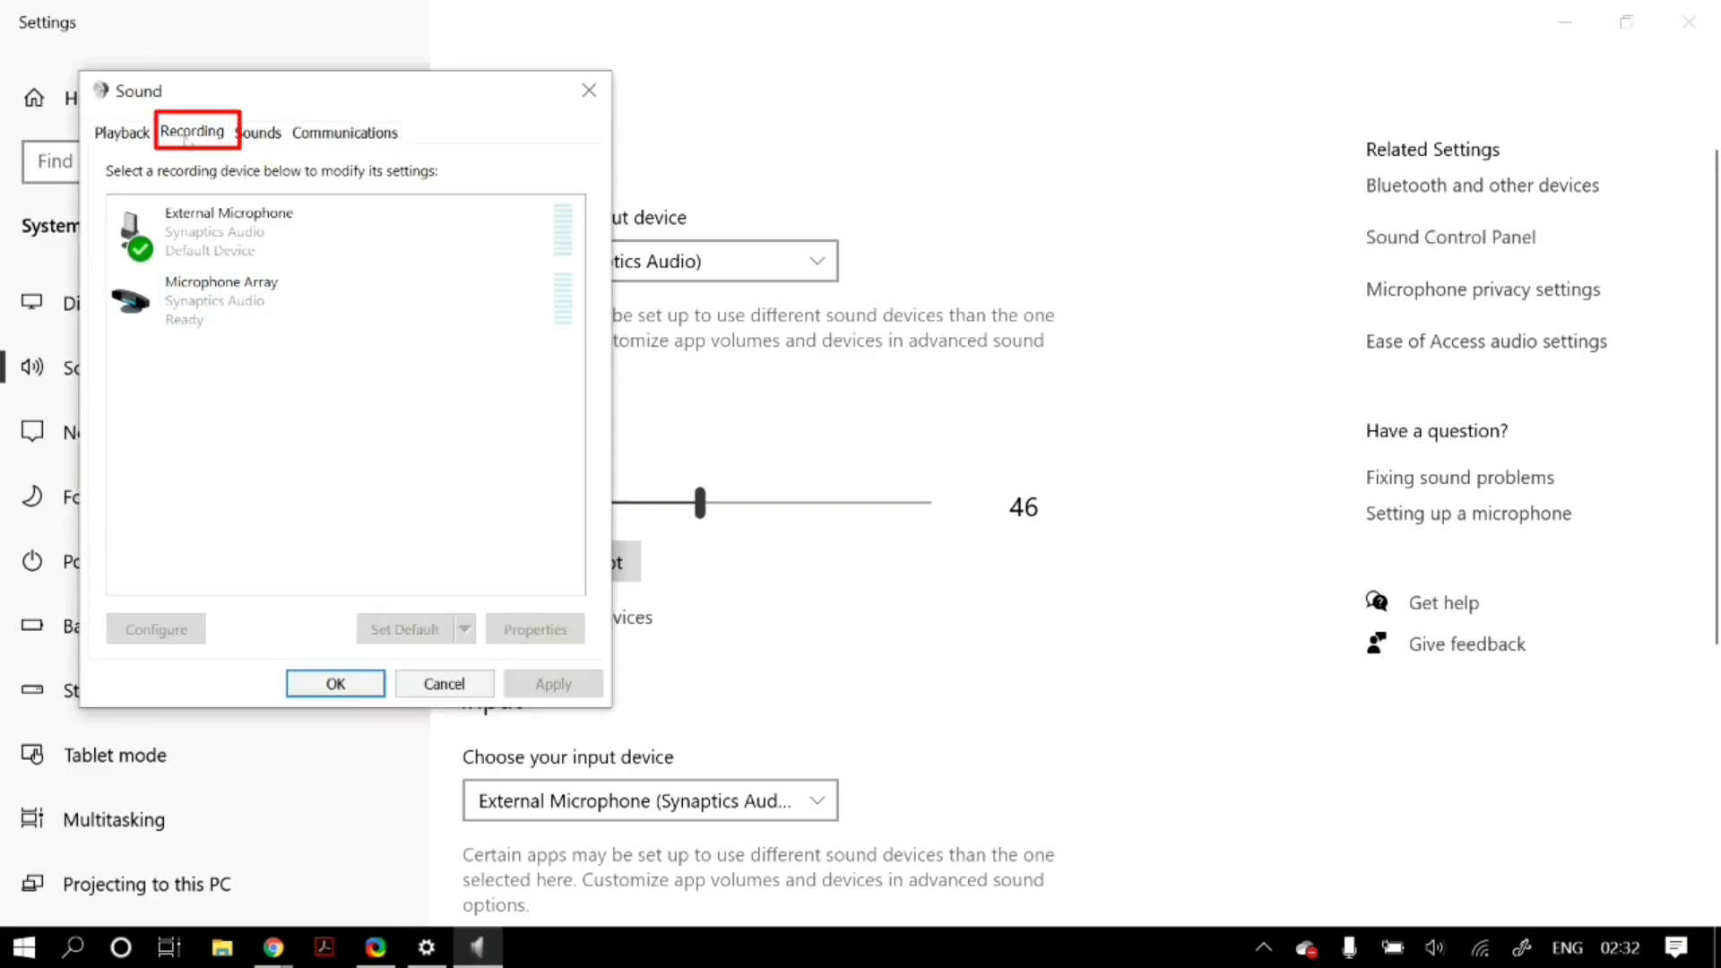
left_click(216, 256)
right_click(215, 255)
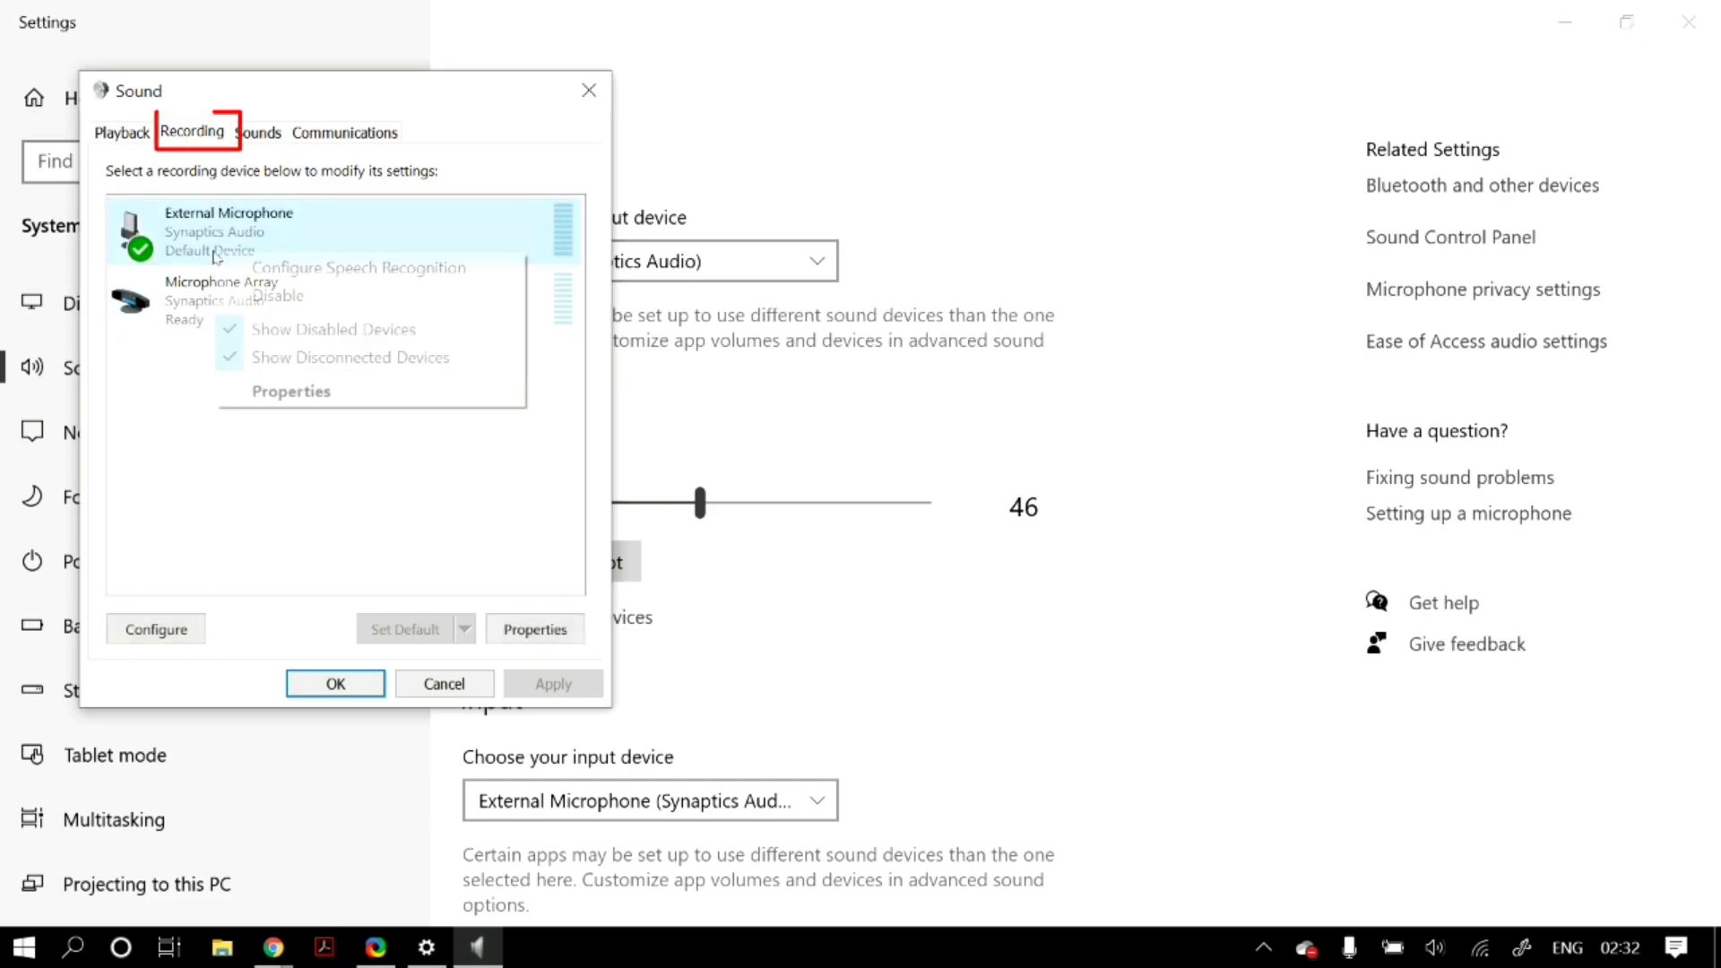
left_click(389, 400)
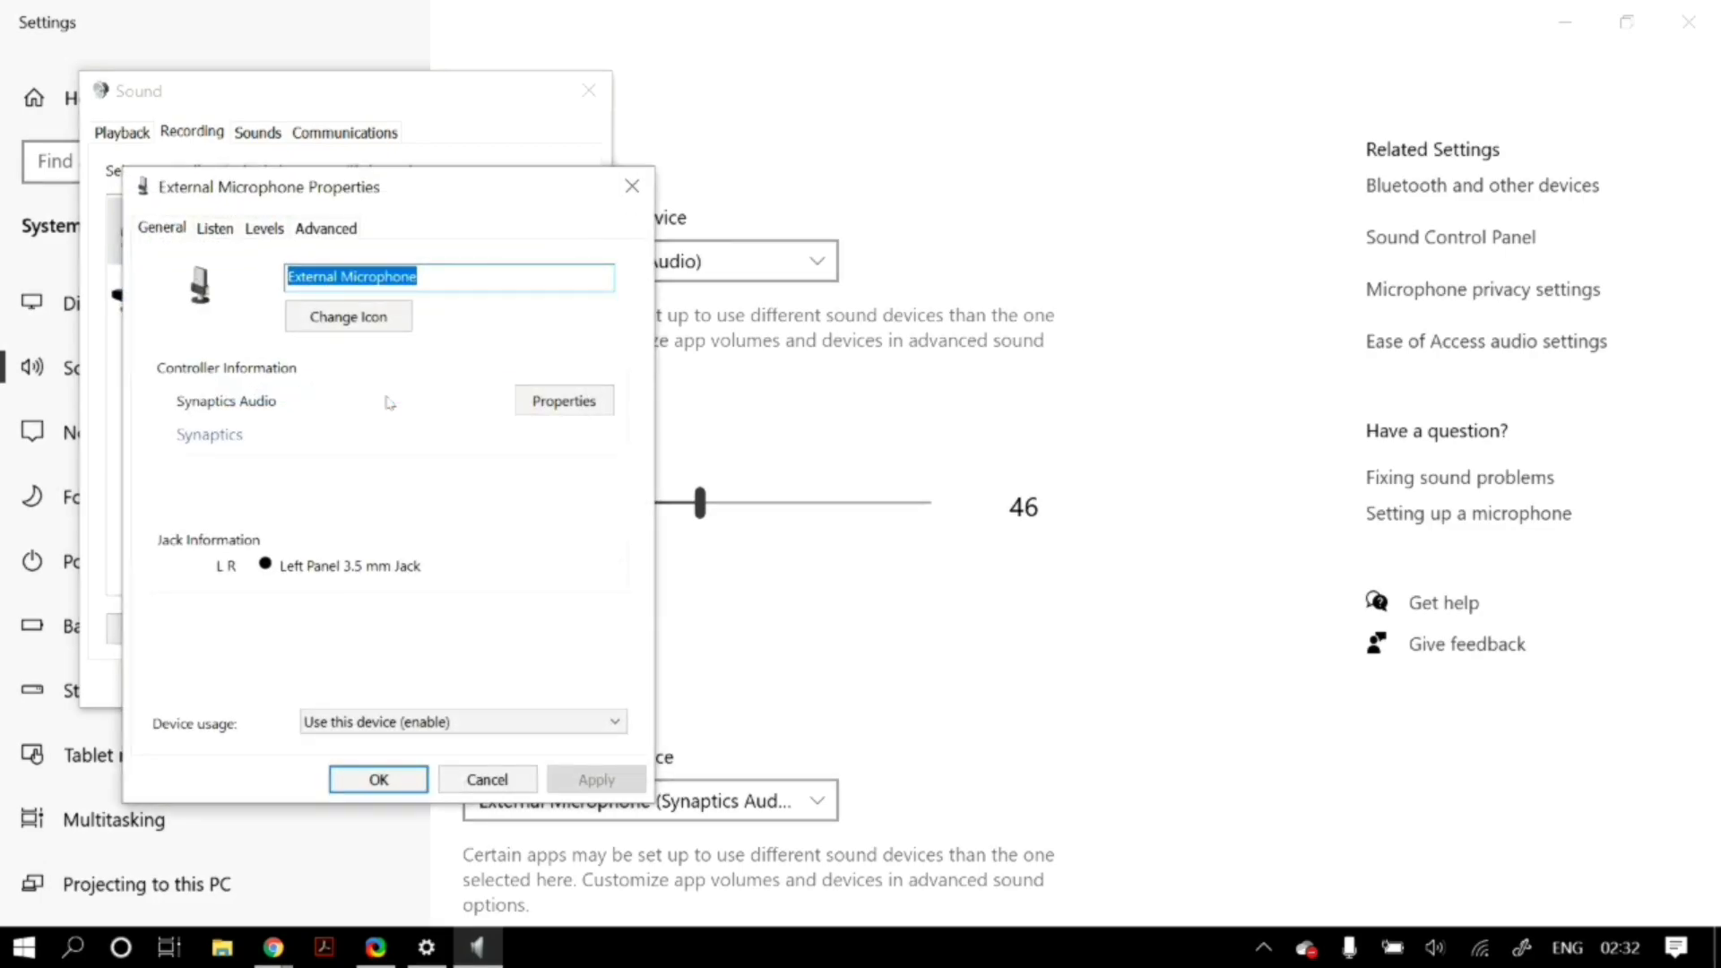
Keep the External Microphone enabled, then review its Listen and Levels tabs (62, +24.0 dB boost)
left_click(363, 723)
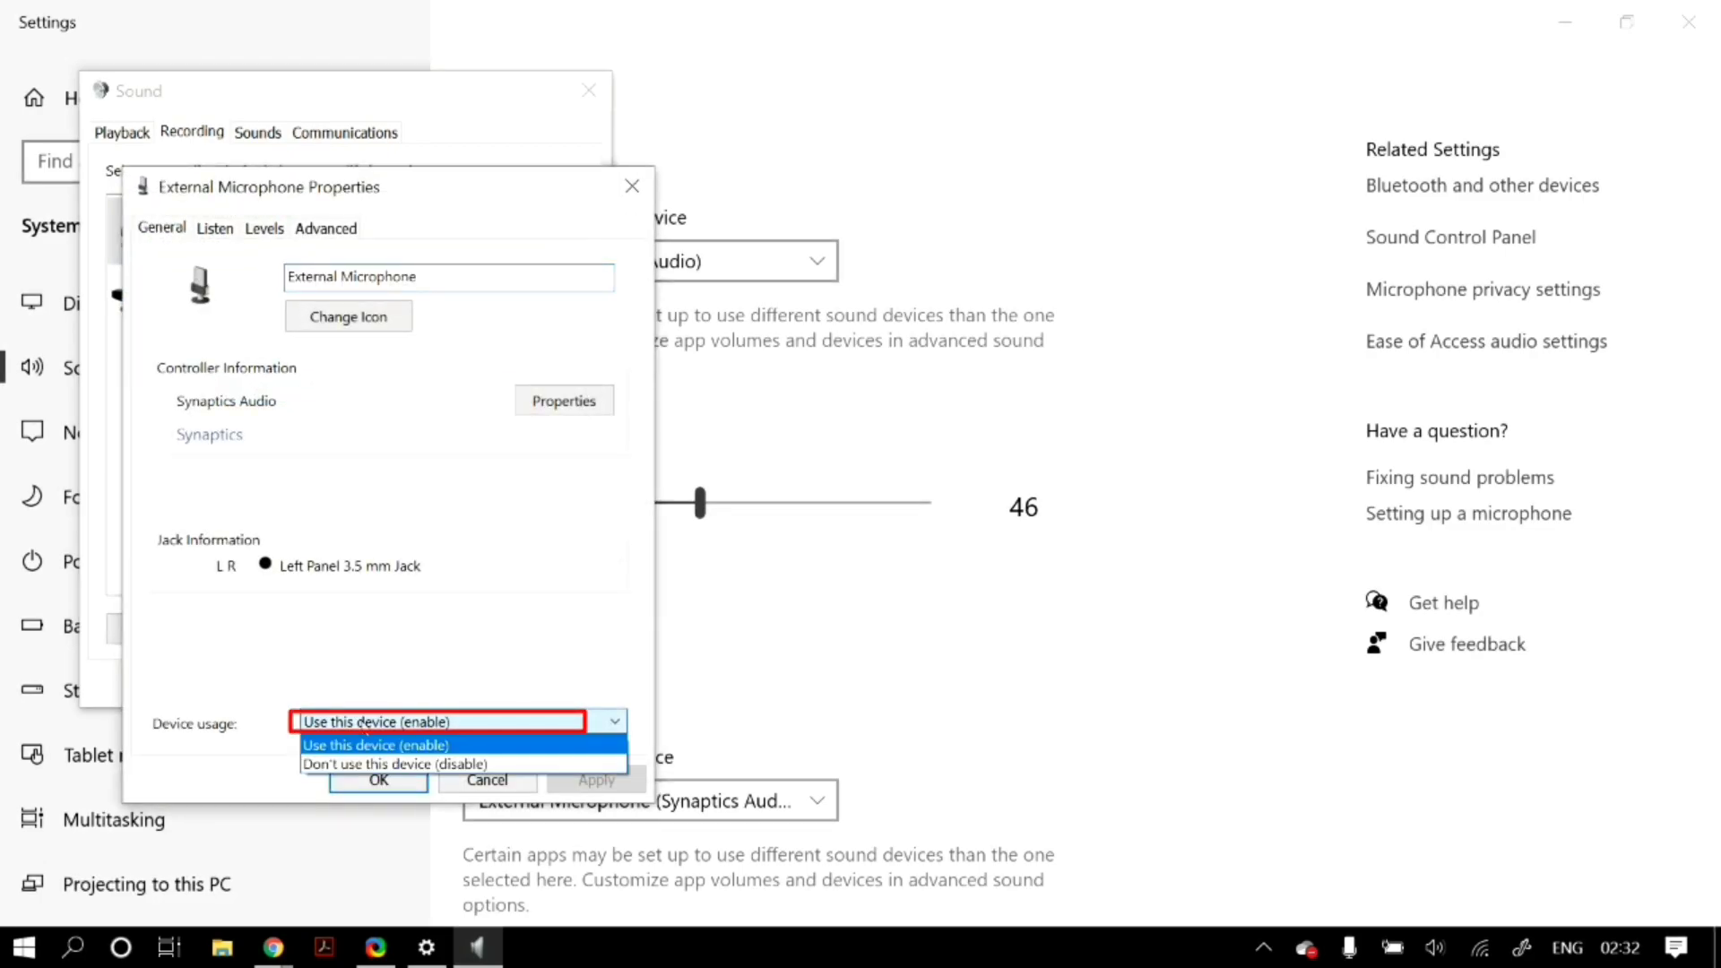
left_click(363, 722)
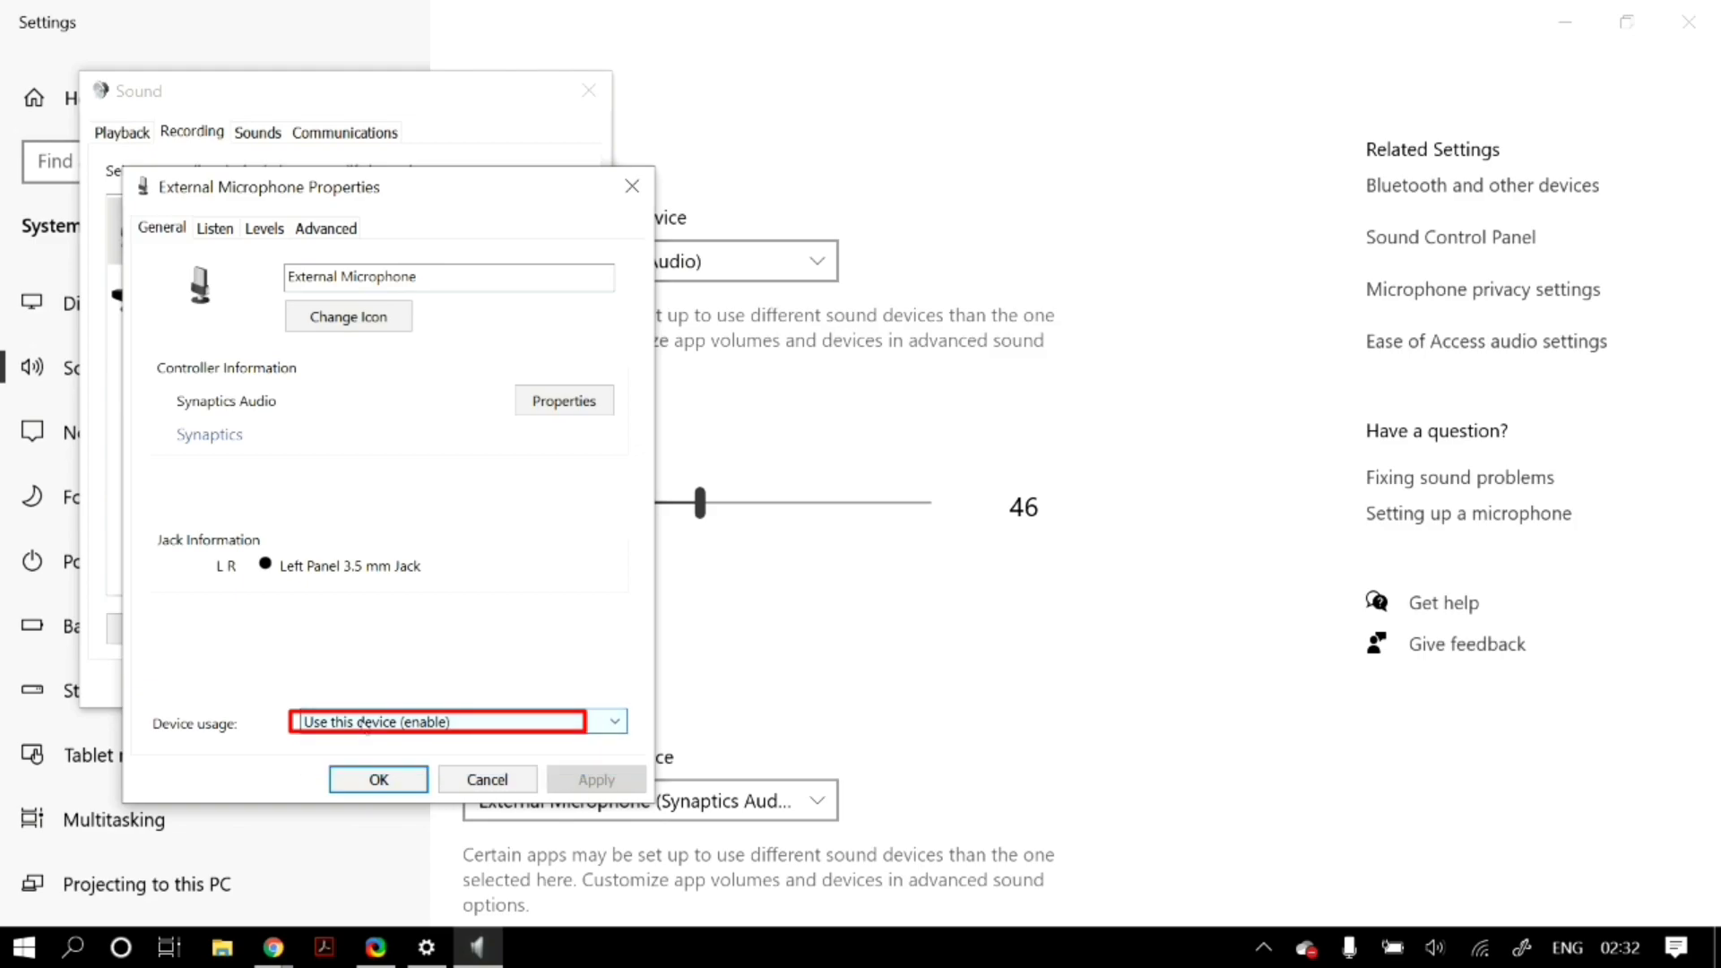
left_click(228, 231)
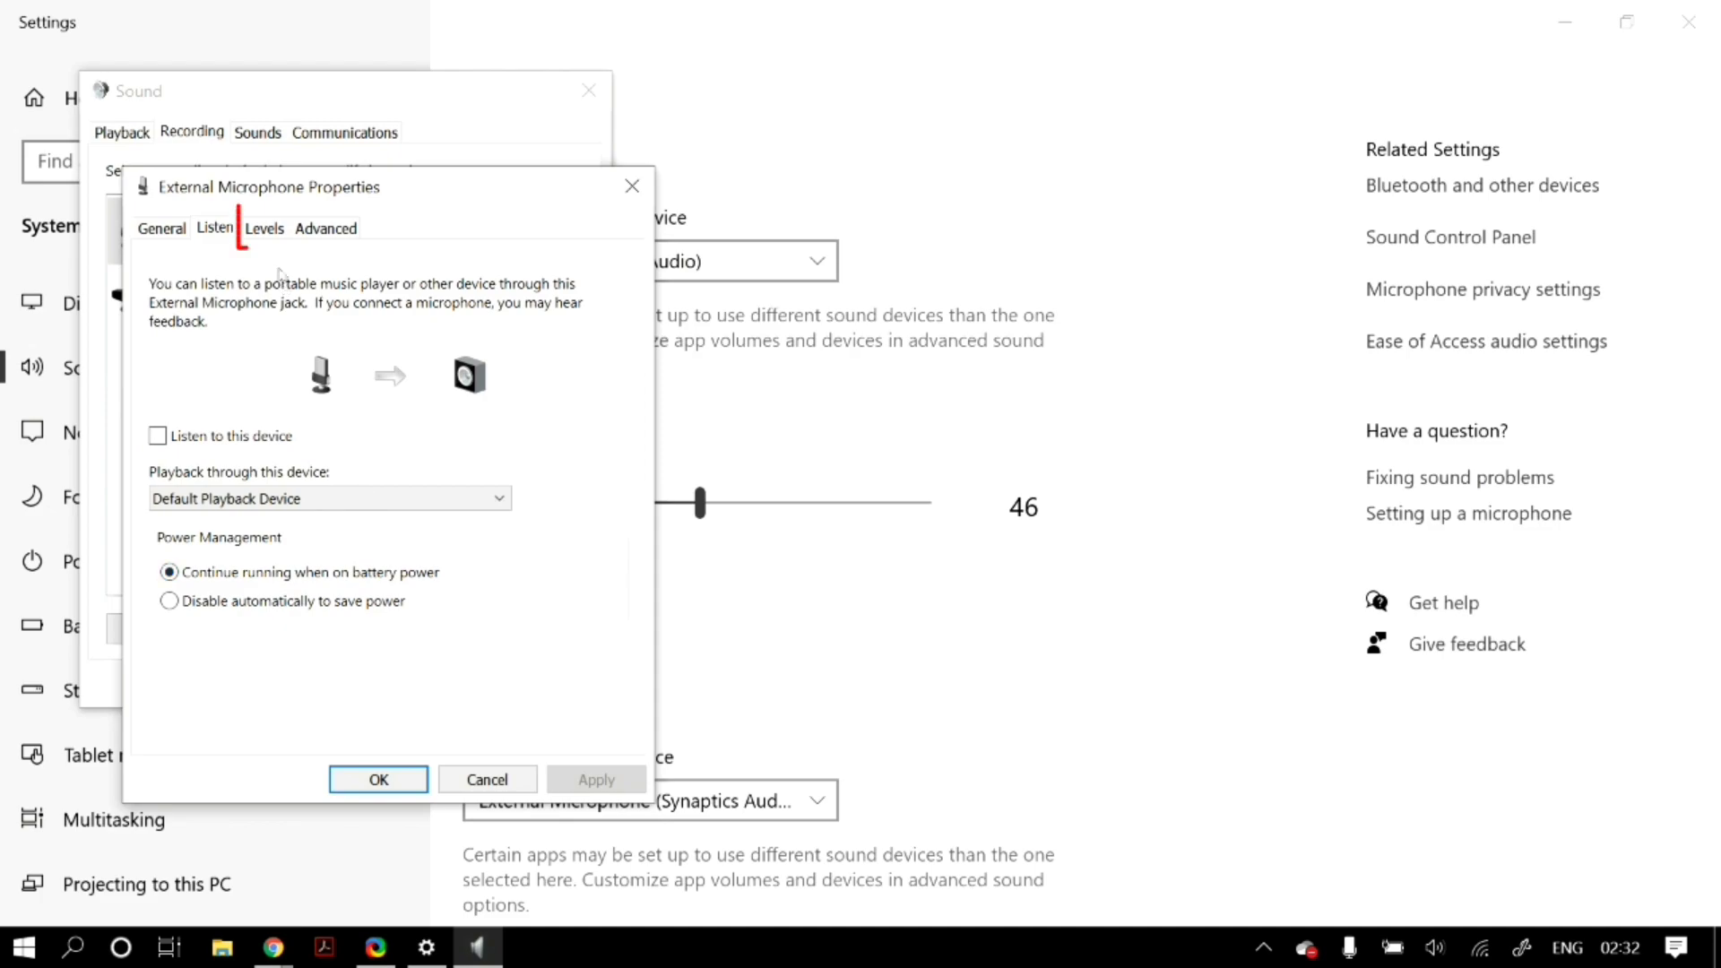
left_click(270, 237)
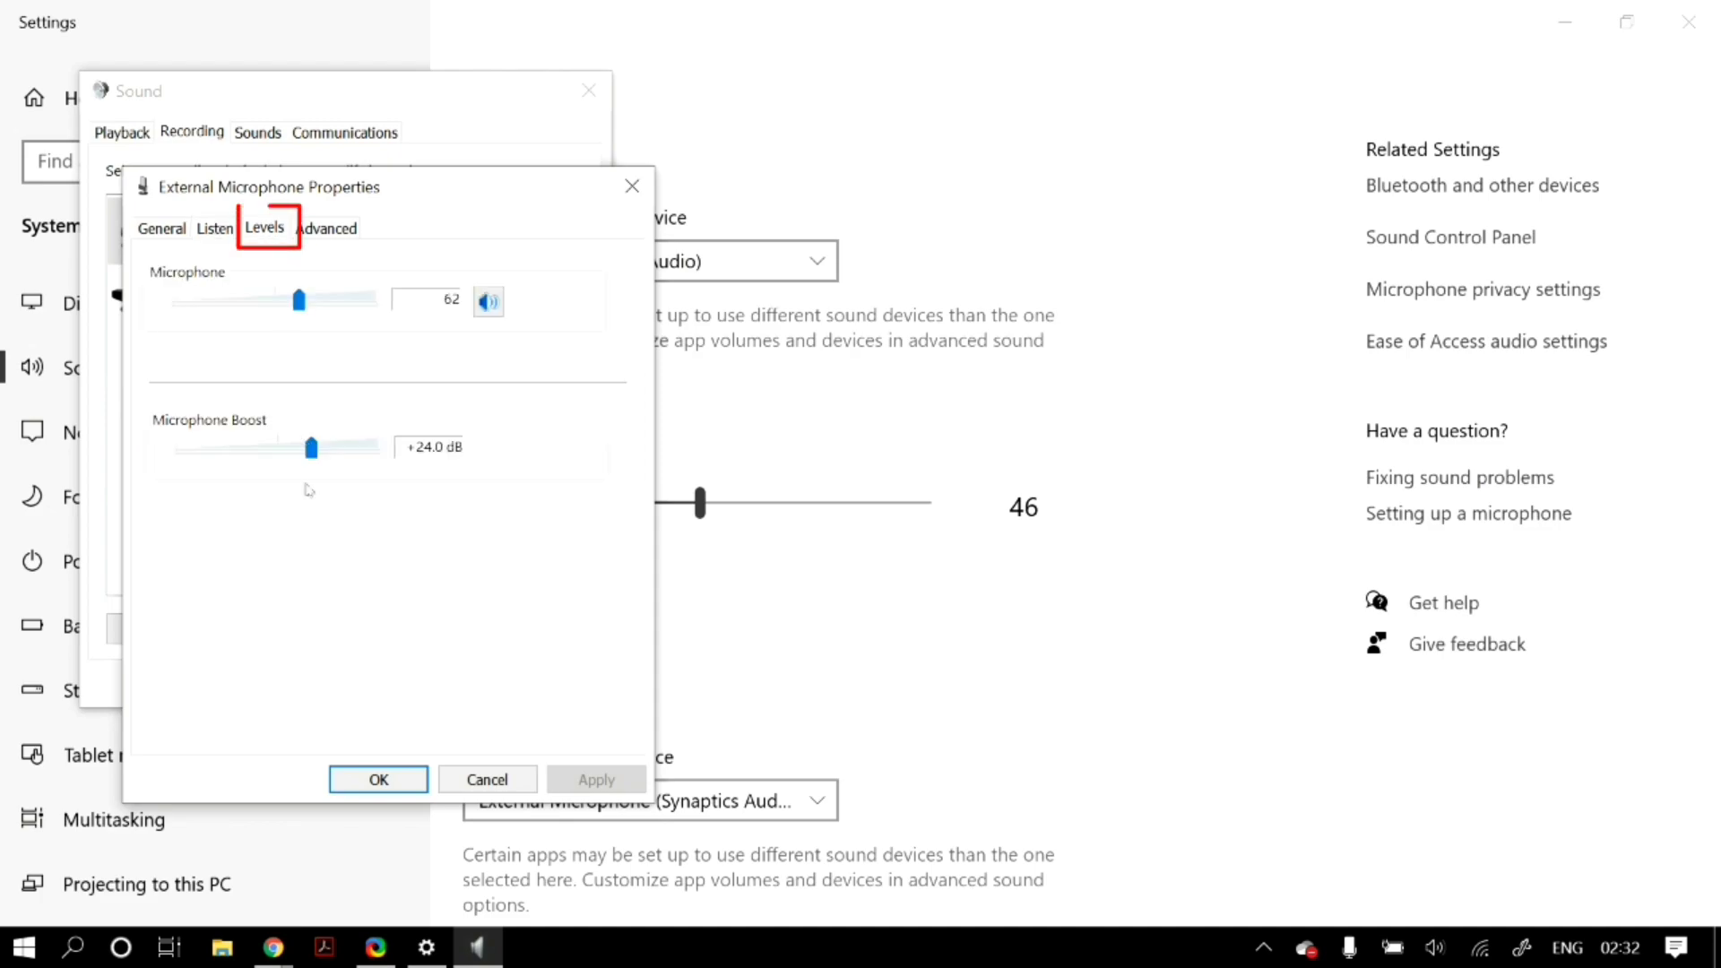
Uncheck and recheck 'Enable audio enhancements', then close the Properties and Sound dialogs
left_click(320, 235)
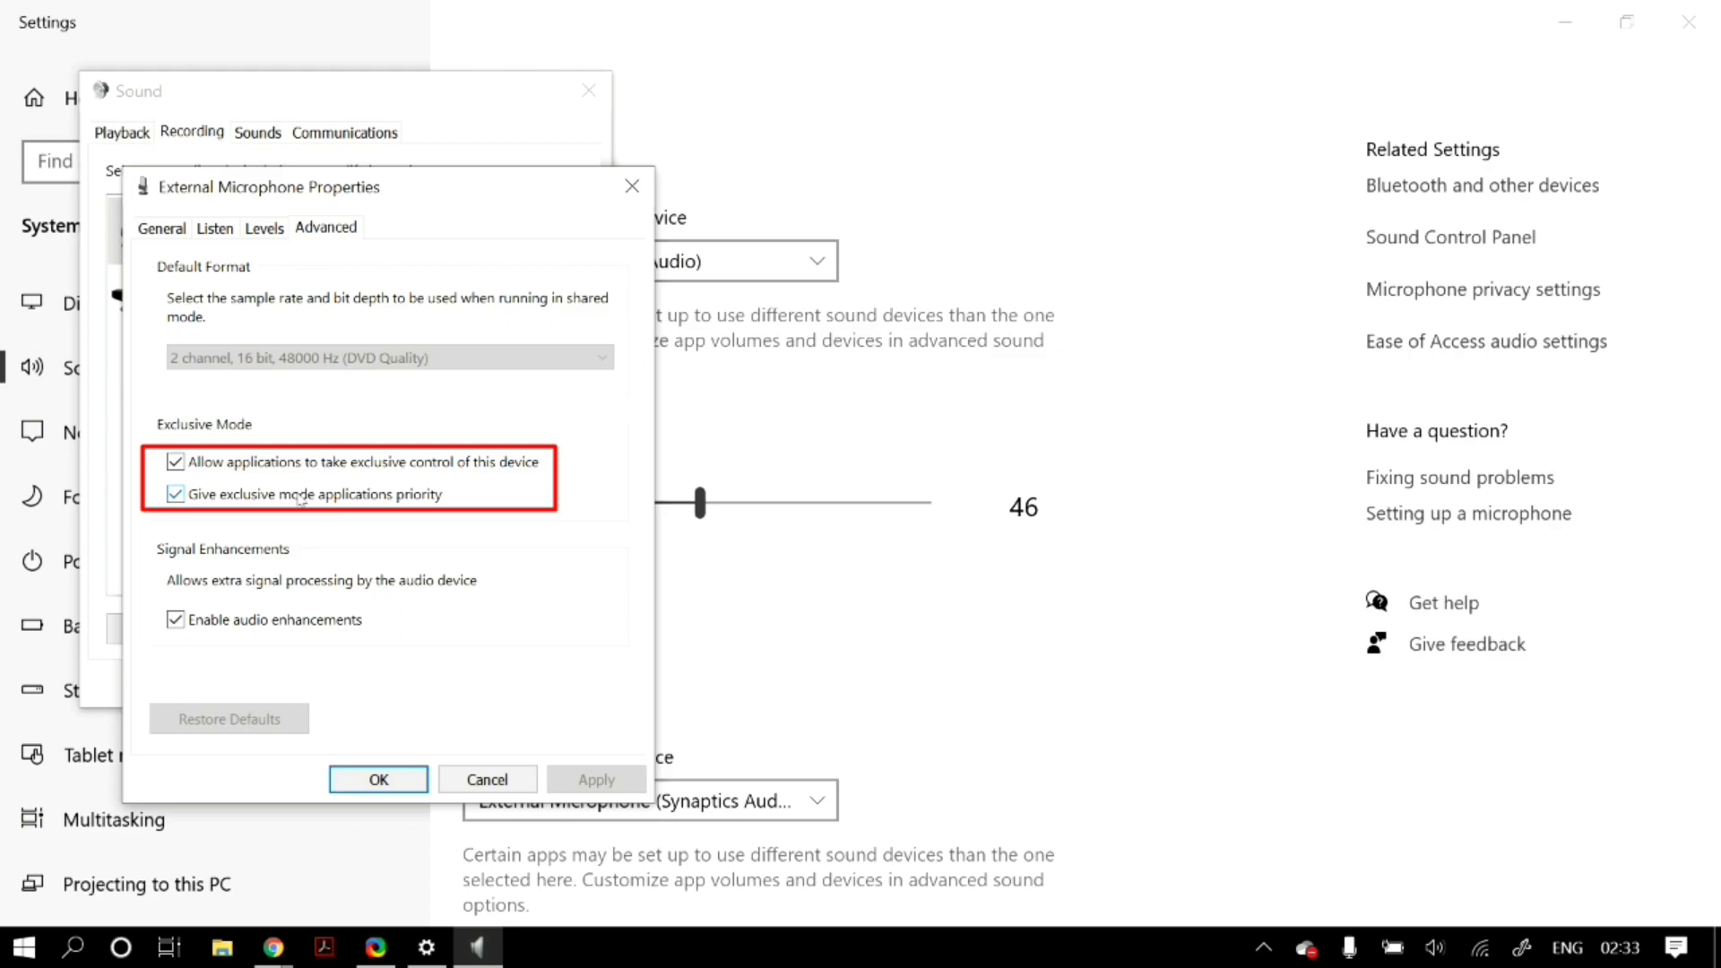
left_click(177, 621)
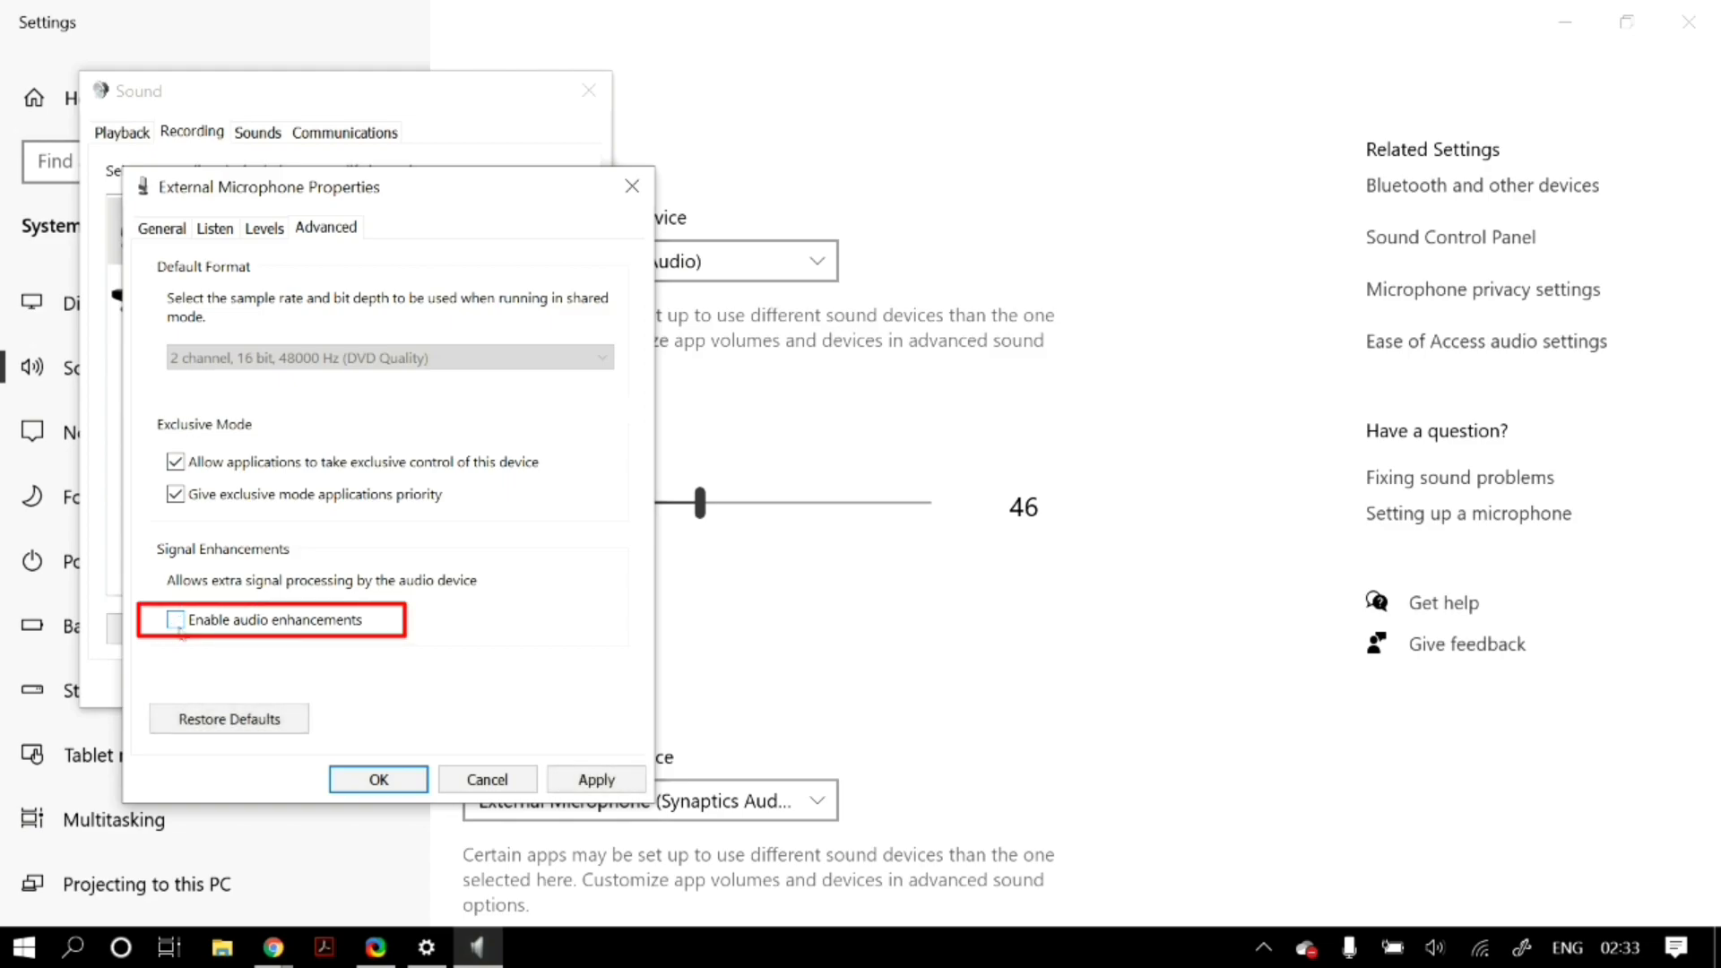
left_click(177, 621)
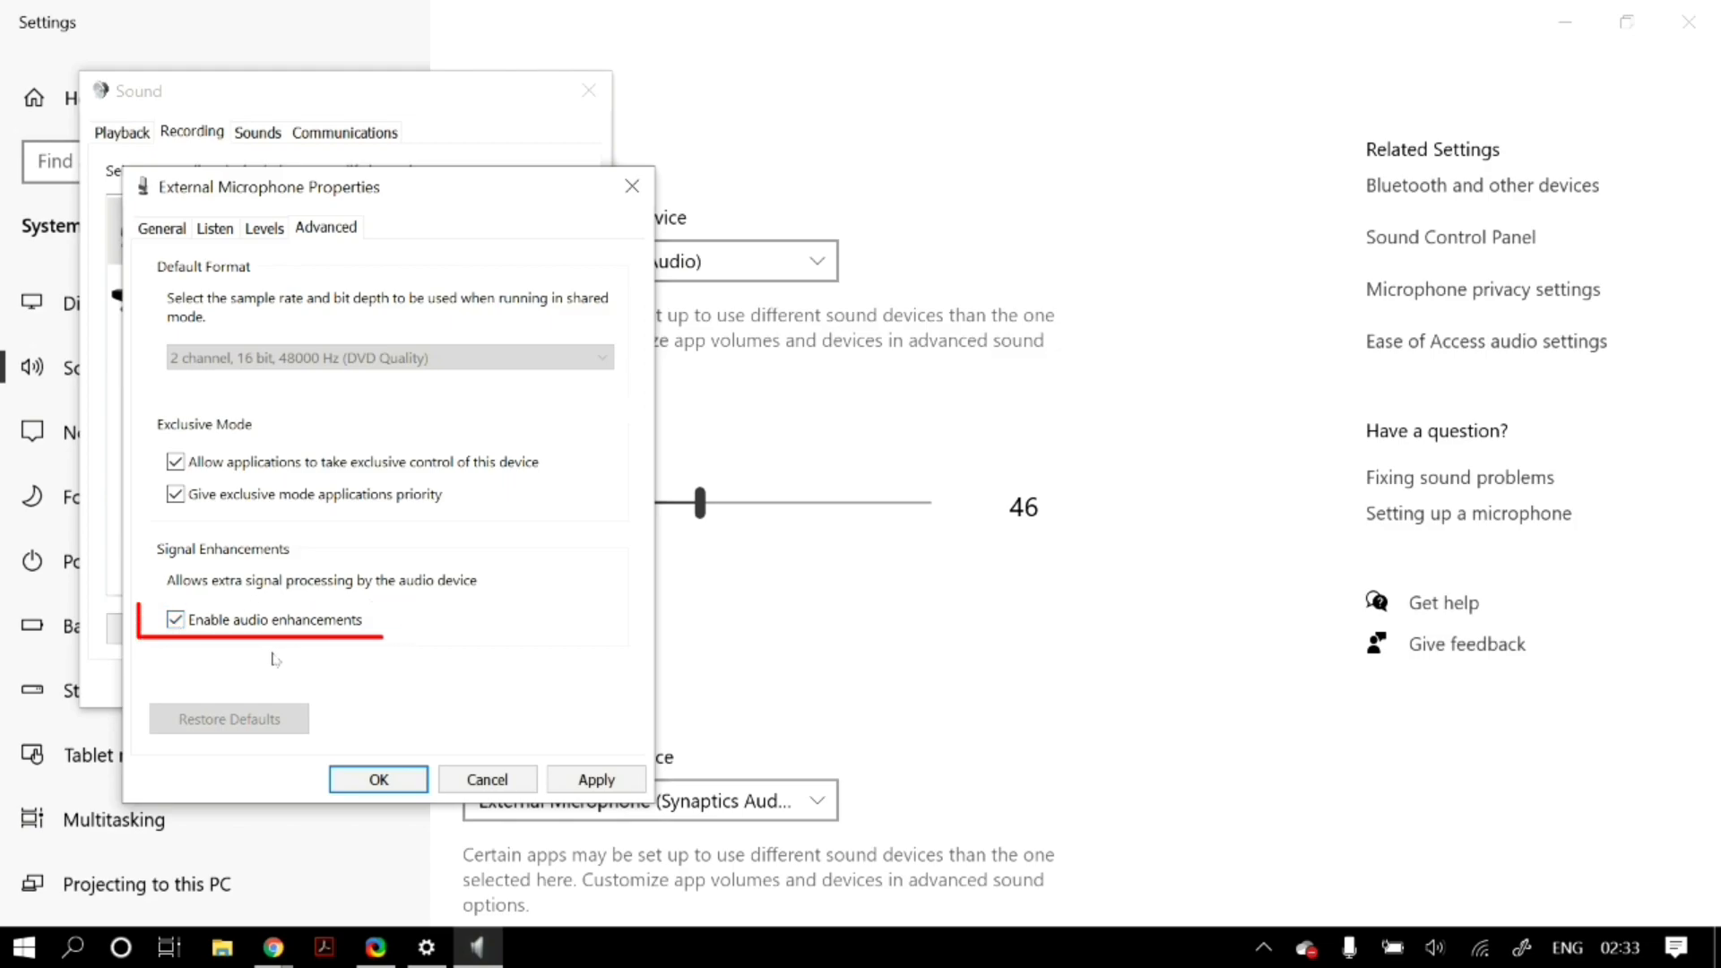
left_click(630, 189)
left_click(588, 91)
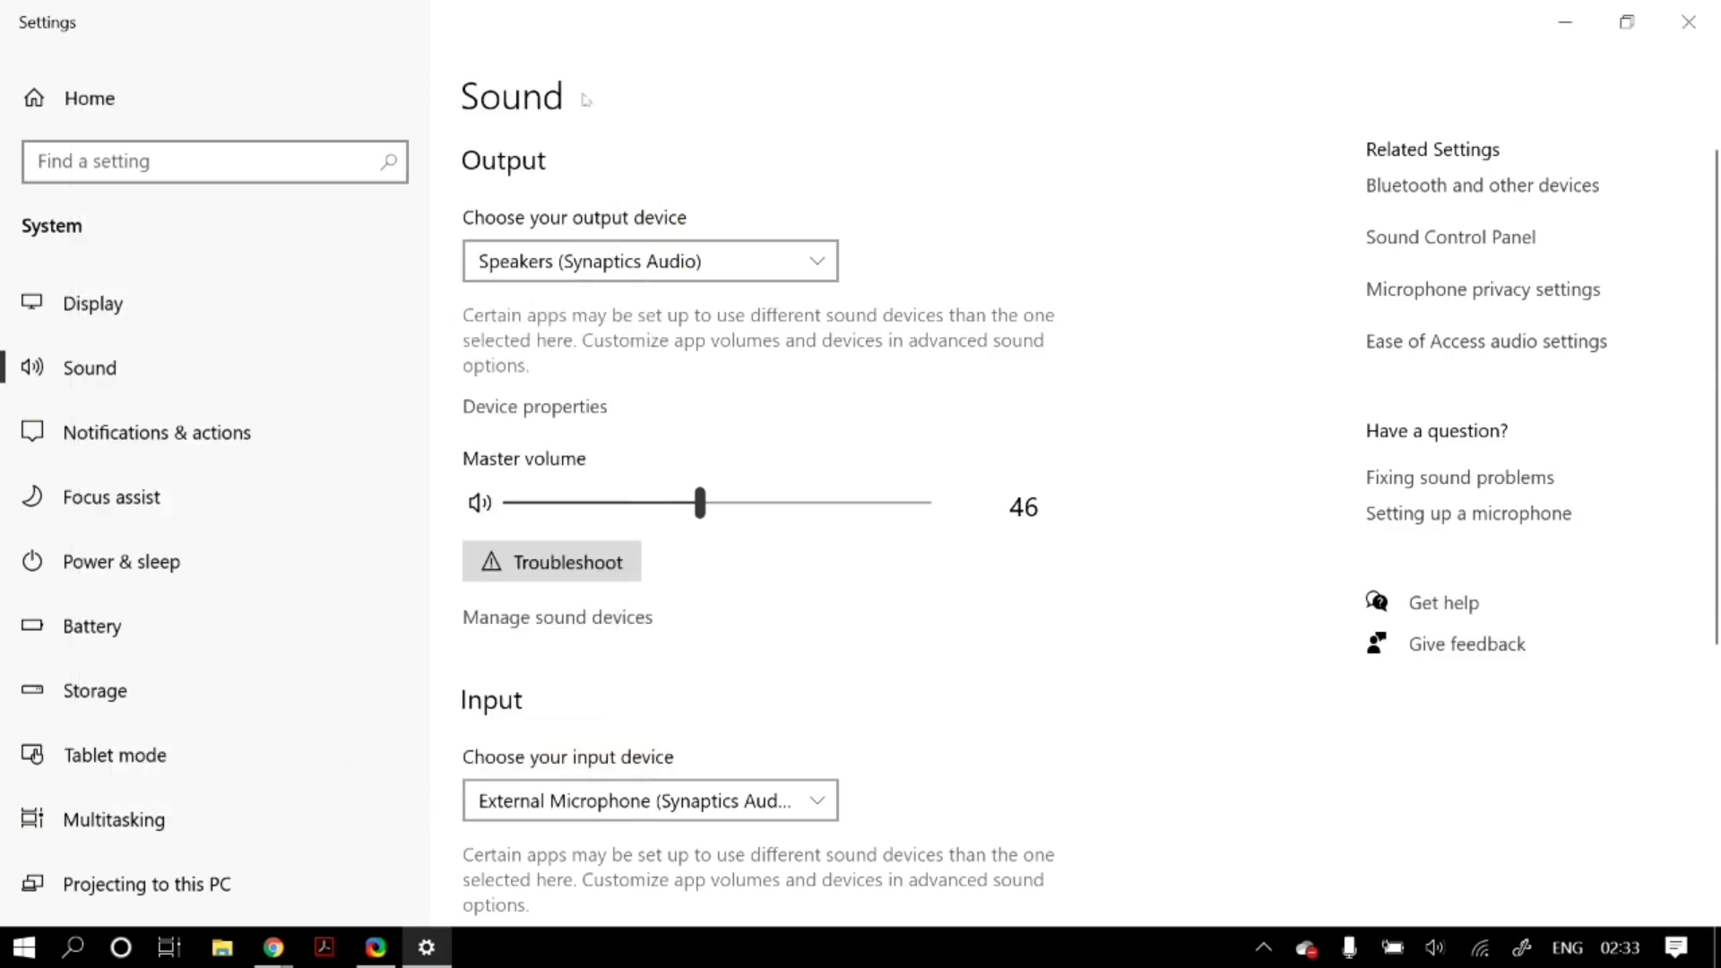
Close Settings and relaunch it from Windows search with 'sett'
left_click(1689, 21)
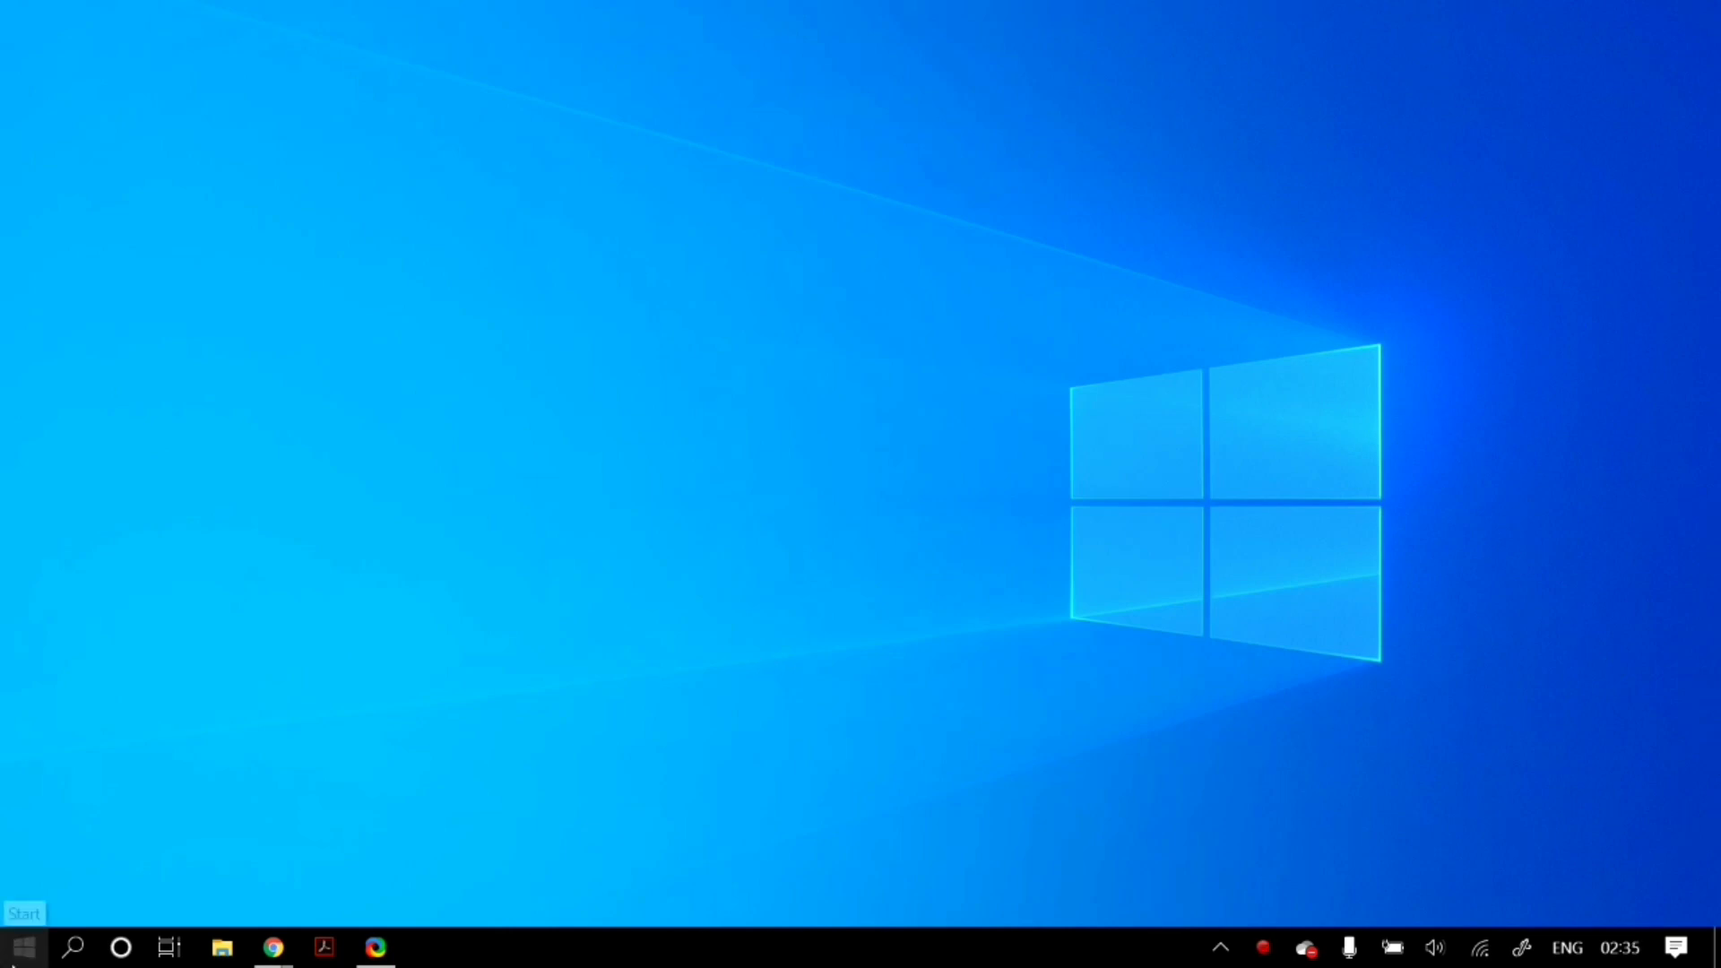
left_click(73, 947)
type("sett")
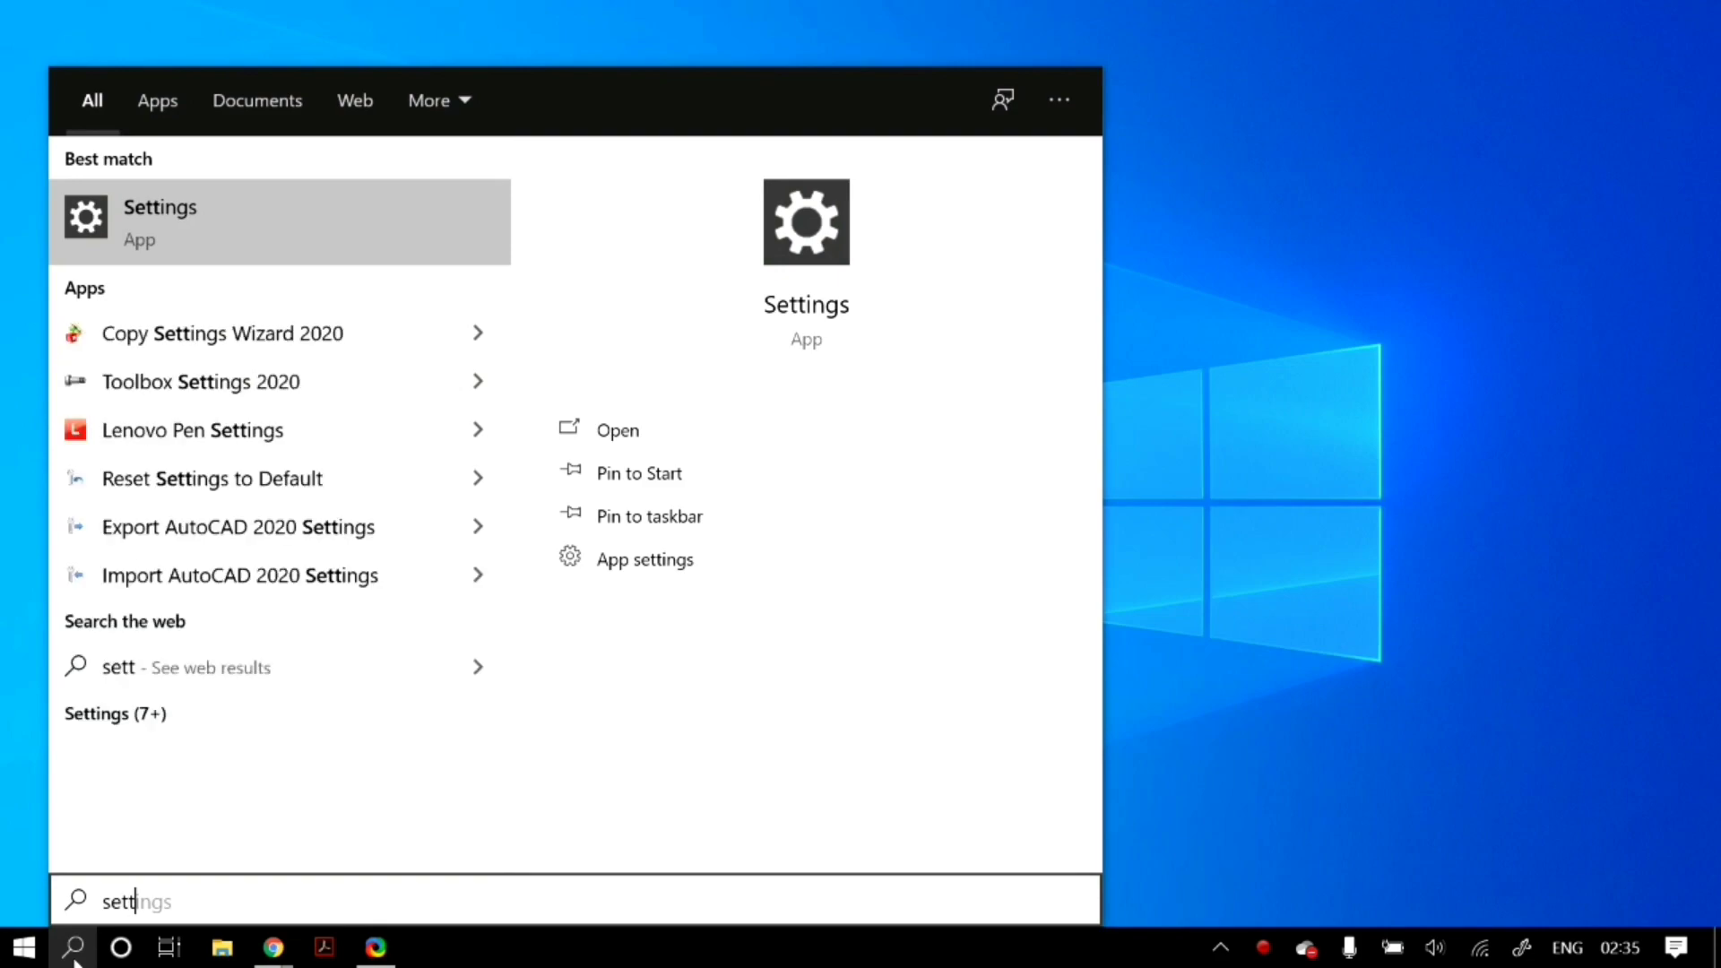
left_click(318, 222)
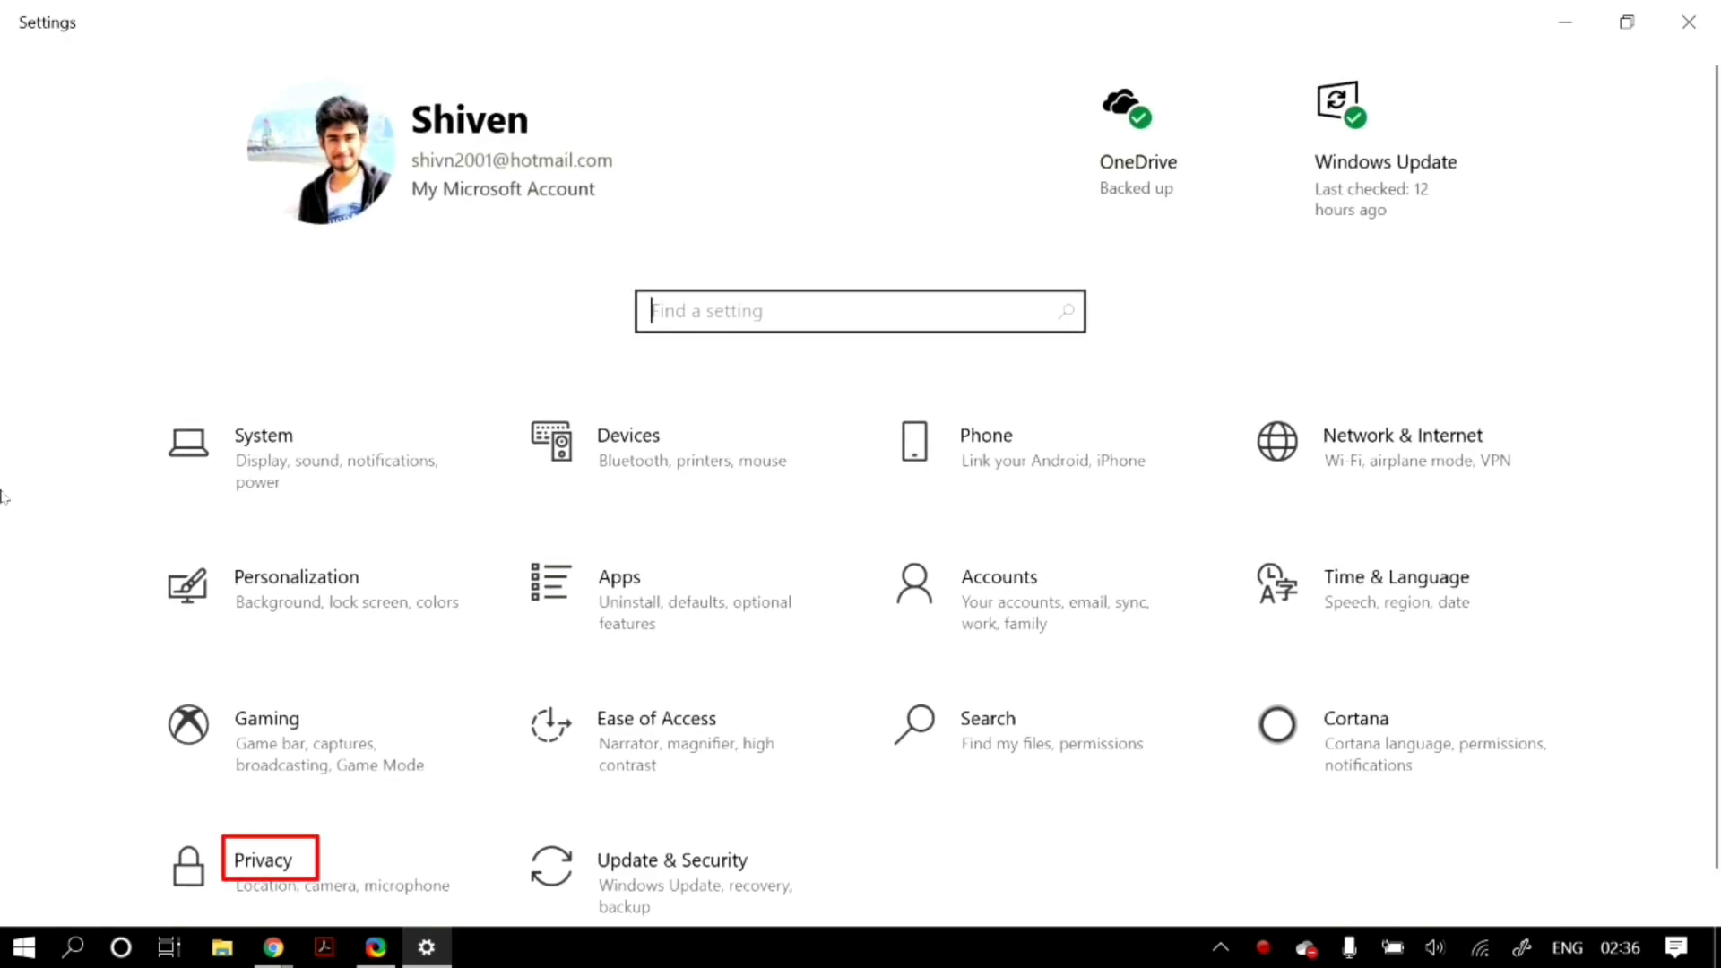
Open Privacy > Microphone and confirm microphone access for this device is On
scroll(356, 861, "down", 1)
left_click(356, 861)
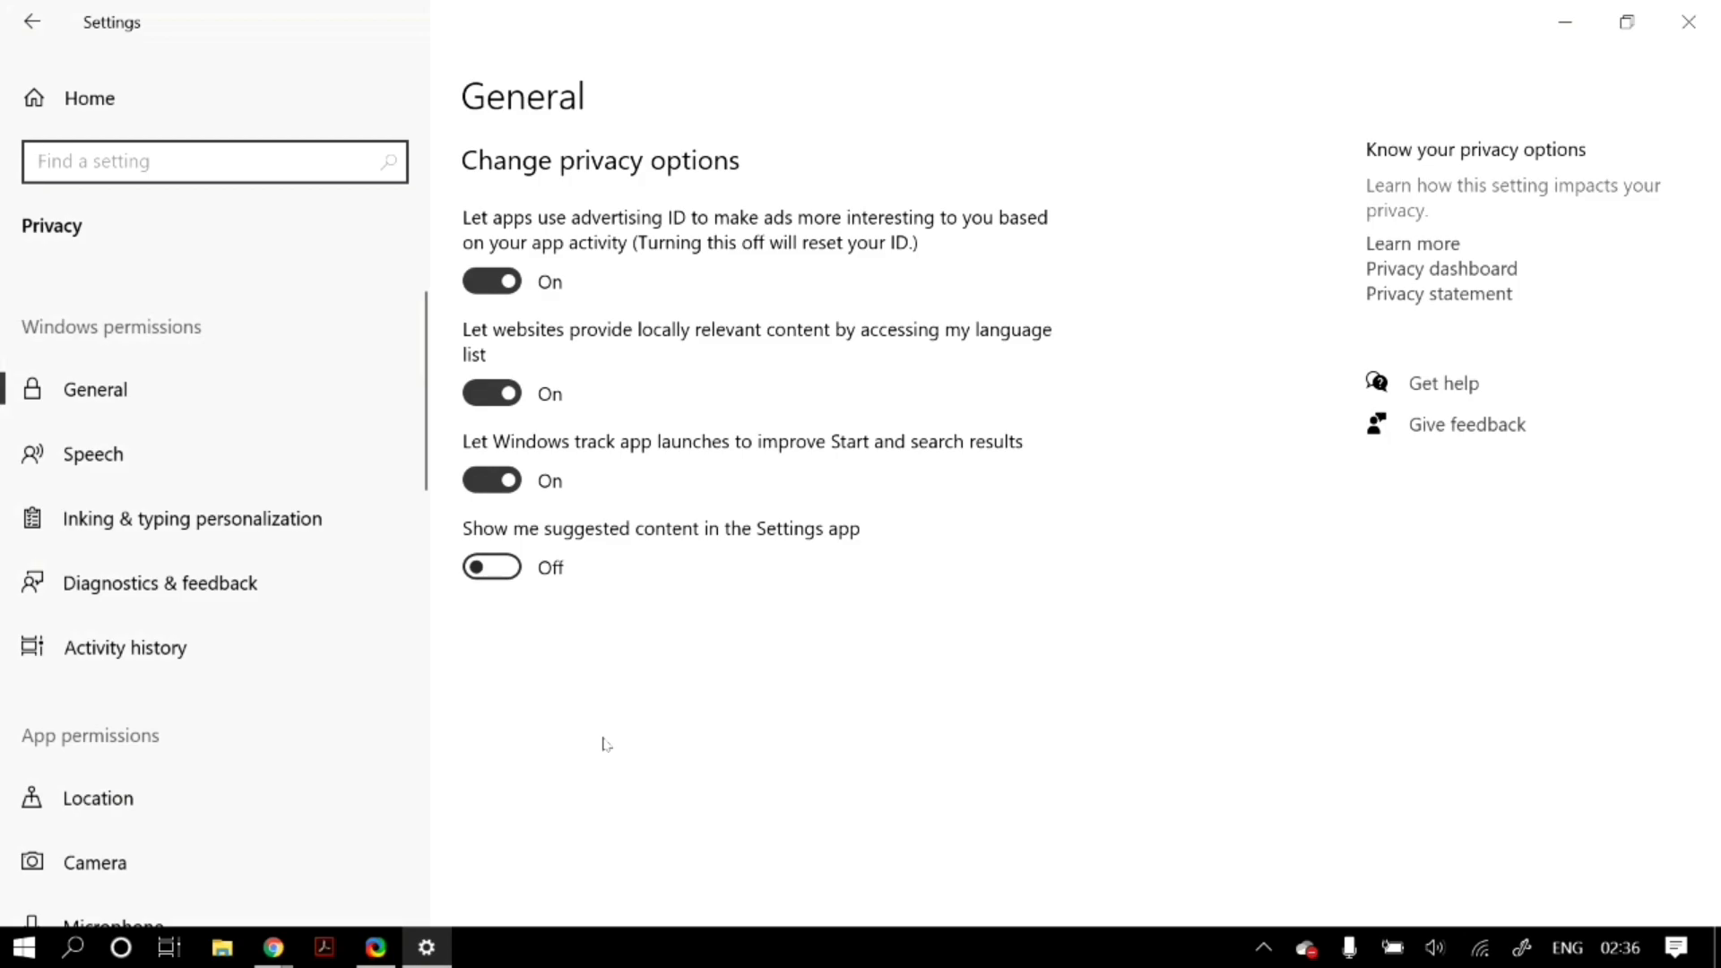
scroll(190, 744, "down", 3)
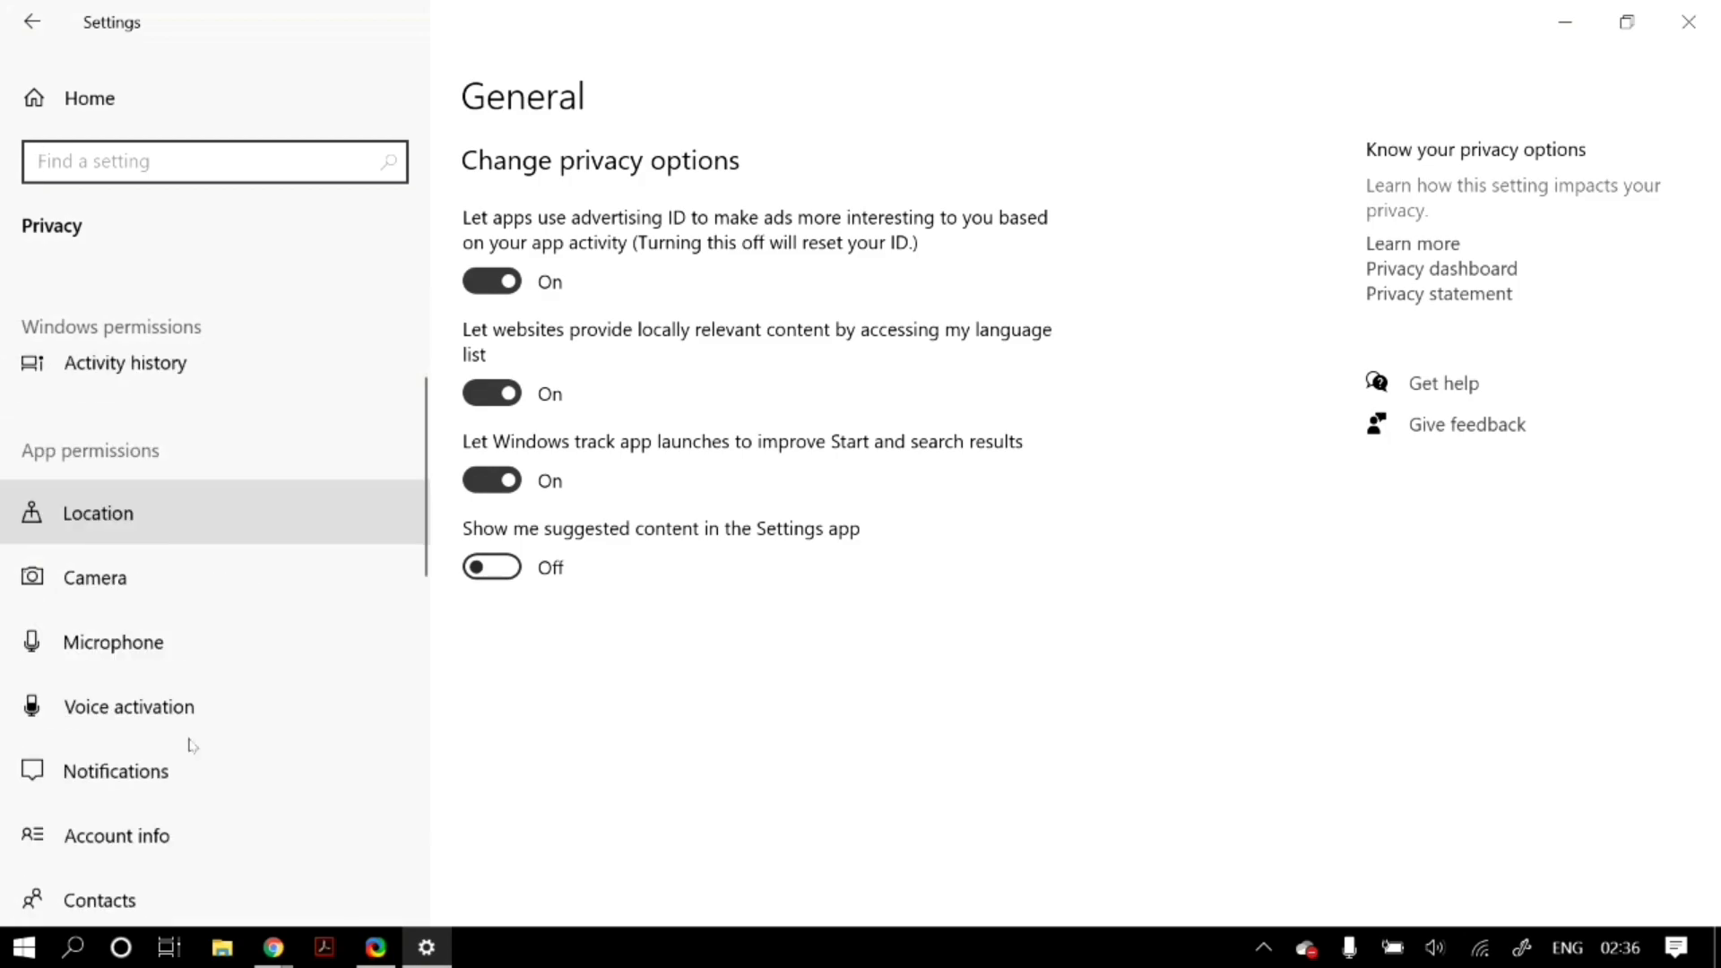
left_click(168, 646)
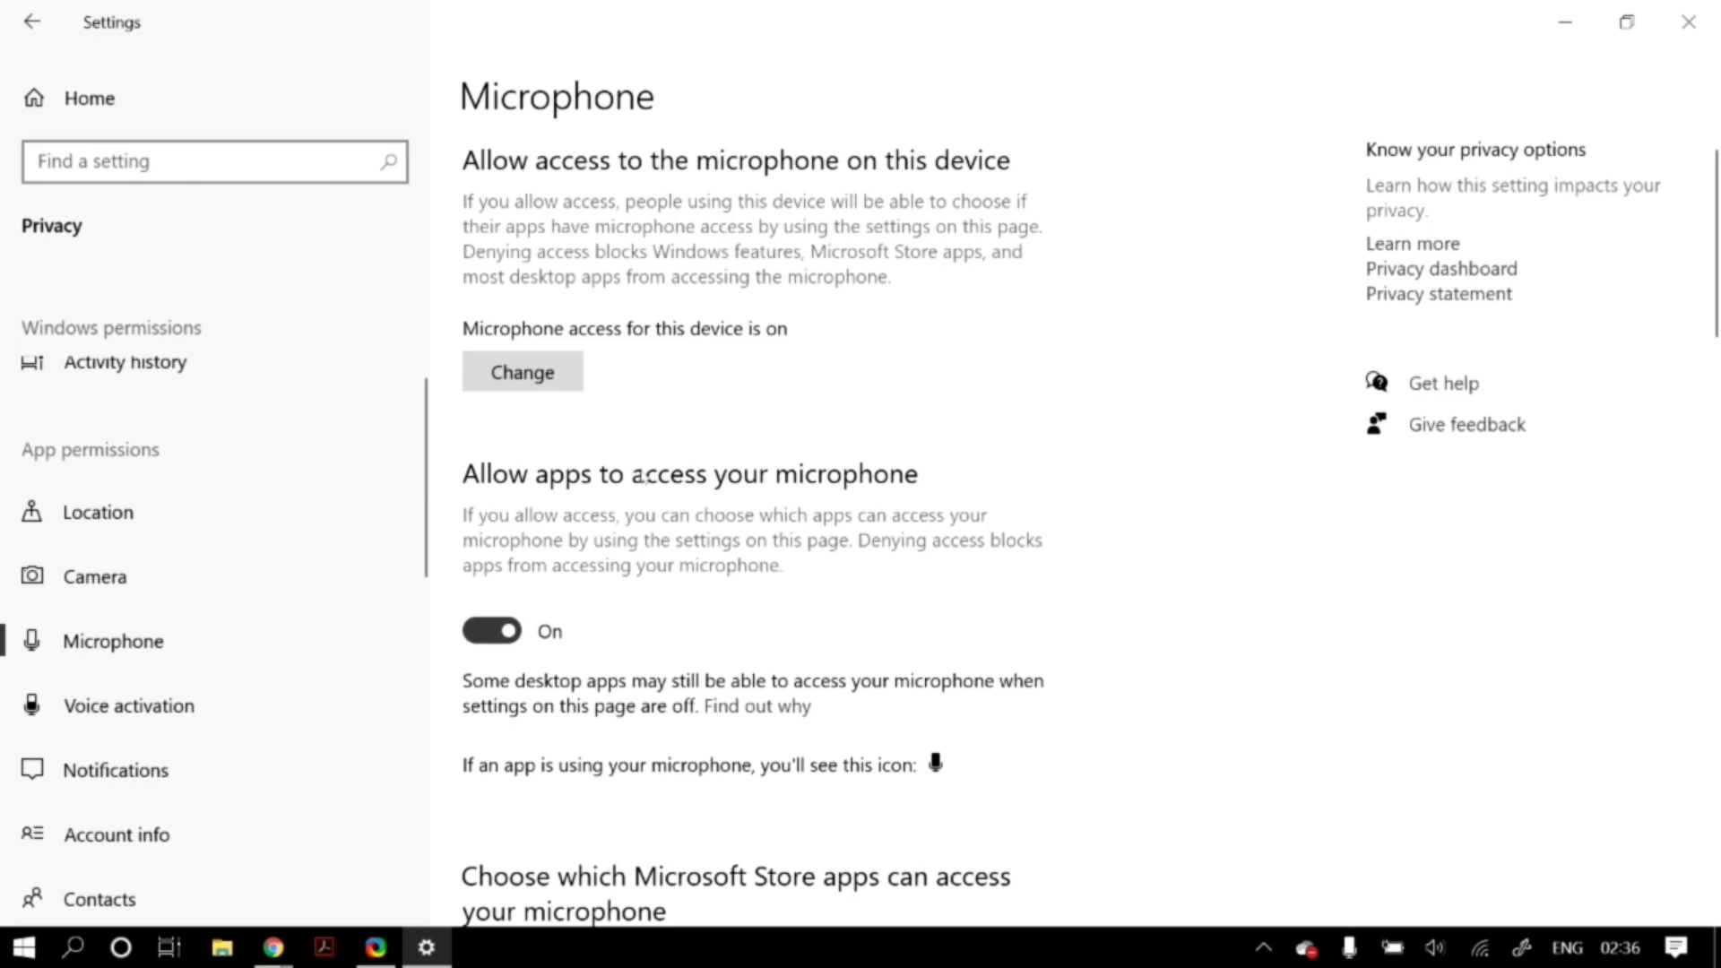
left_click(522, 372)
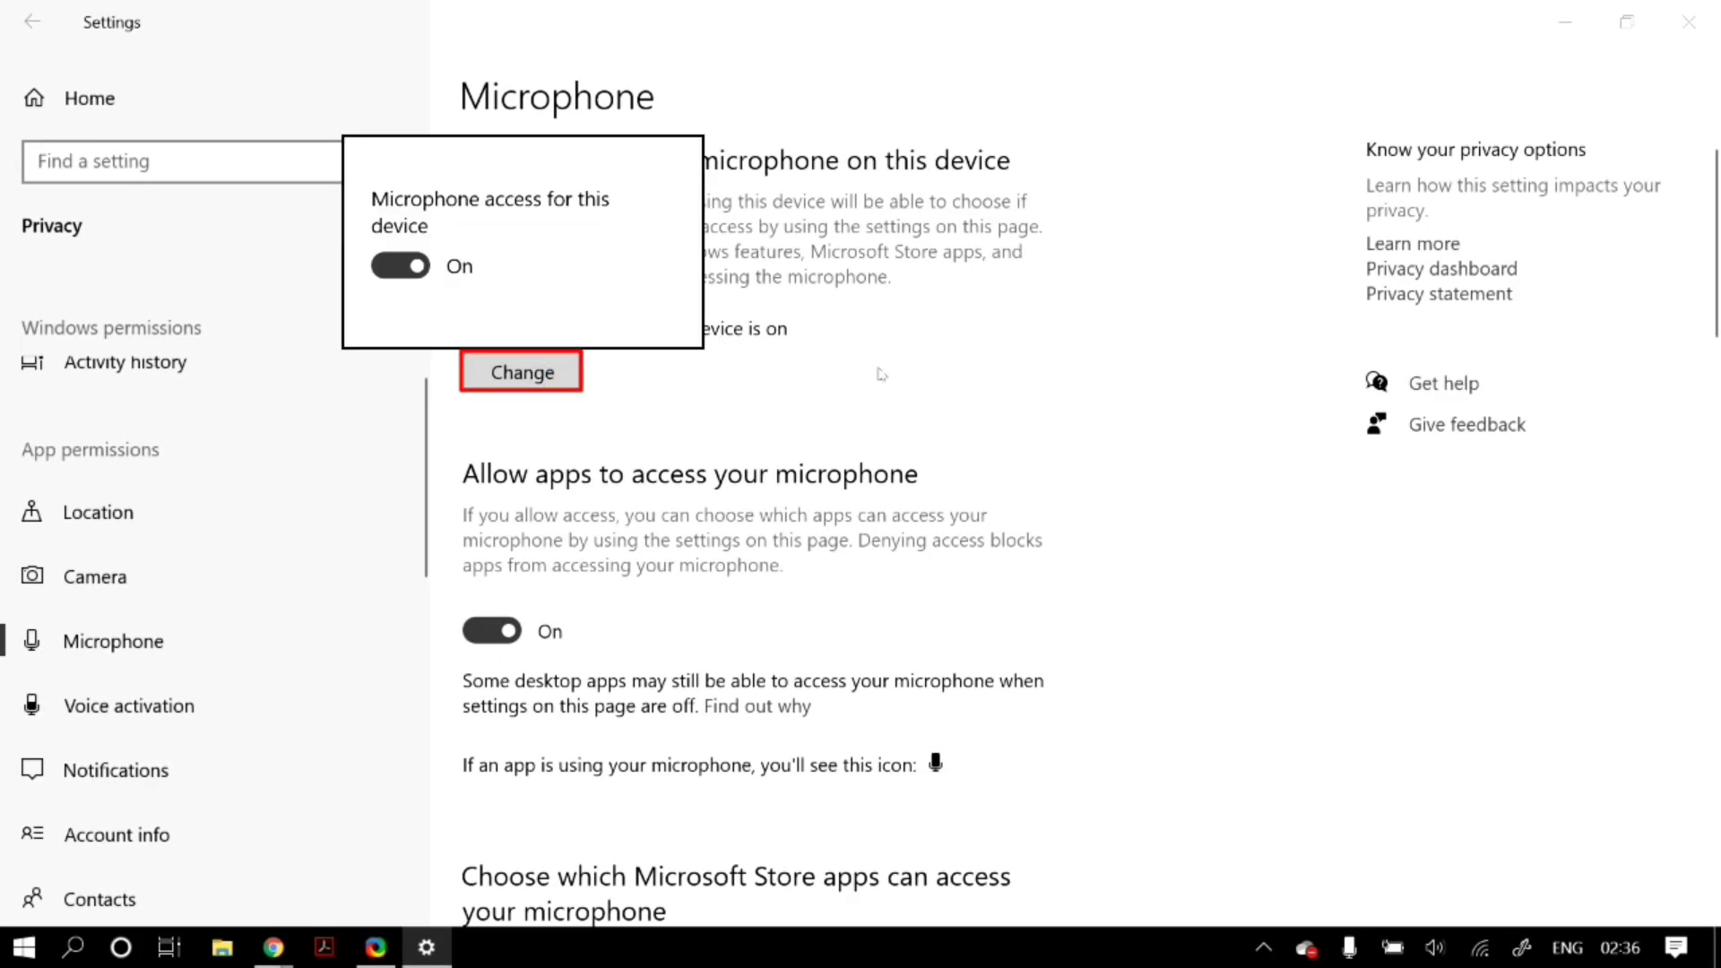
left_click(769, 498)
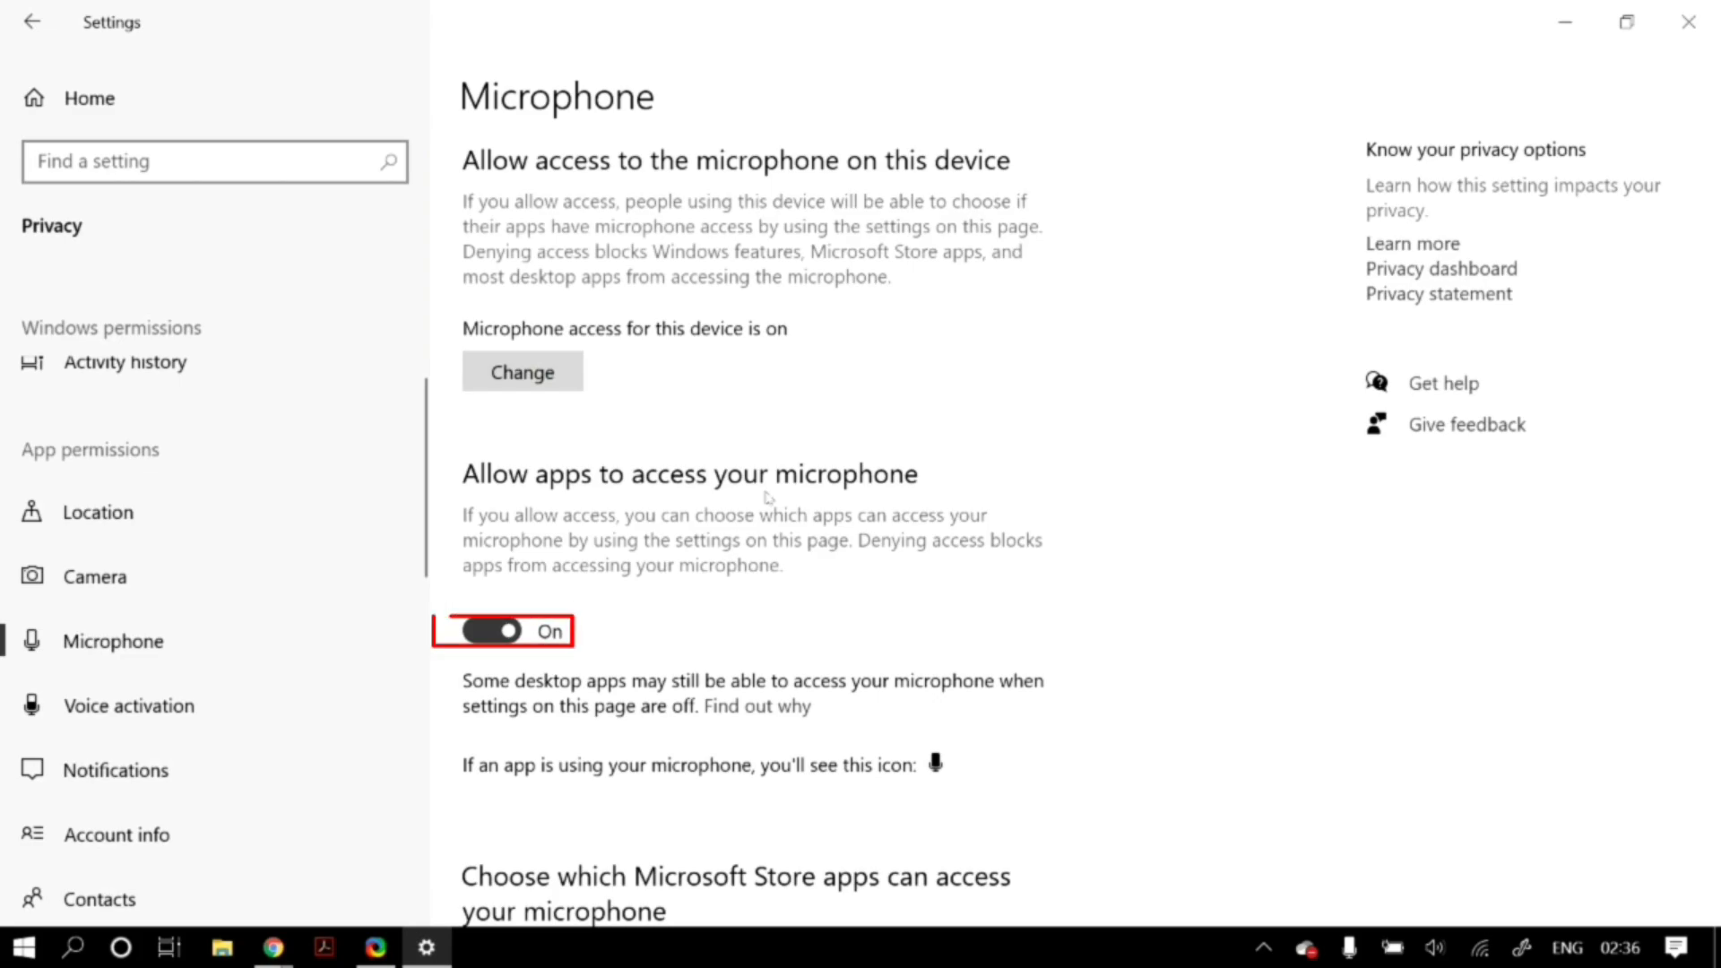
Review the Microphone page's app toggles and desktop app list, confirming access is On
scroll(766, 499, "down", 3)
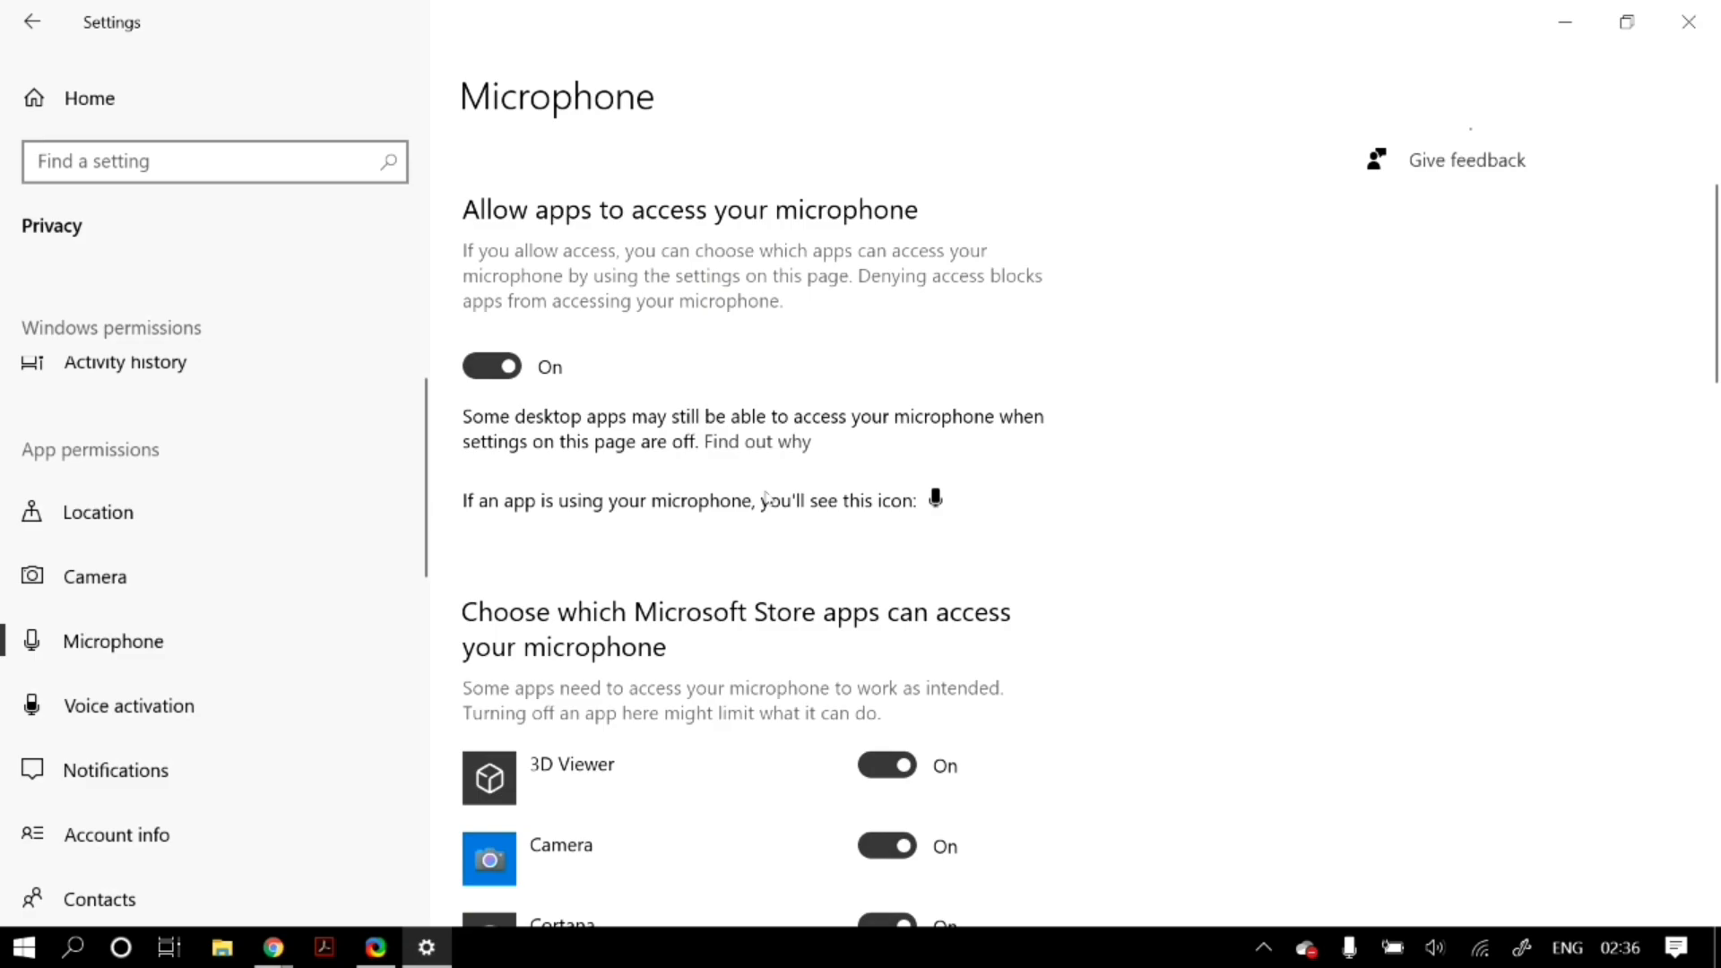
scroll(766, 498, "down", 5)
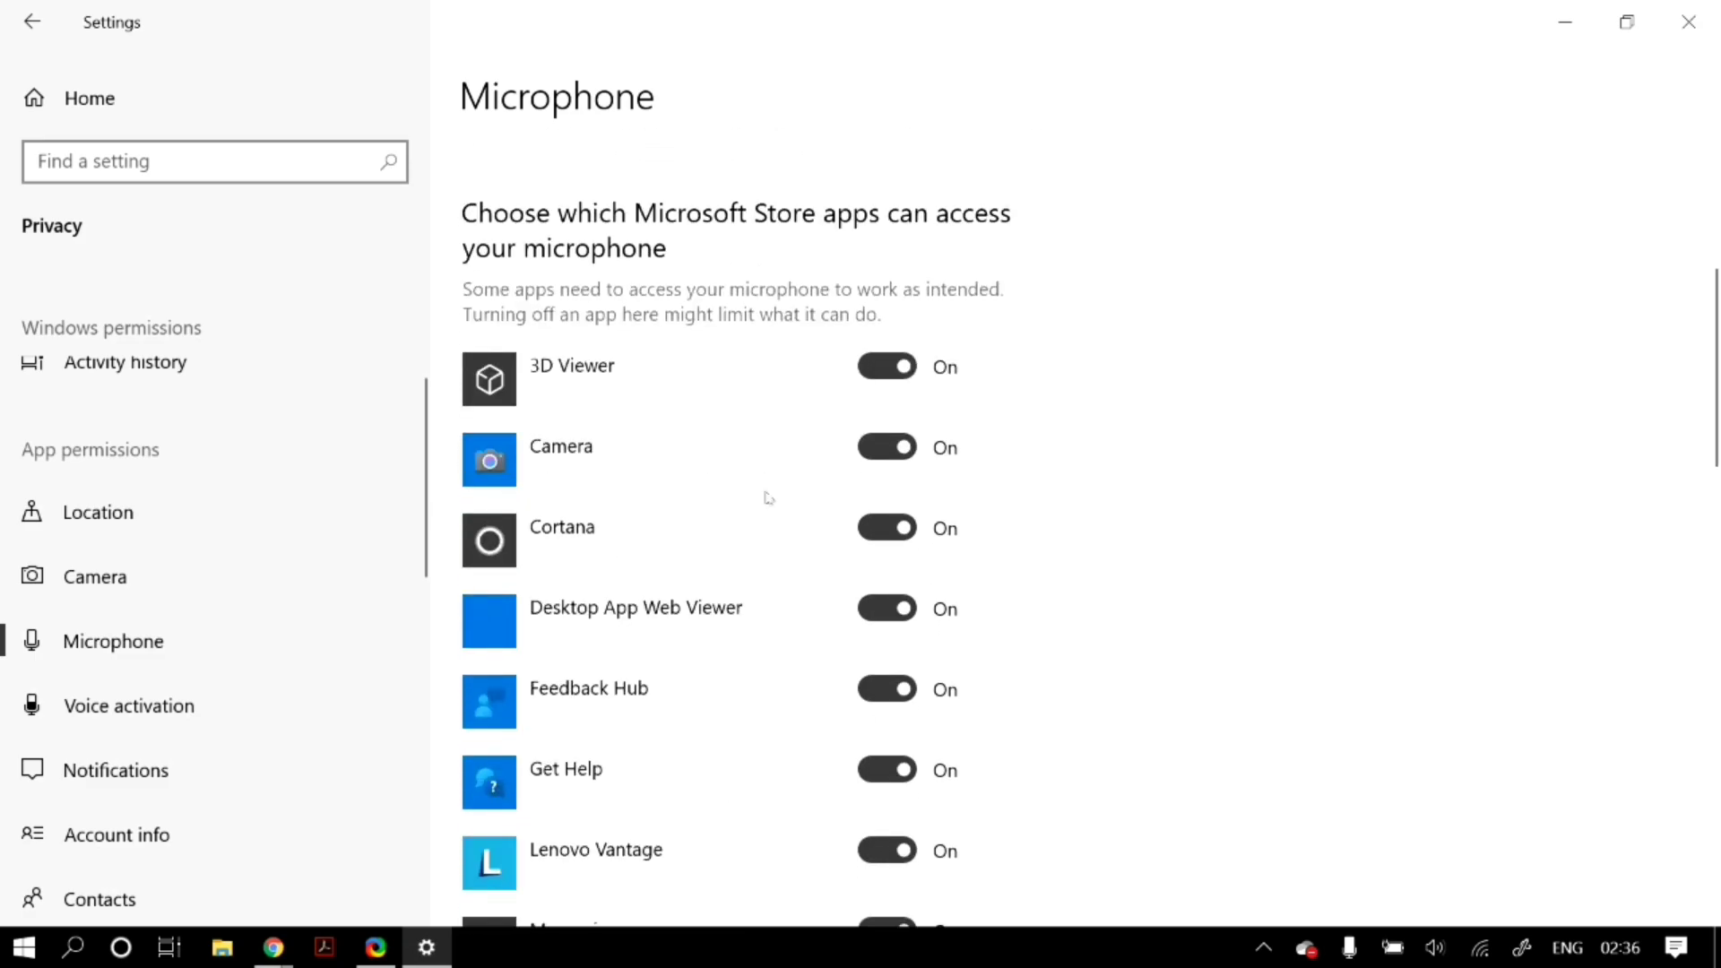
scroll(768, 499, "down", 4)
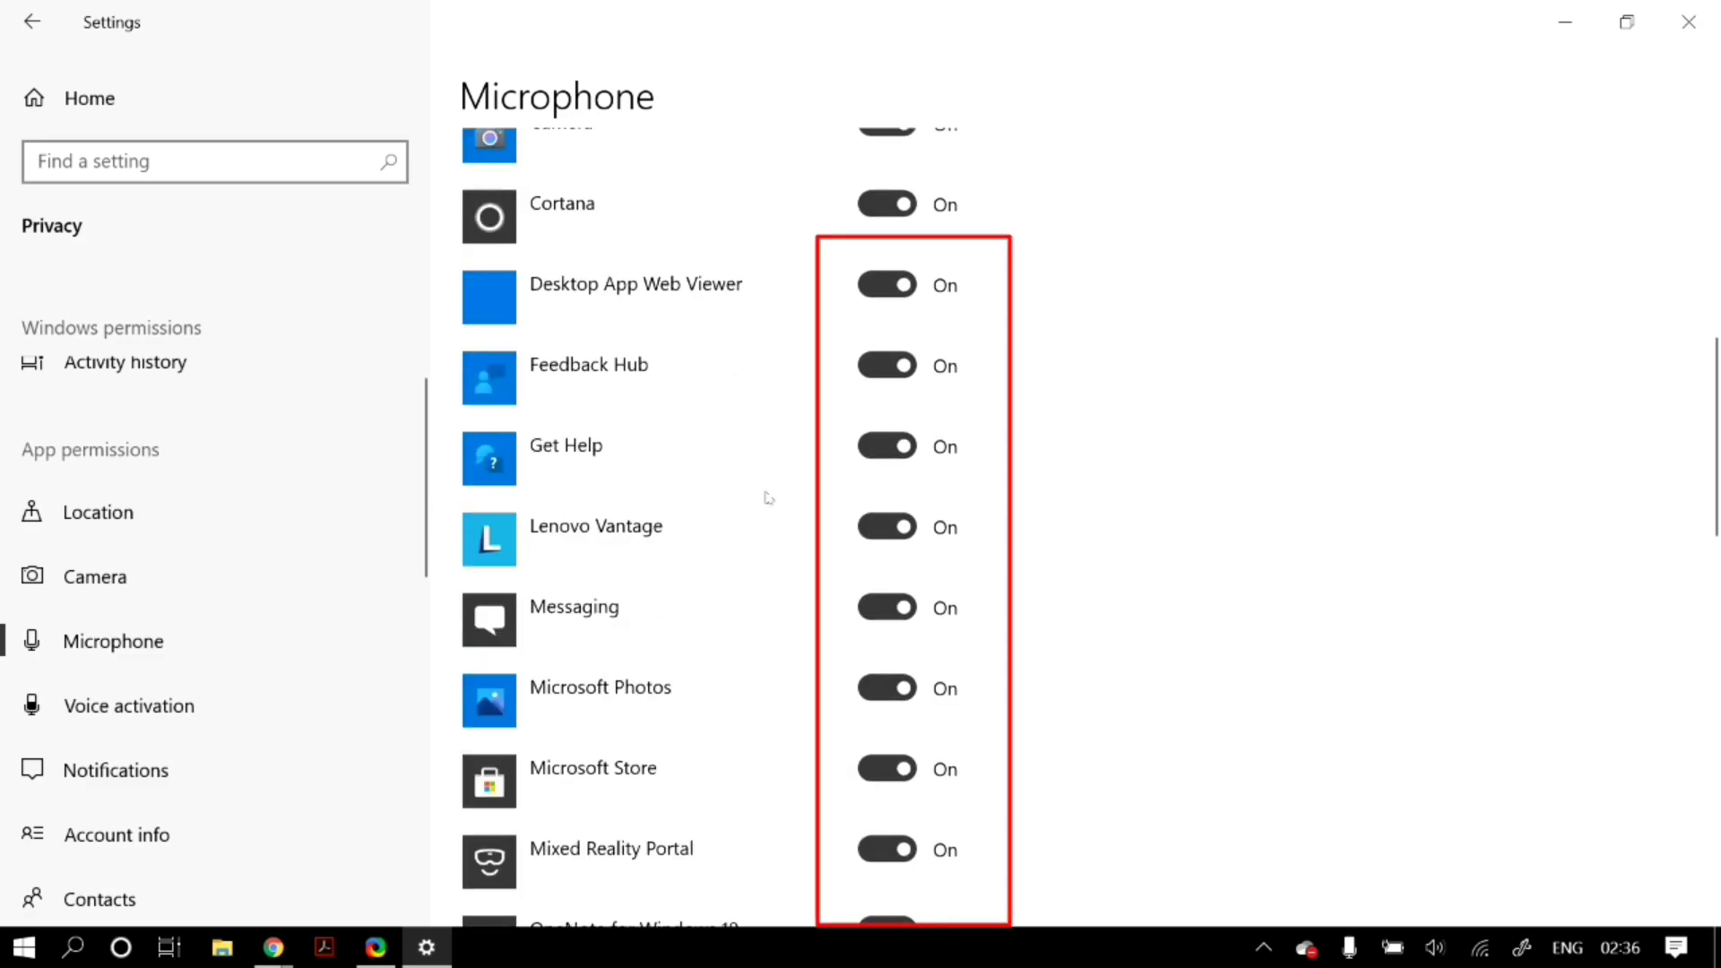
scroll(768, 499, "down", 7)
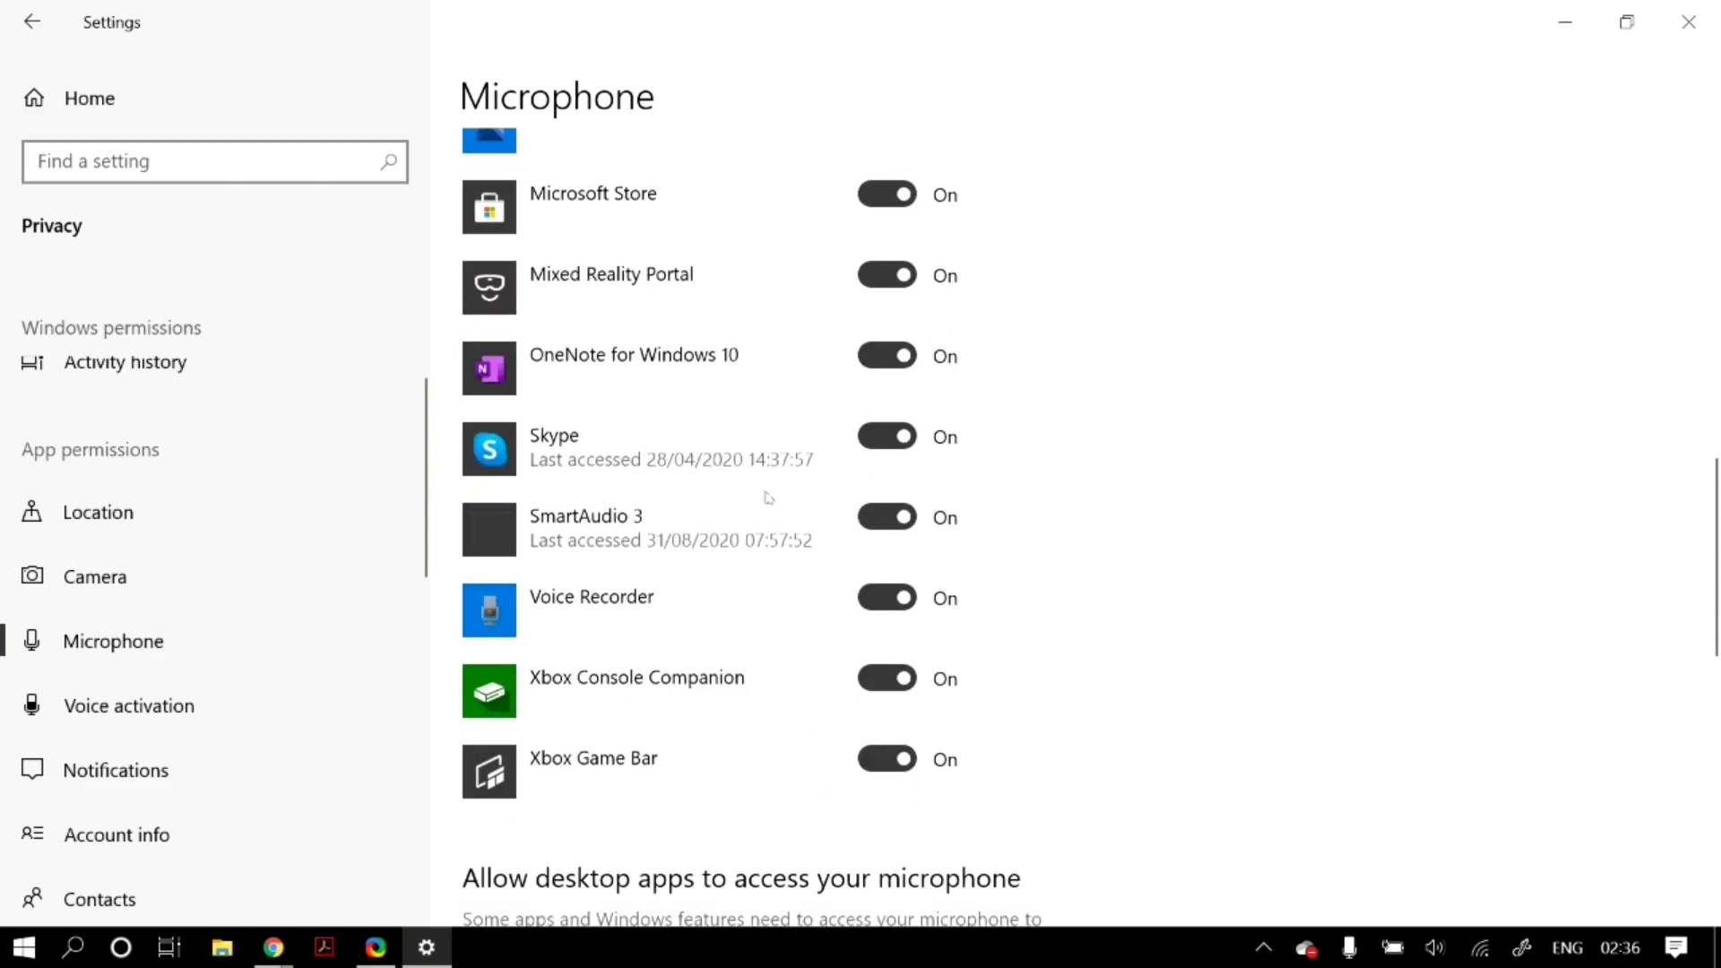
scroll(768, 498, "down", 6)
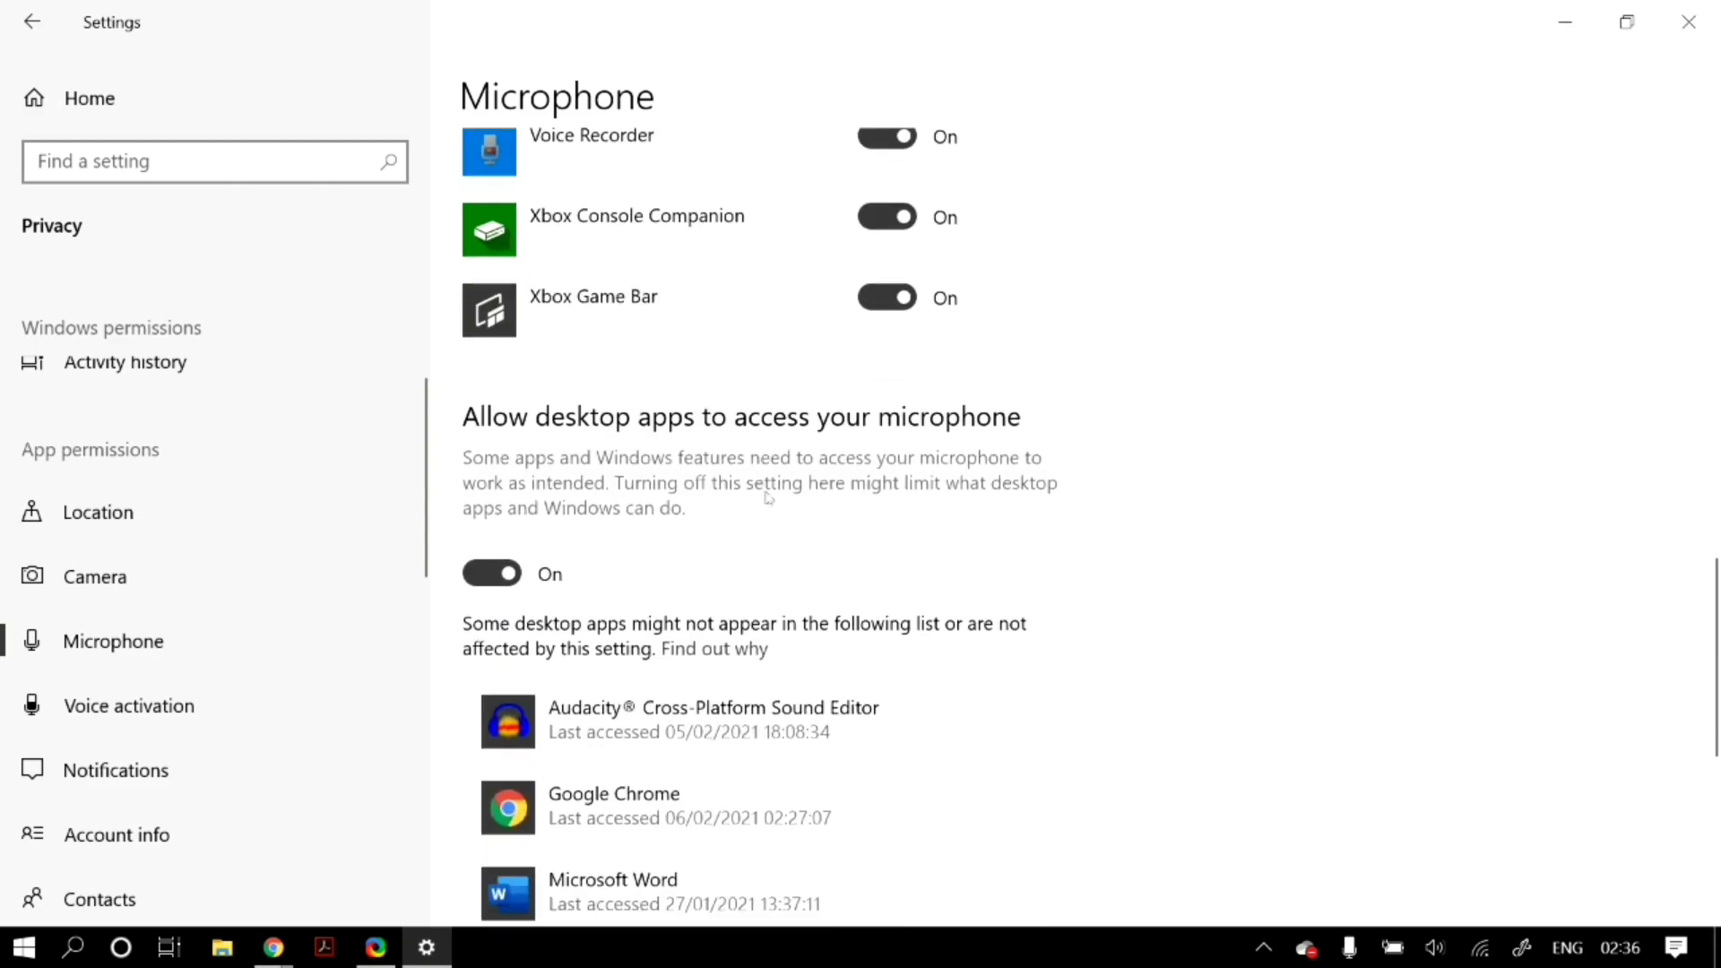
scroll(768, 498, "down", 5)
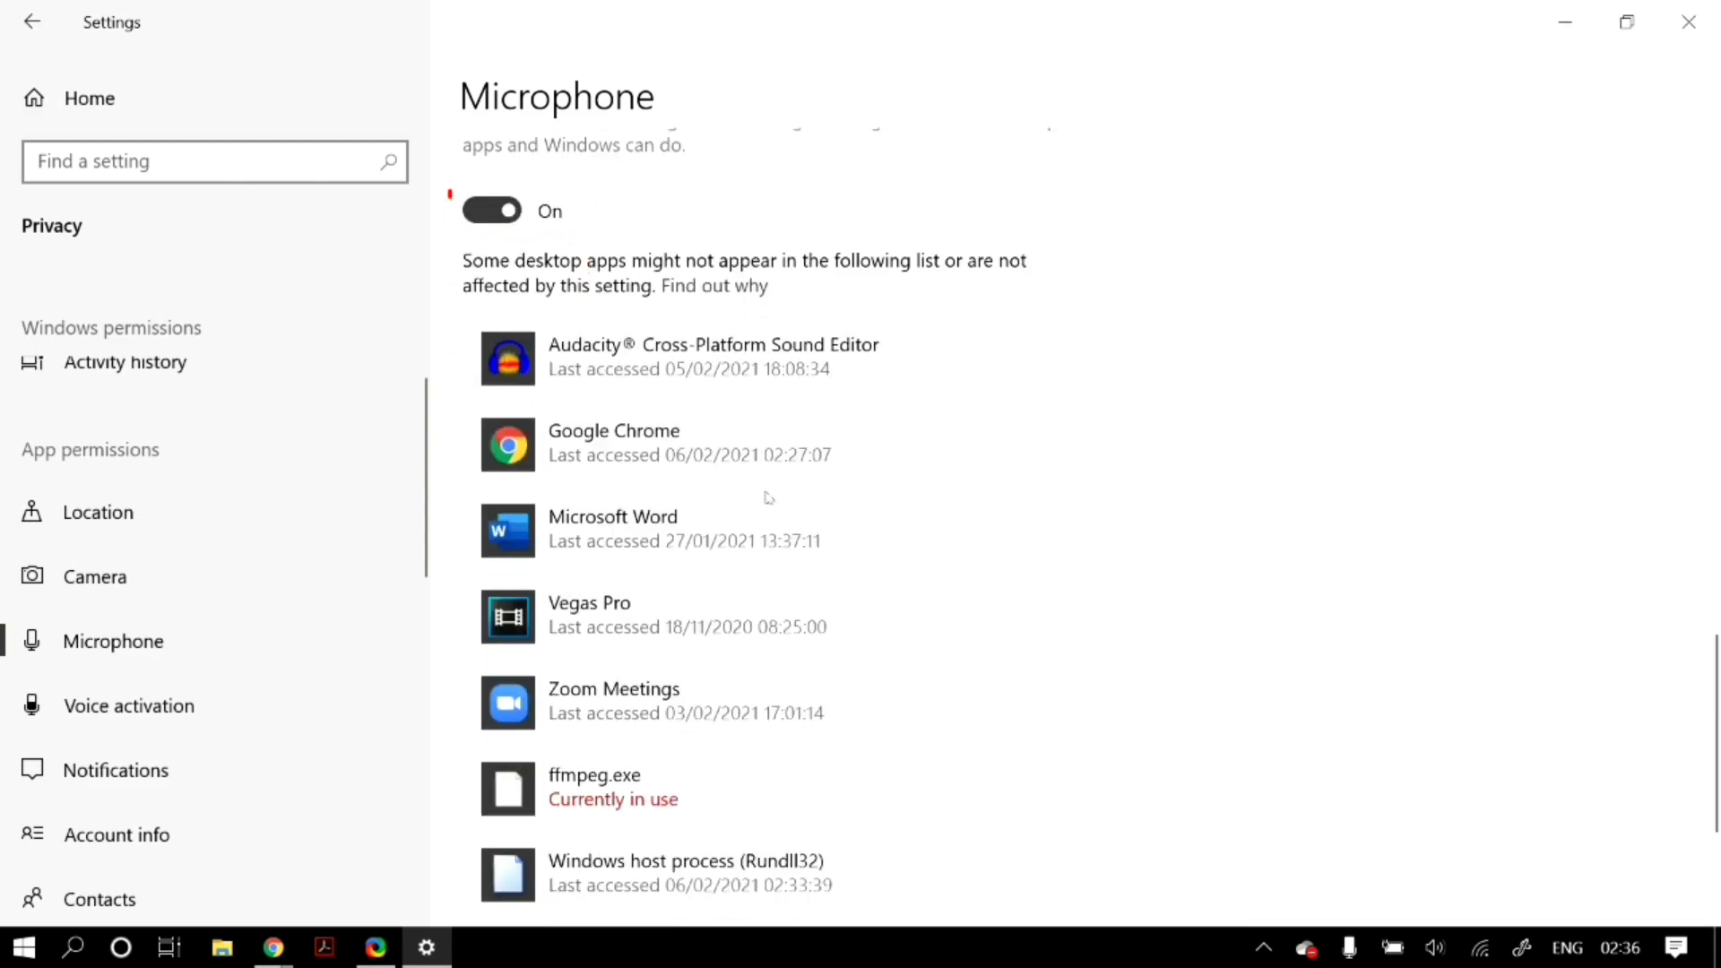
scroll(769, 499, "down", 5)
scroll(769, 498, "up", 8)
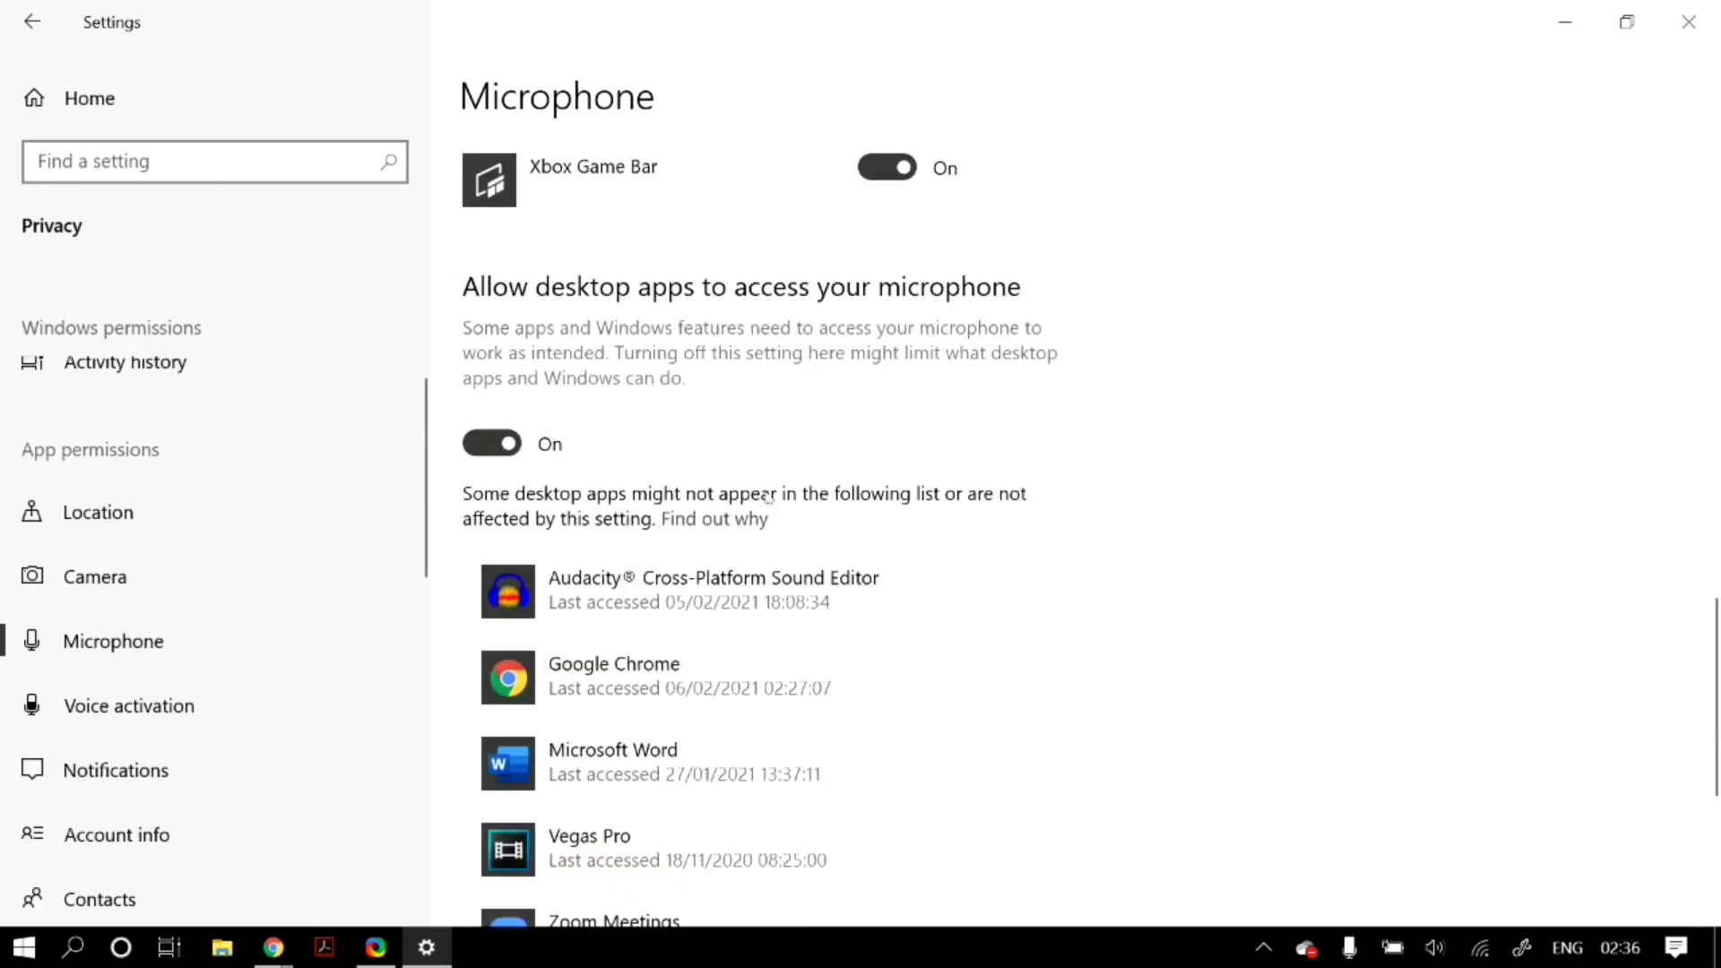
scroll(768, 498, "up", 15)
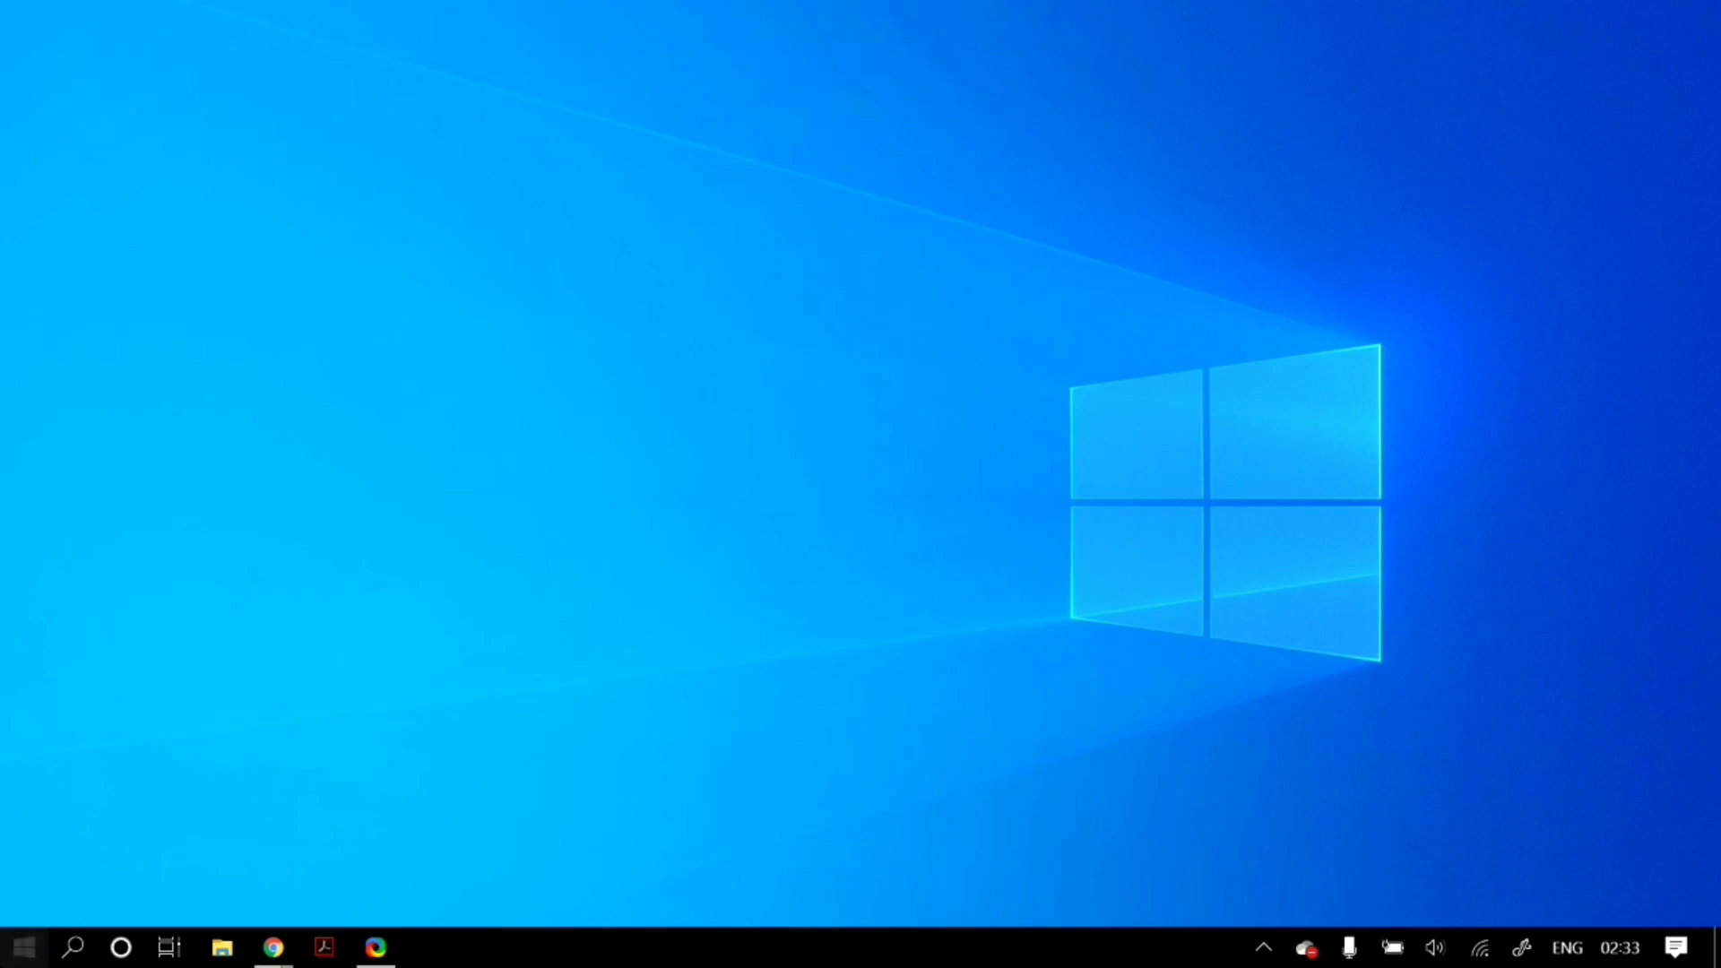
Search Start for 'coma' and bring up Command Prompt's Run as administrator option
left_click(25, 948)
type("co")
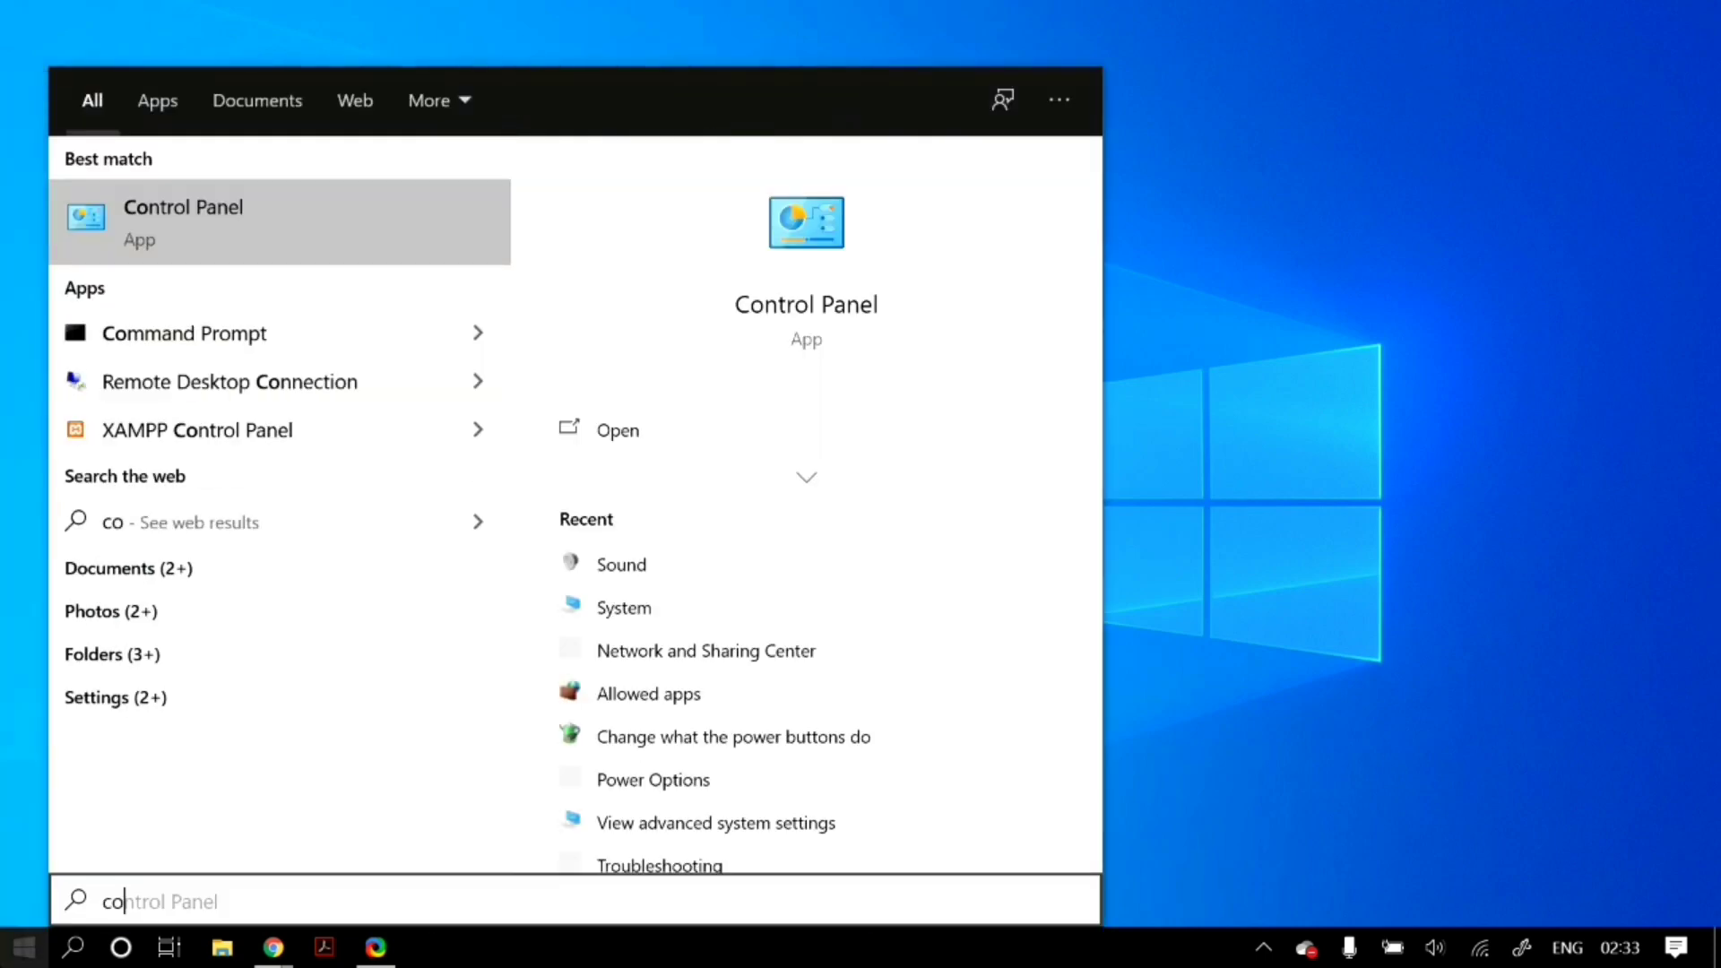
type("ma")
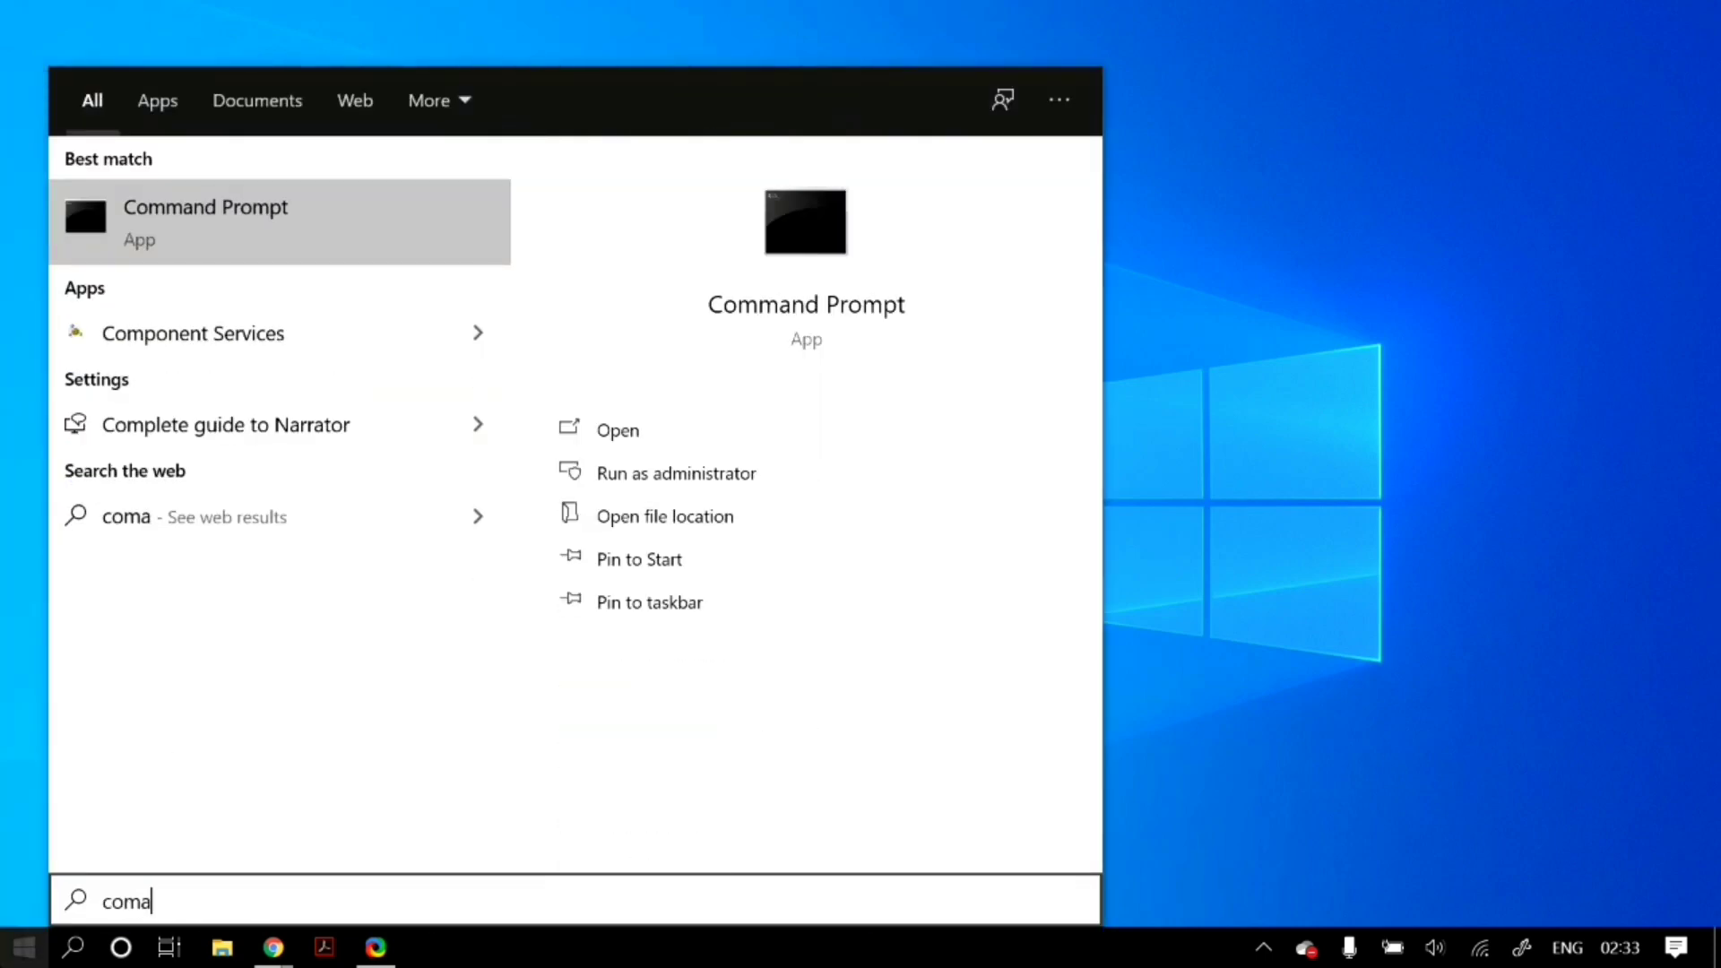
right_click(128, 246)
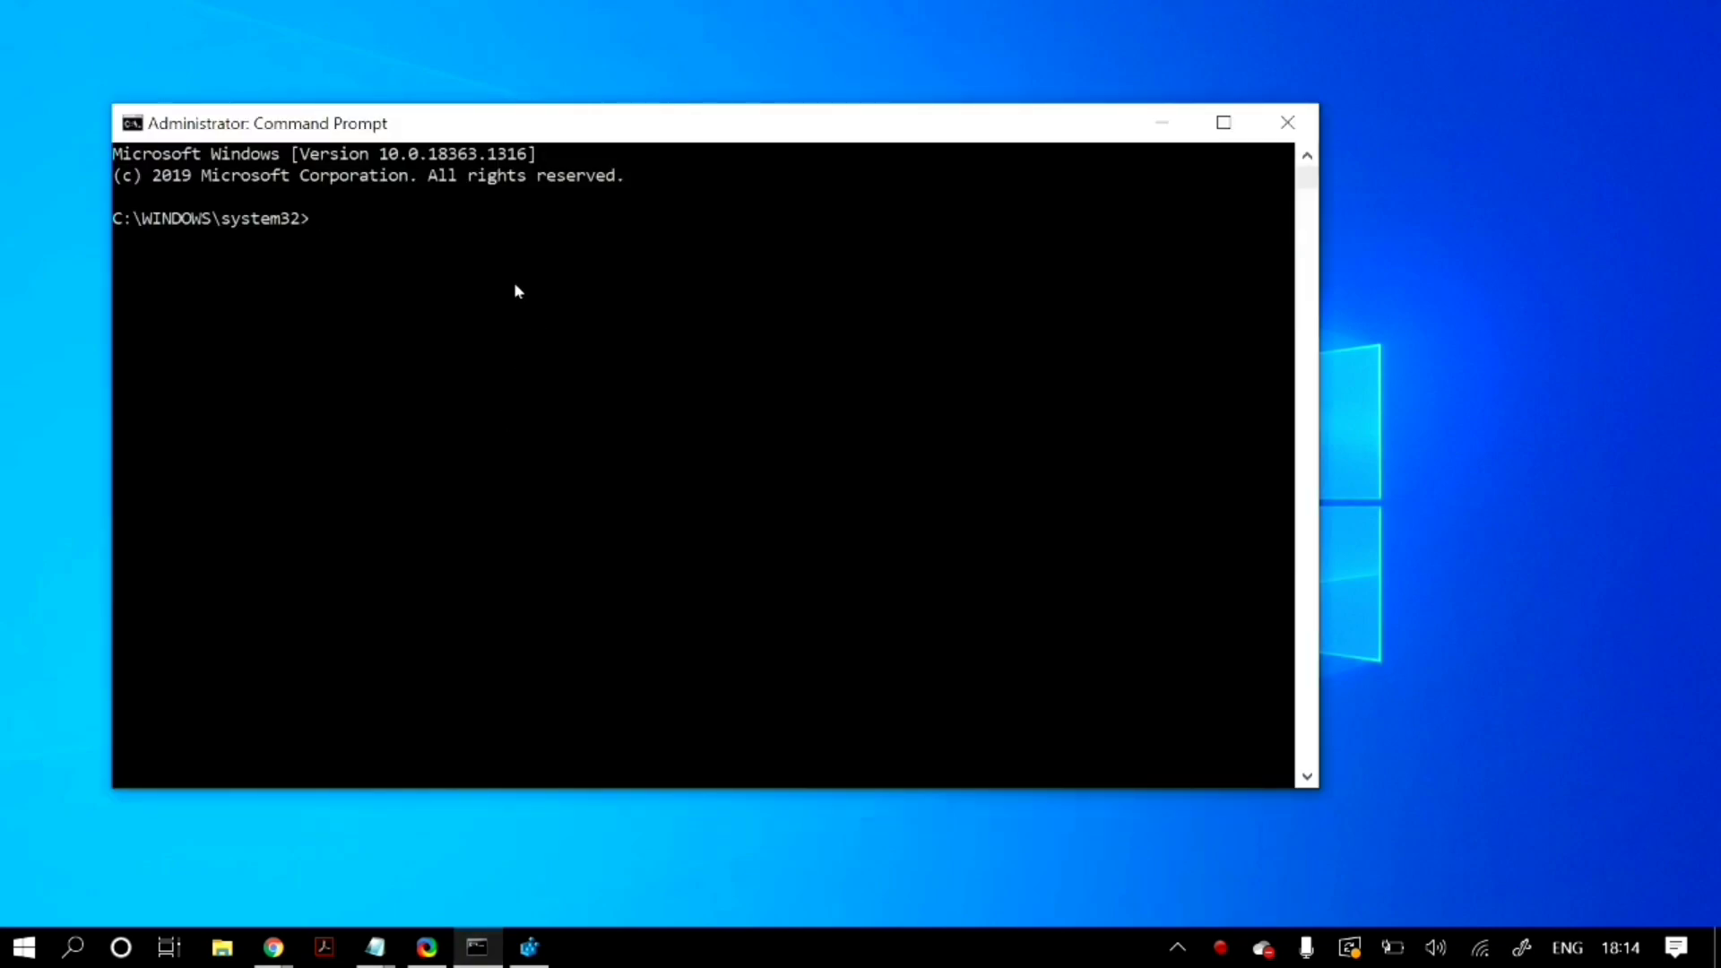
Run dism /online /cleanup-image /checkhealth, then the same command with /scanhealth
type("dism /online /cleanup-image /checkhealth")
key("Return")
key("Up")
key("BackSpace")
key("BackSpace")
key("BackSpace")
key("BackSpace")
key("BackSpace")
key("BackSpace")
key("BackSpace")
key("BackSpace")
key("BackSpace")
key("BackSpace")
key("BackSpace")
type("scanhealth")
key("Return")
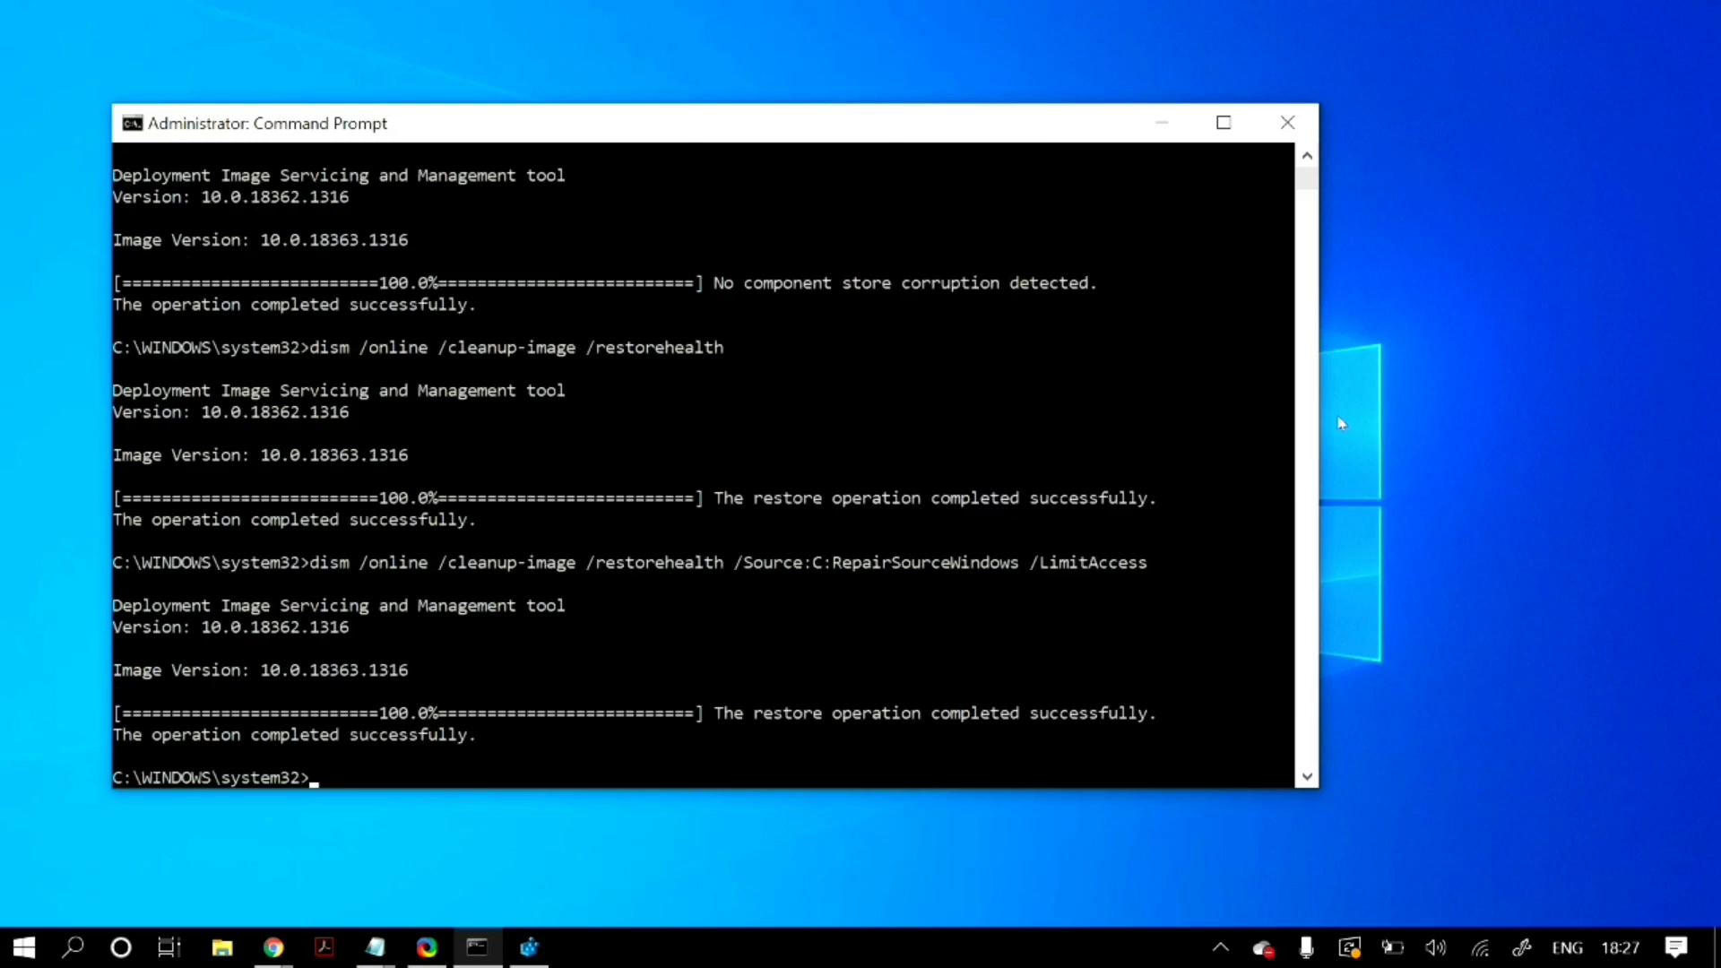
Run sfc /scannow, which finds no integrity violations, and close Command Prompt
type("sfc /scannow")
key("Return")
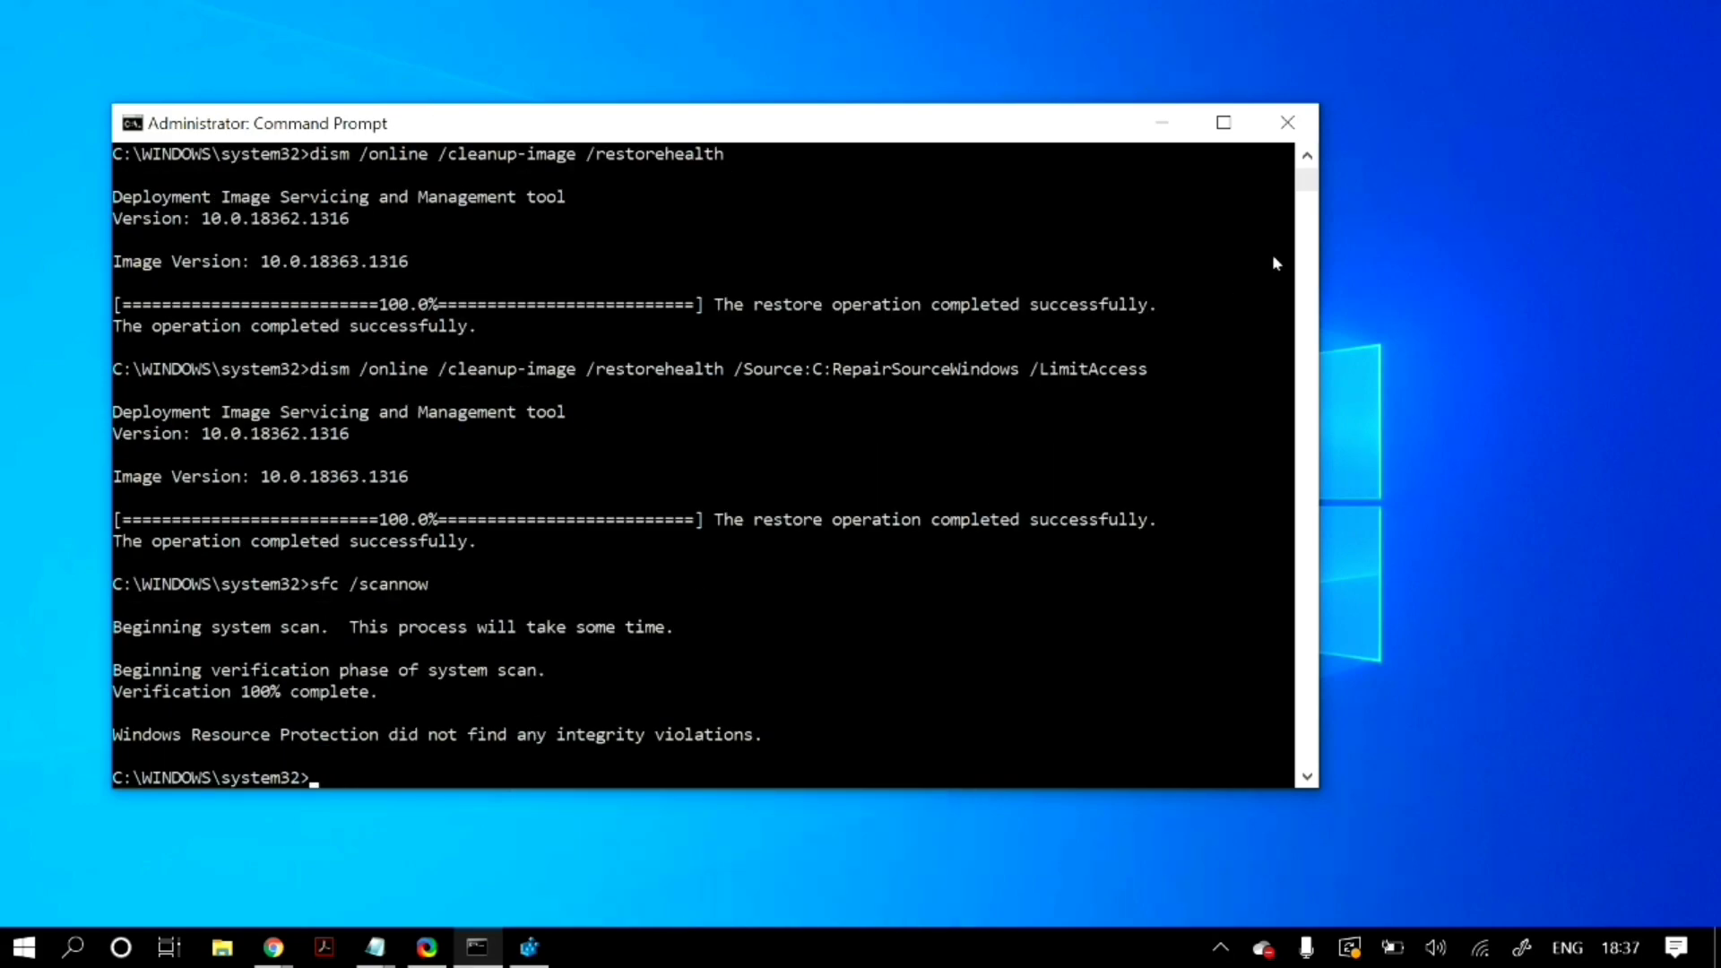
left_click(1287, 123)
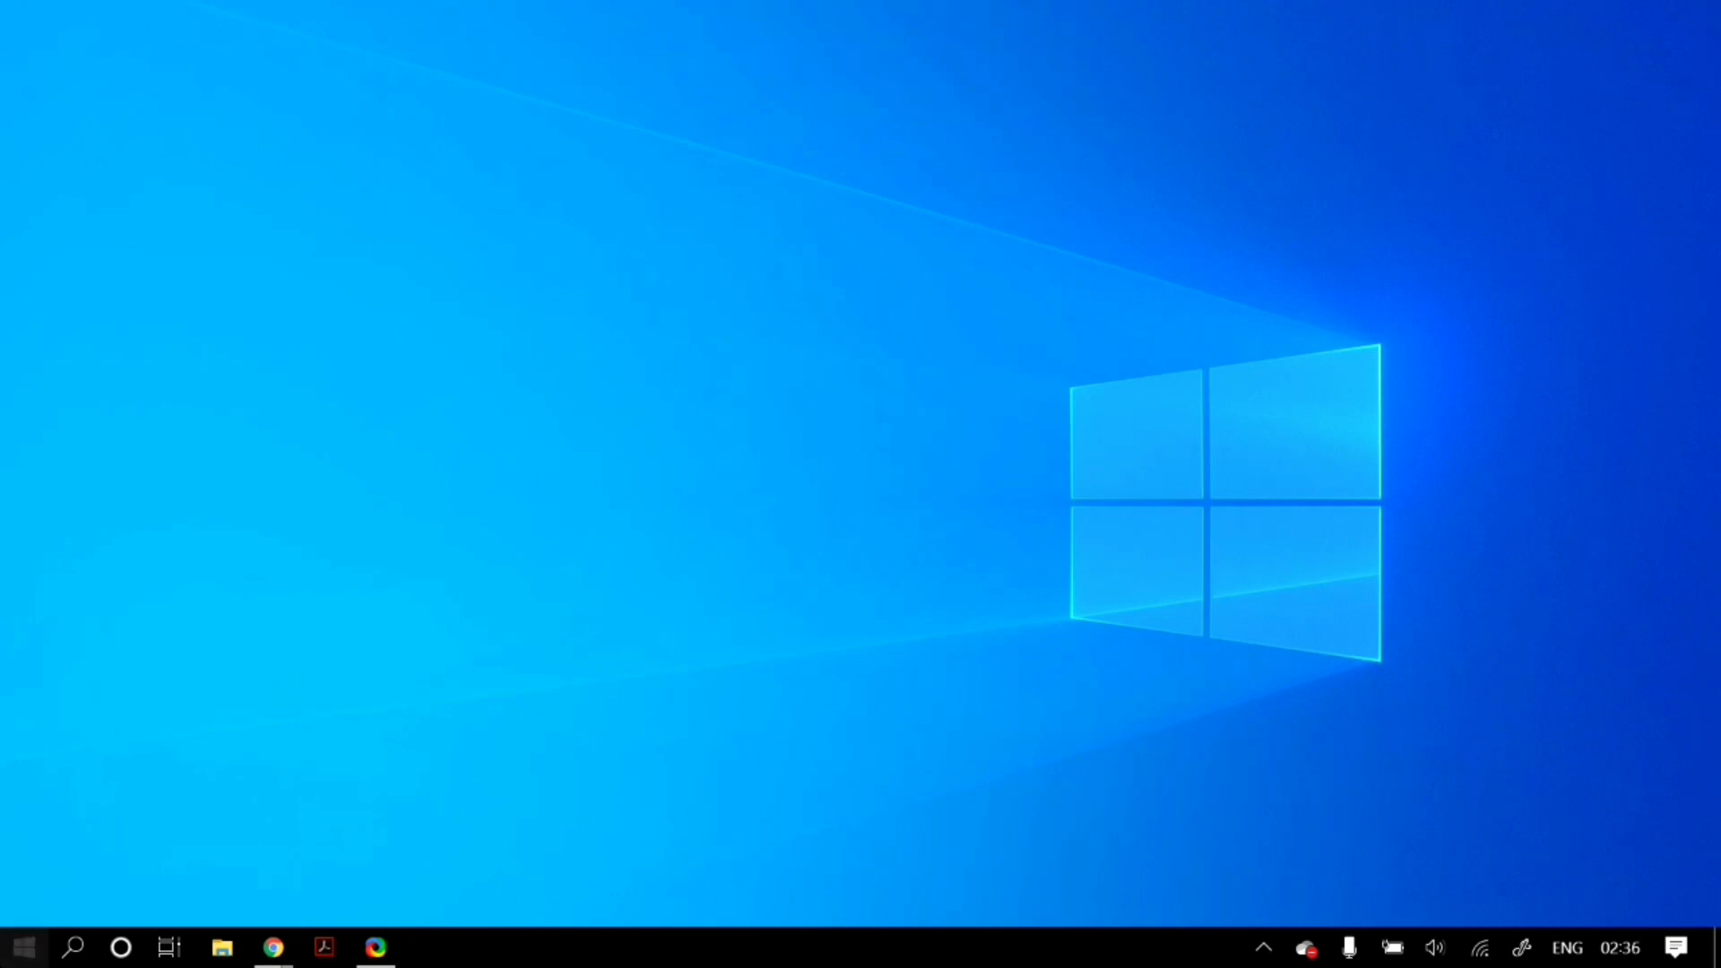
Open Device Manager from a Start search for 'device' and reposition its window
key("super")
type("device")
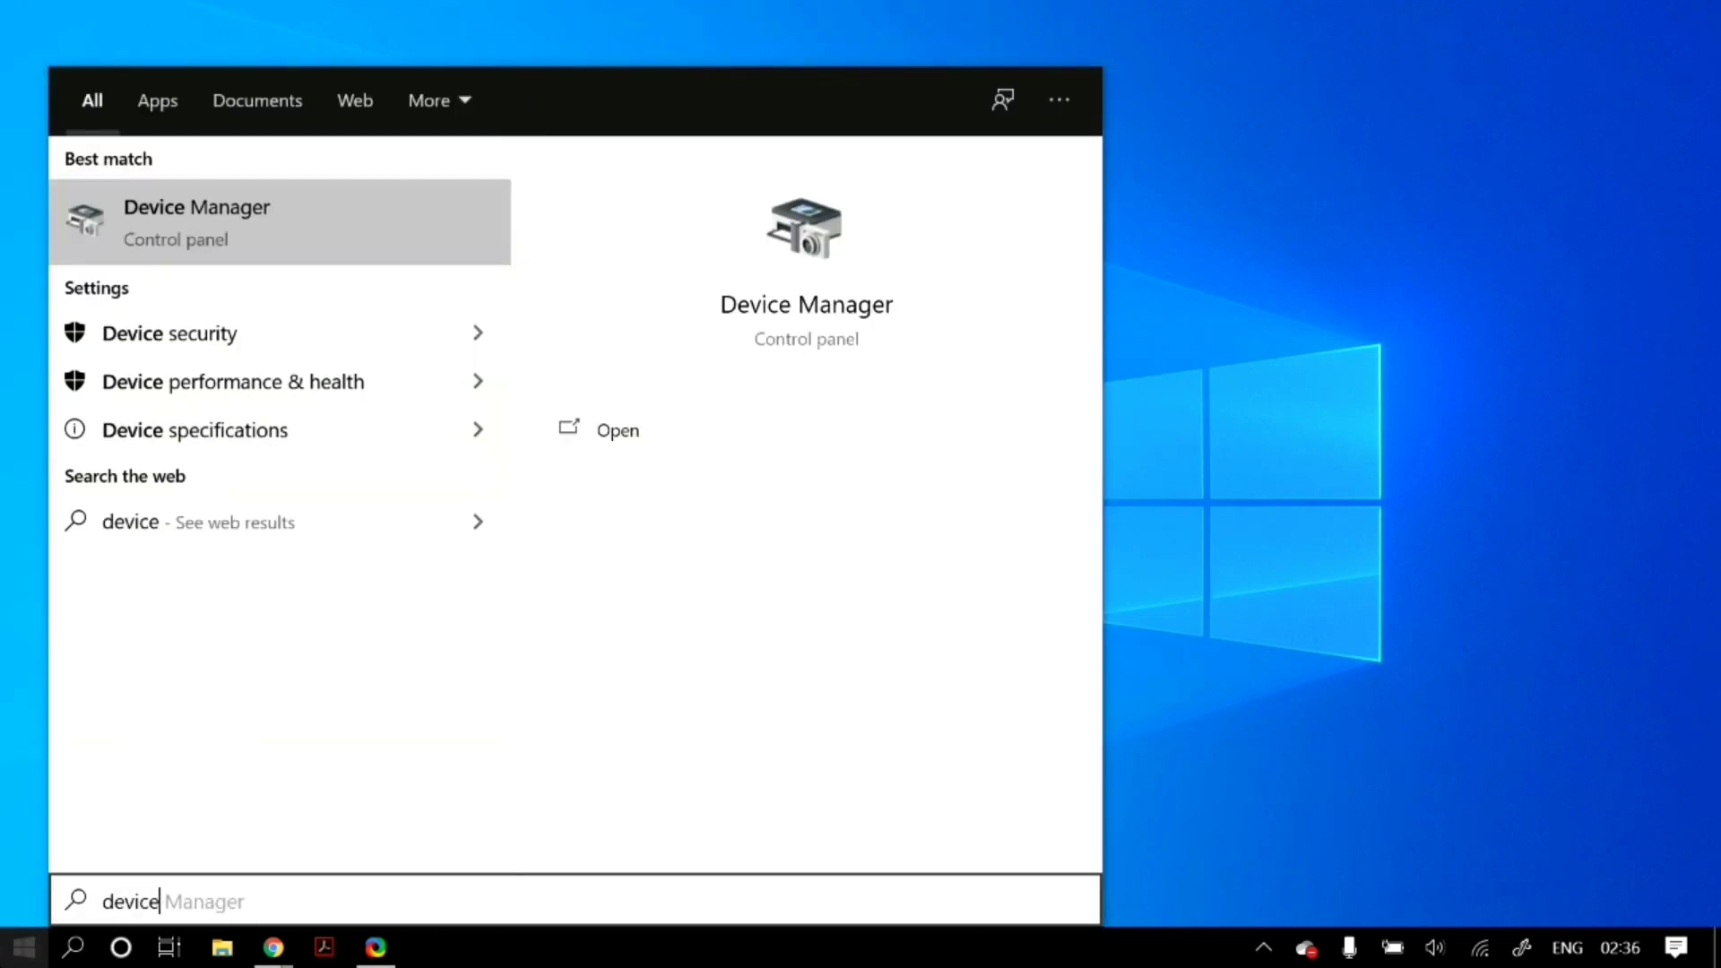
key("Return")
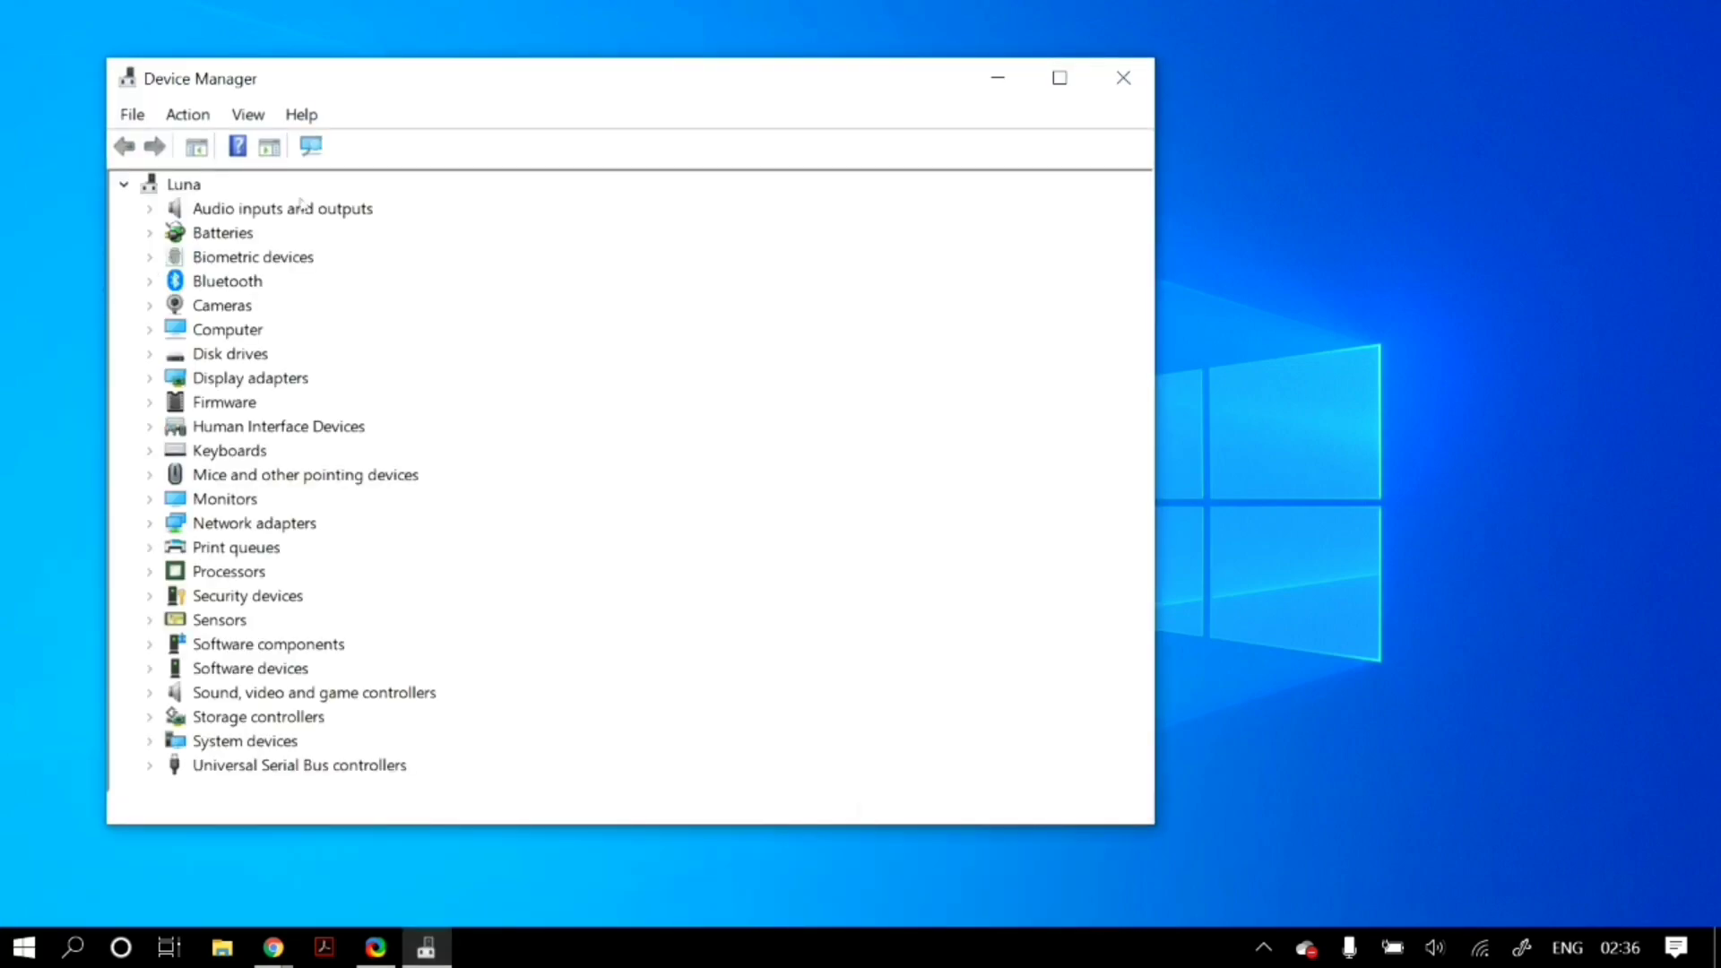
left_click_drag(487, 86, 692, 97)
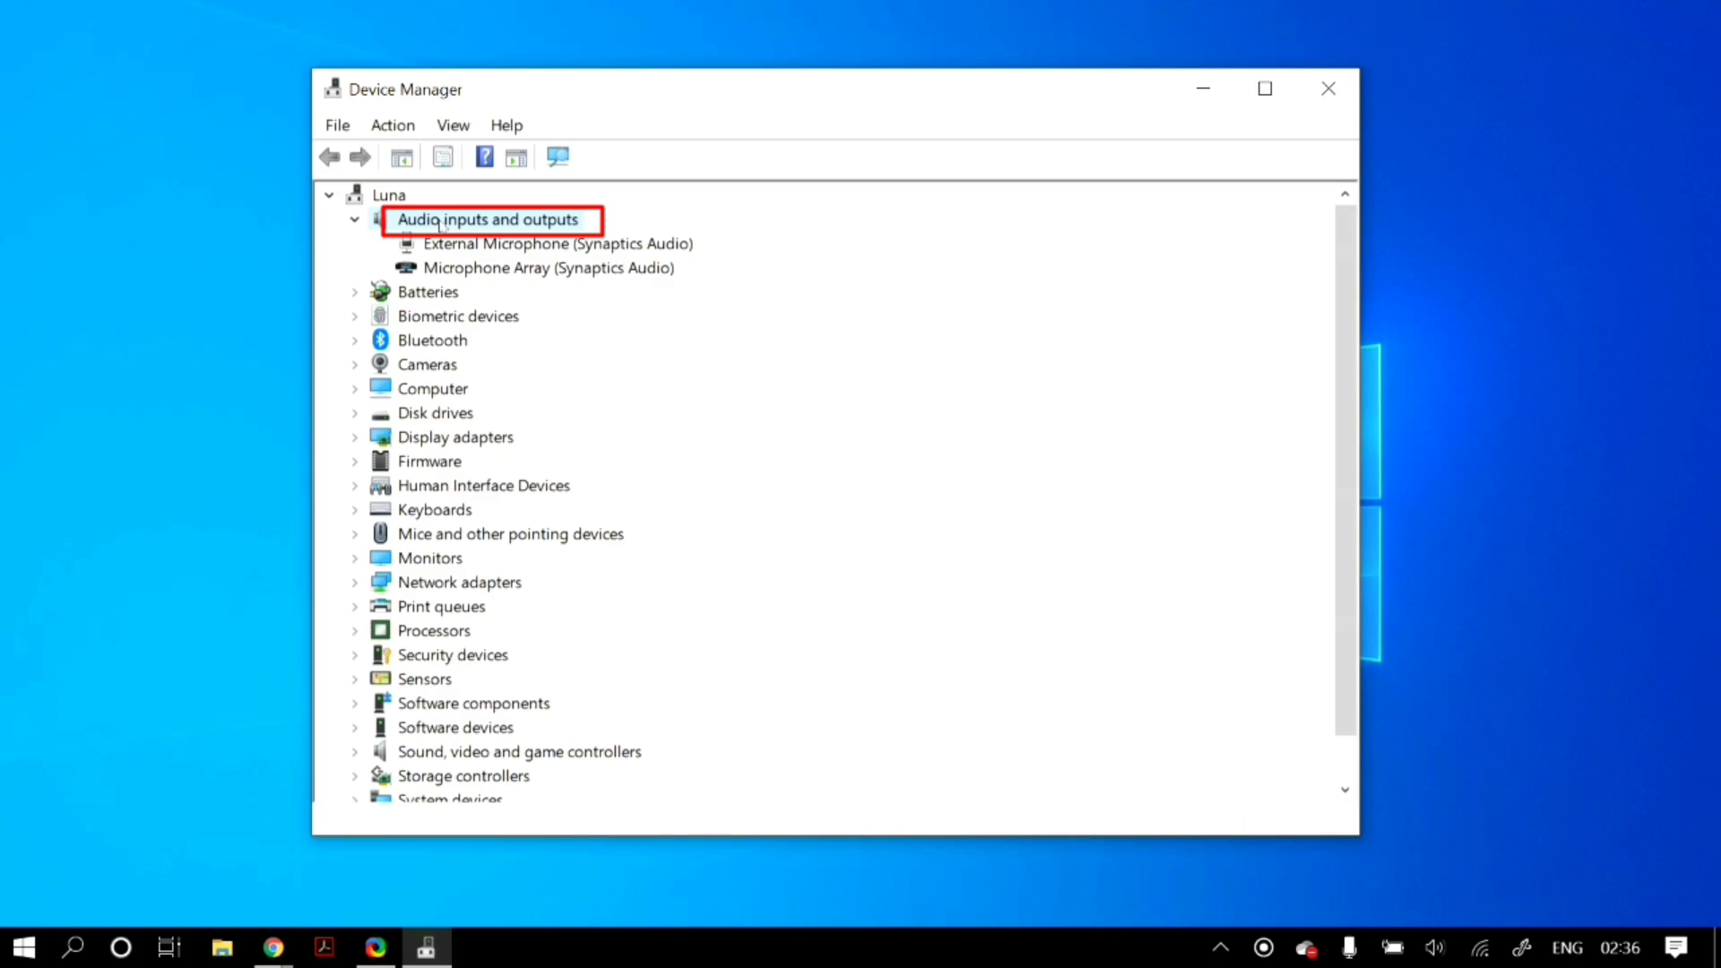
left_click_drag(536, 89, 442, 81)
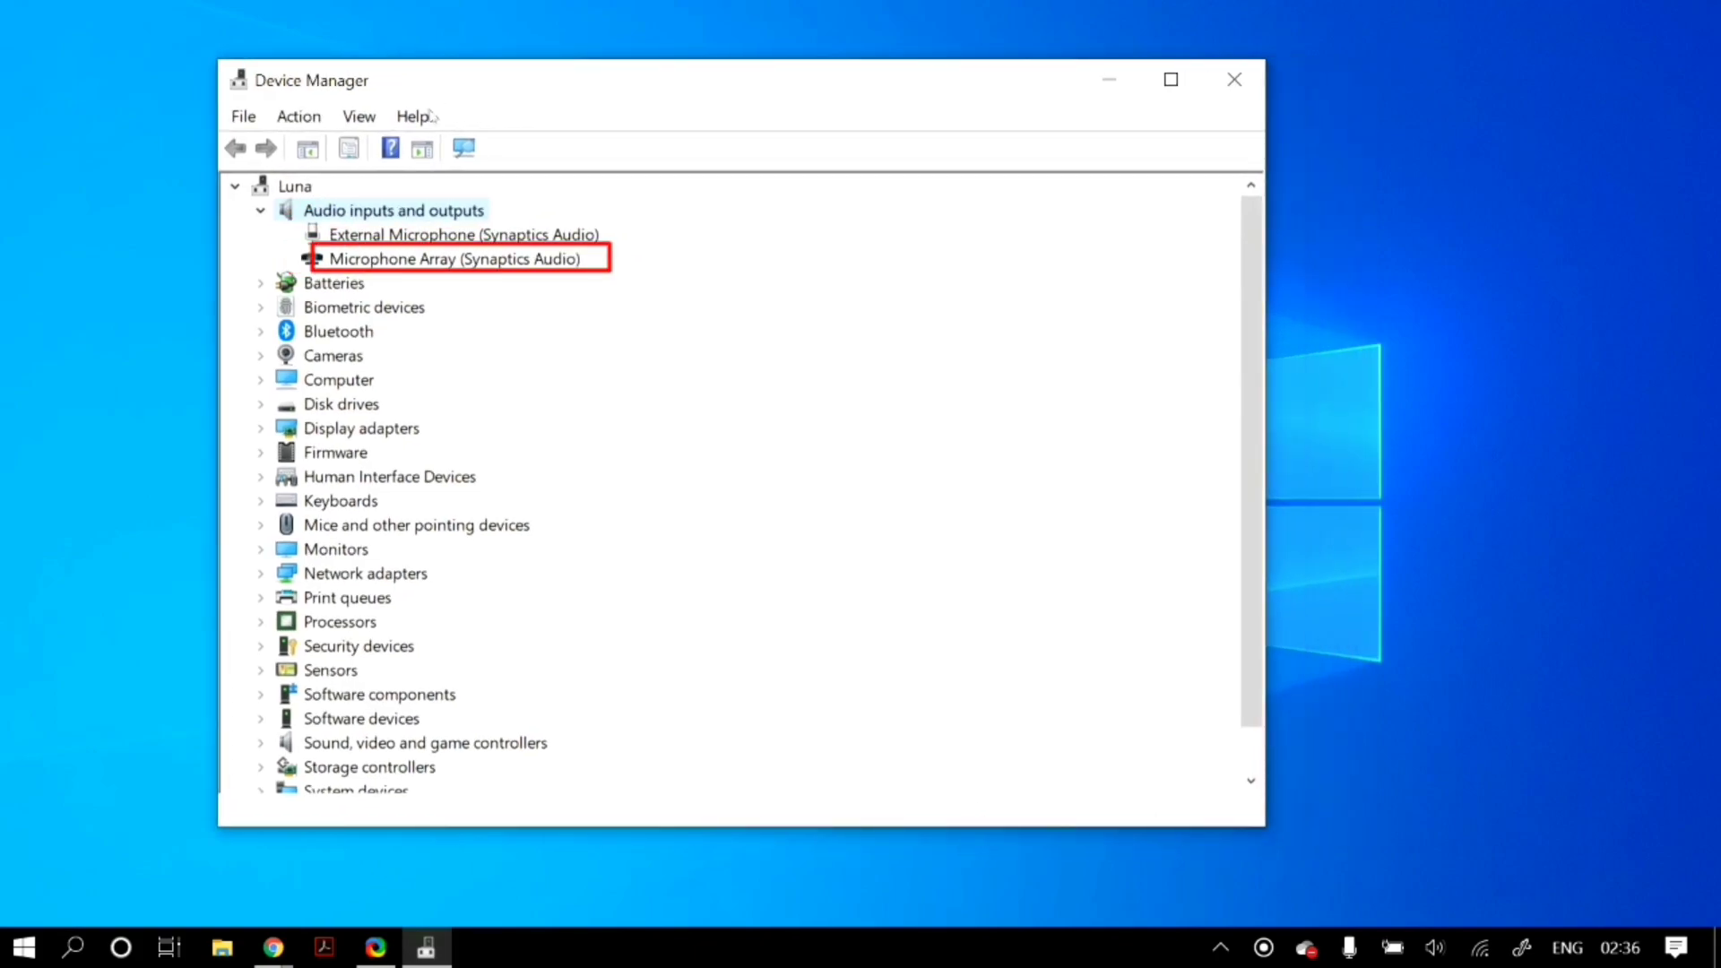
Disable Microphone Array (Synaptics Audio), confirm with Yes, then enable it again
left_click(406, 259)
right_click(442, 260)
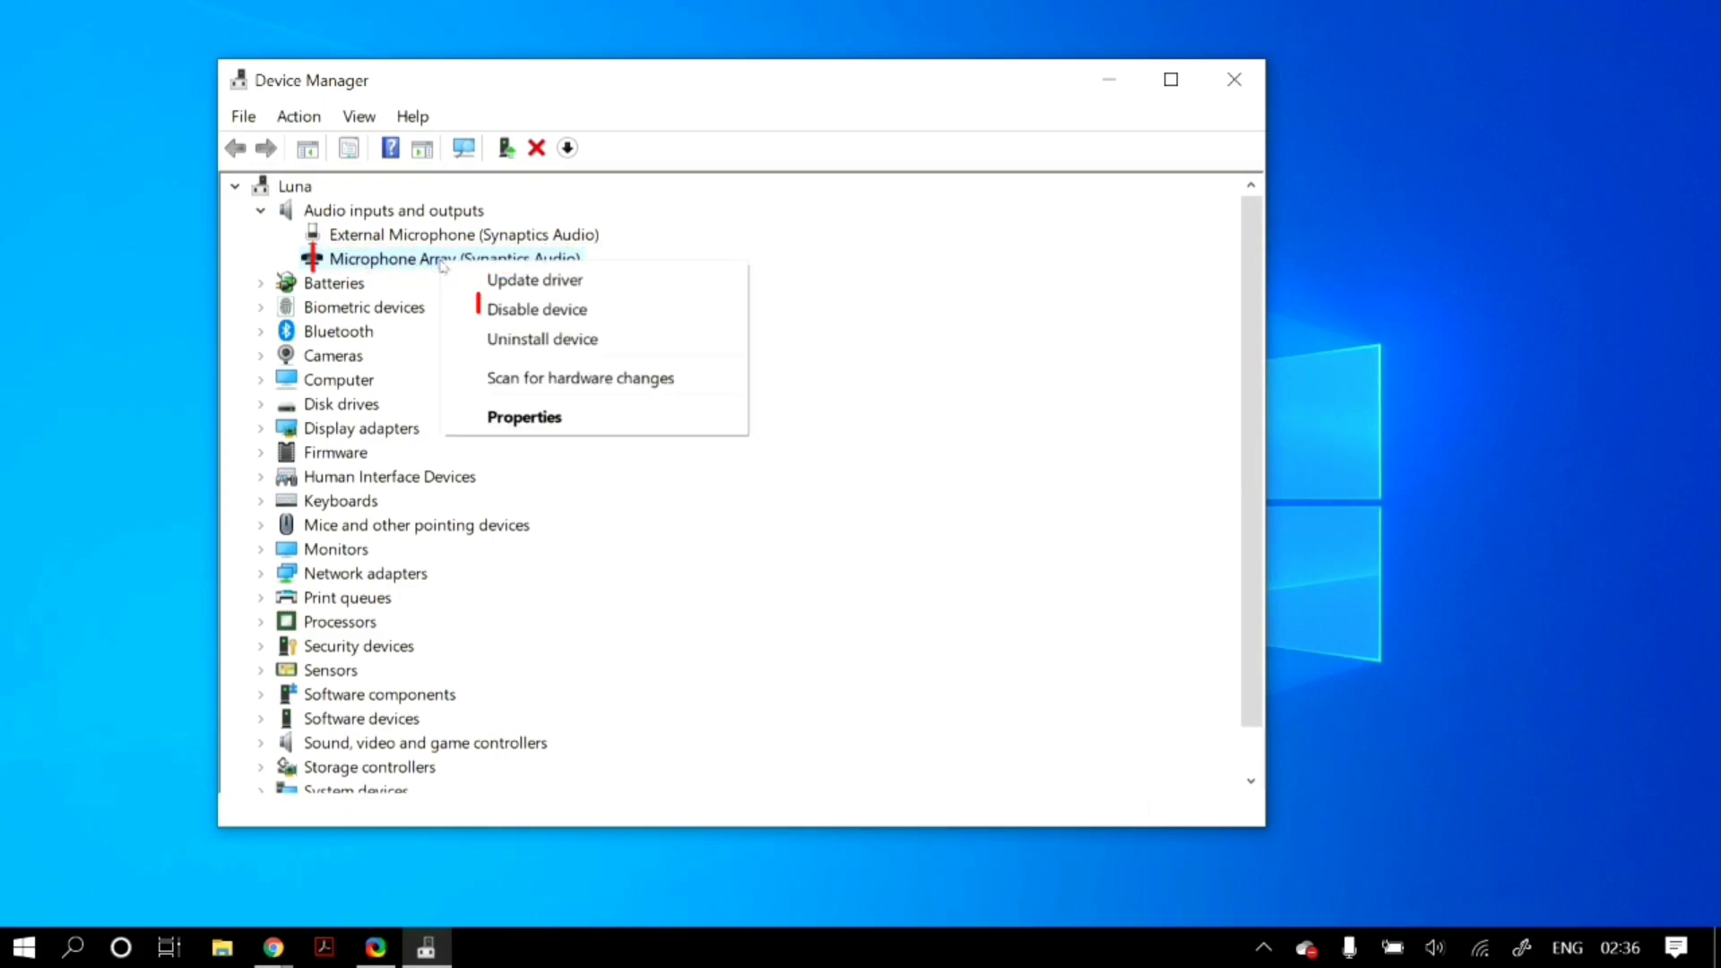
left_click(497, 310)
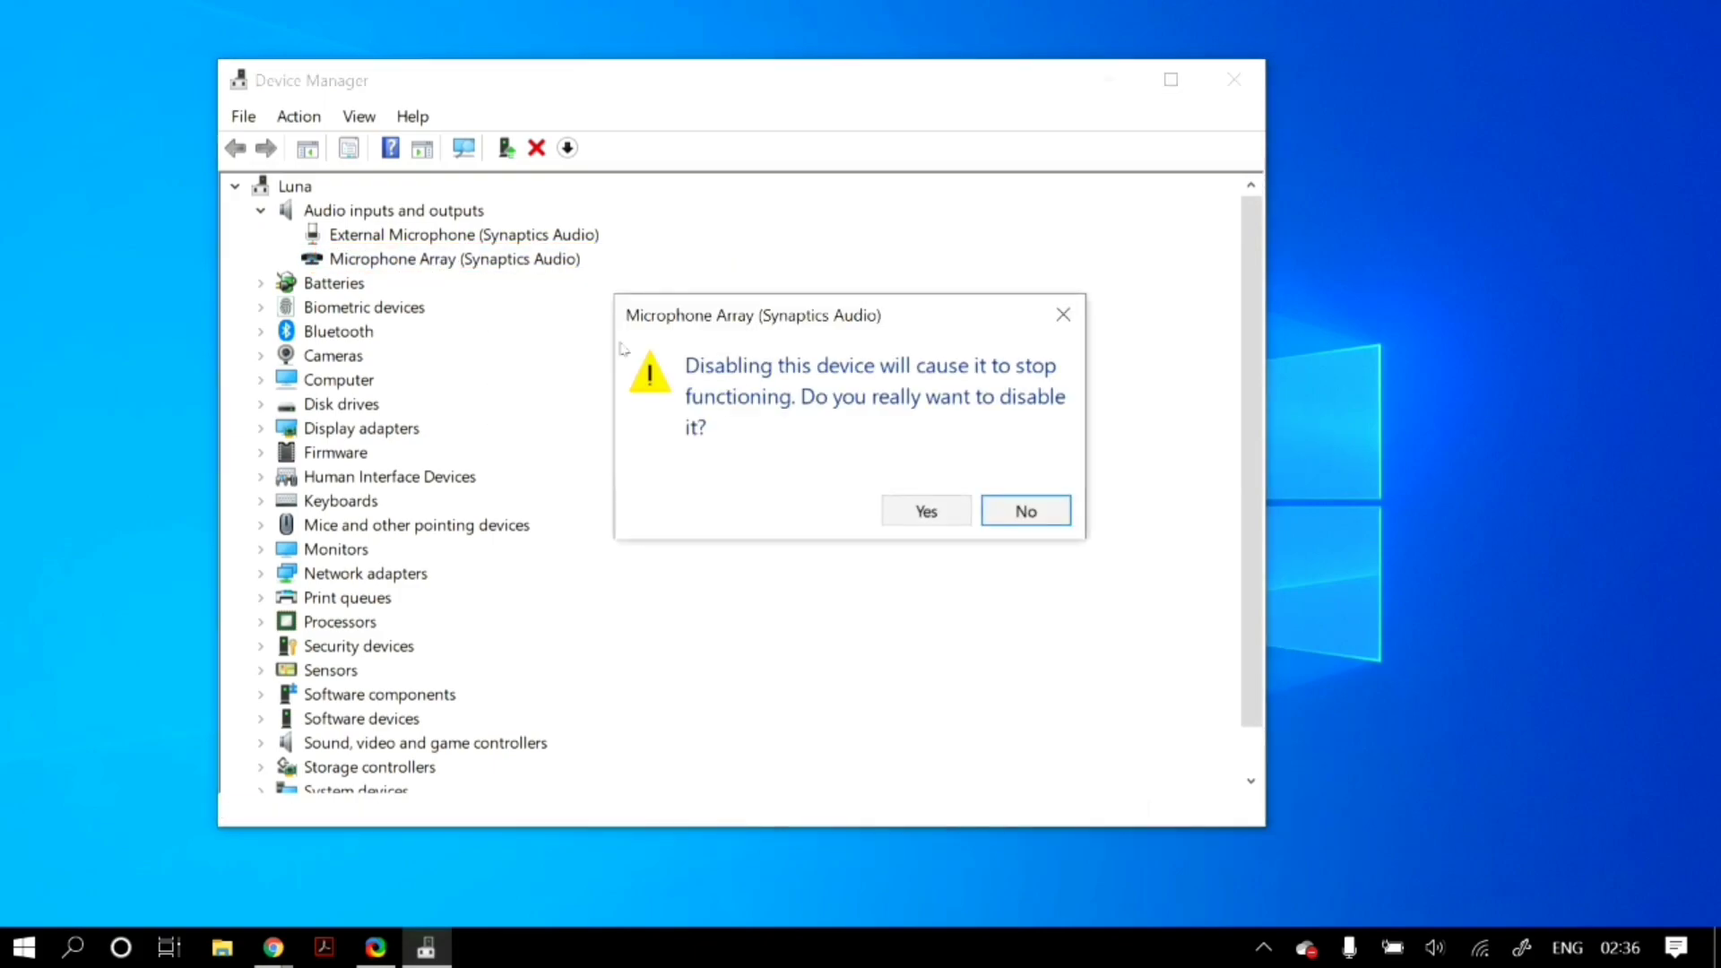
left_click(926, 511)
right_click(494, 263)
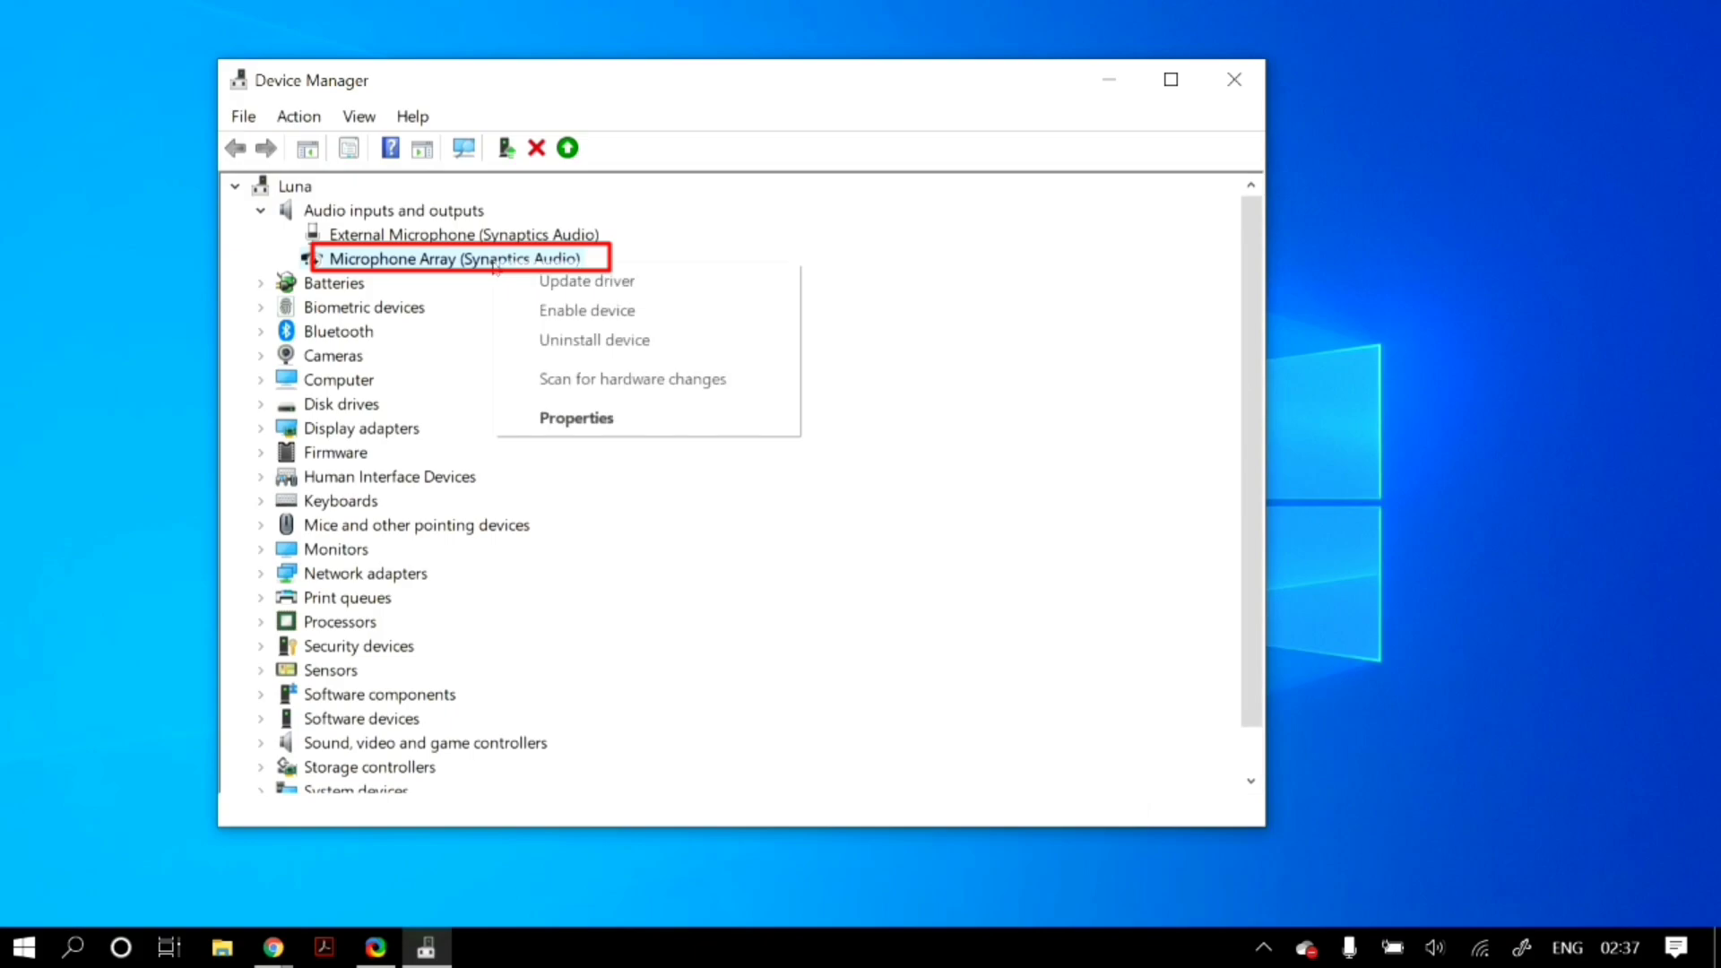
left_click(557, 313)
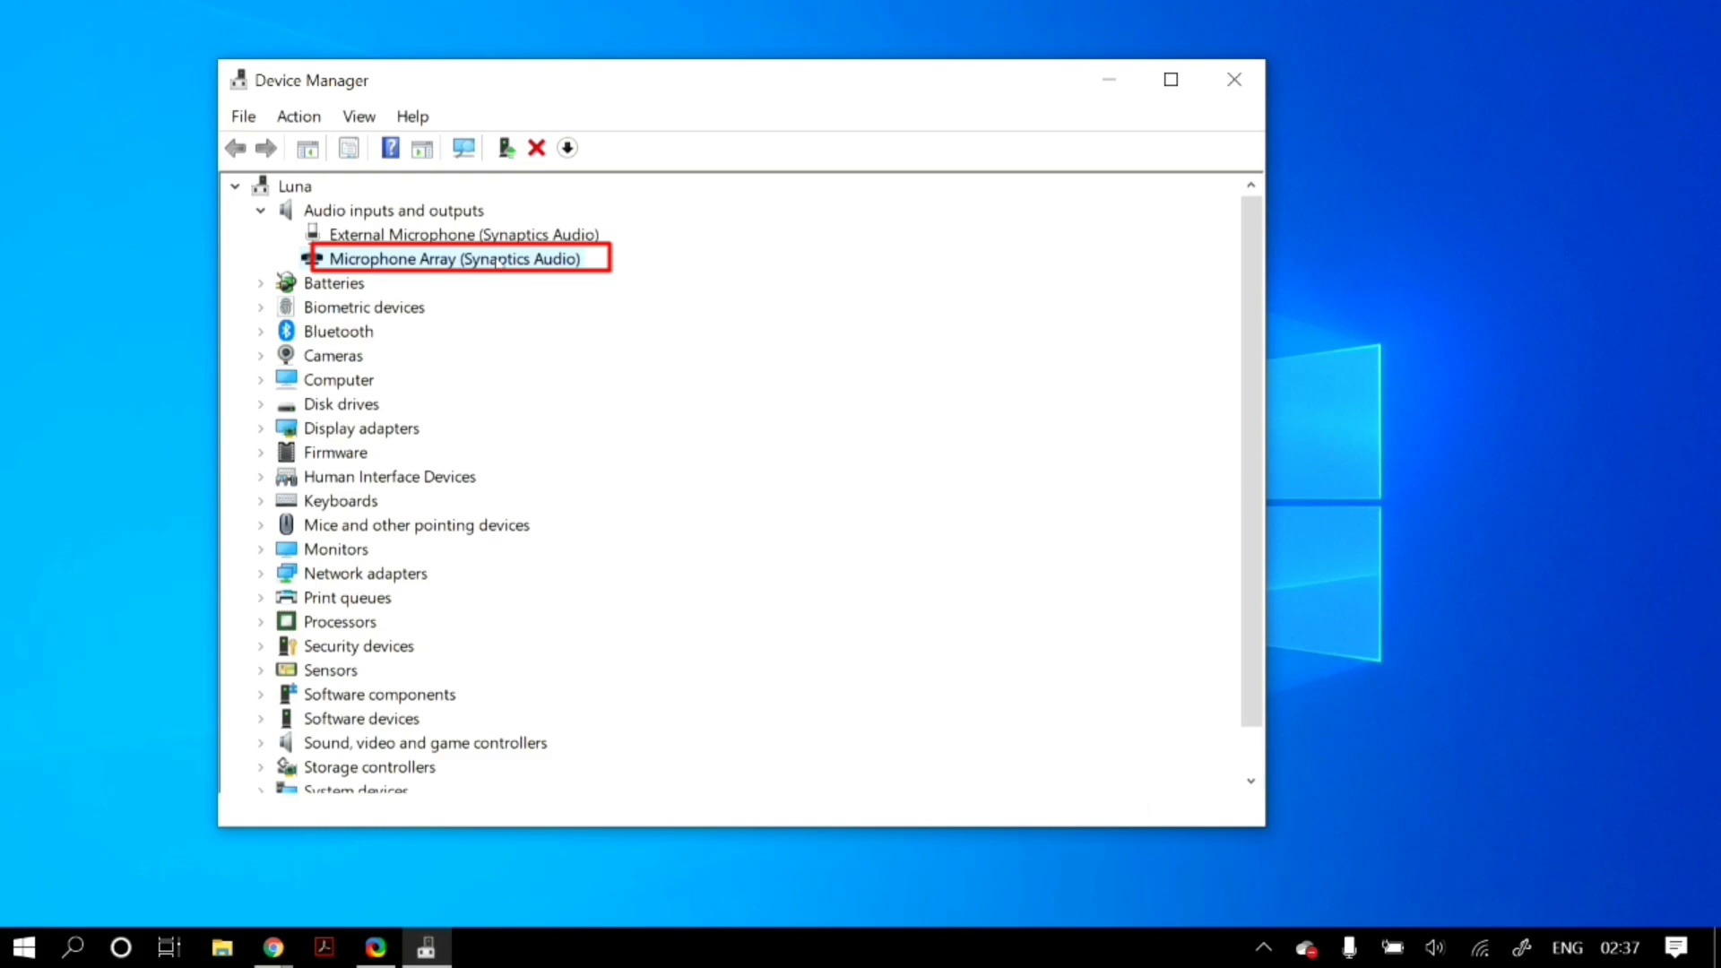
right_click(496, 262)
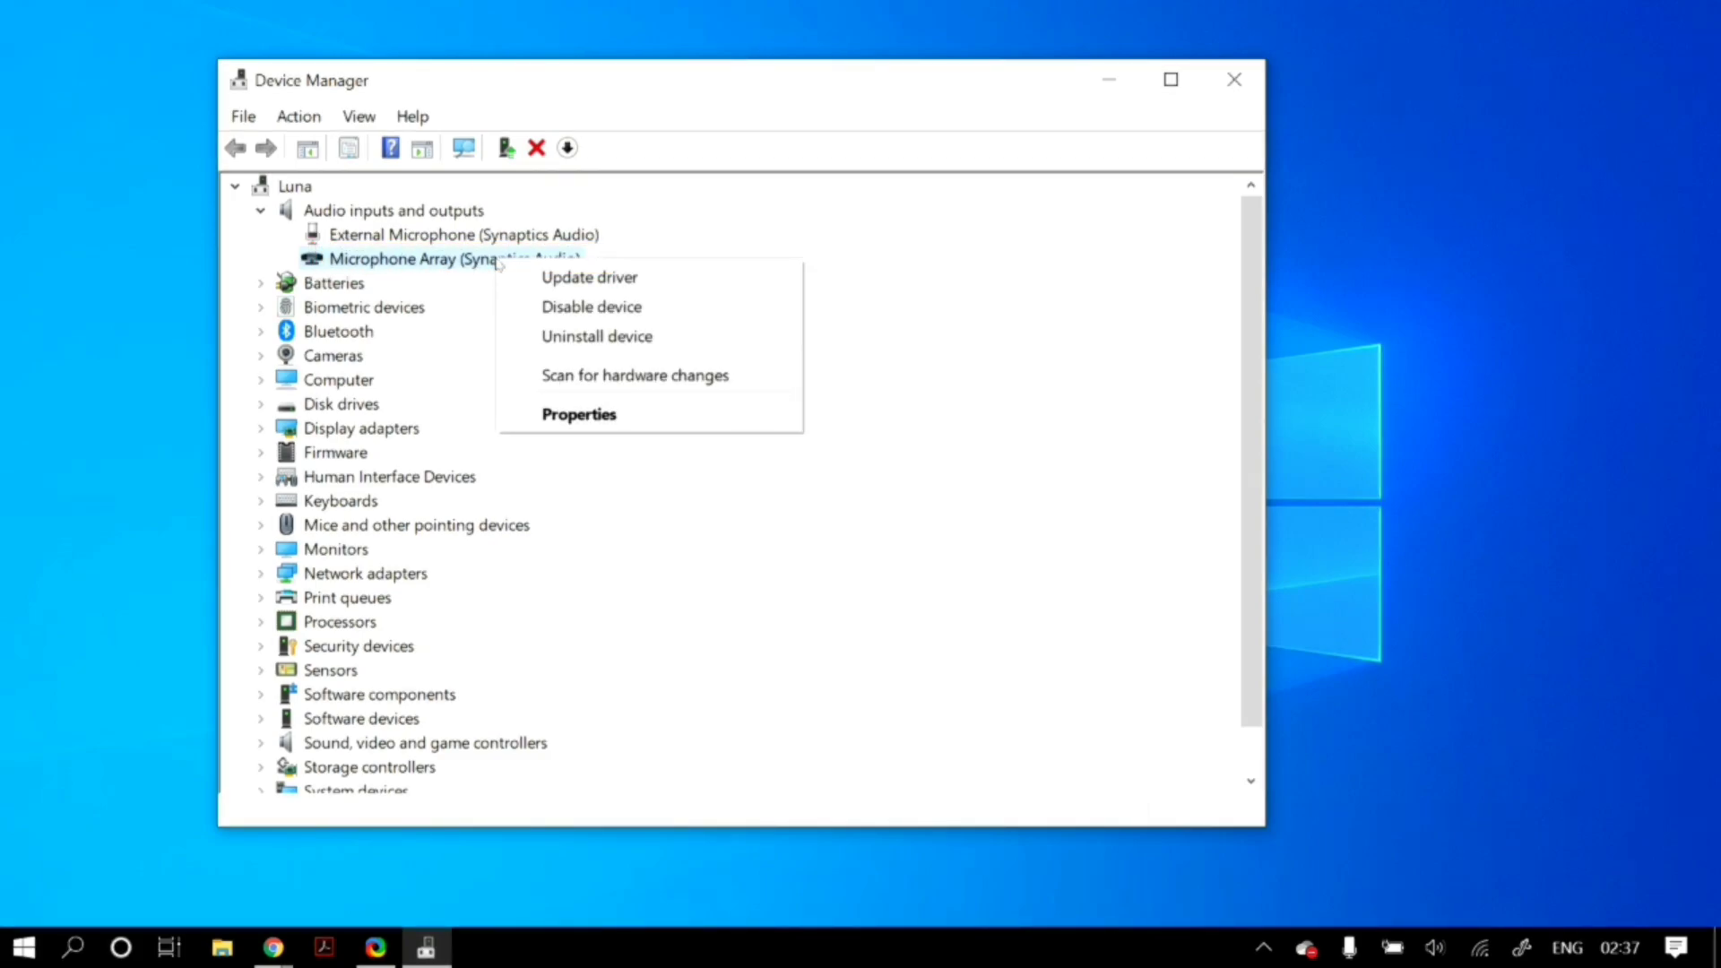
Uninstall Microphone Array, then scan for hardware changes so it reappears
left_click(550, 340)
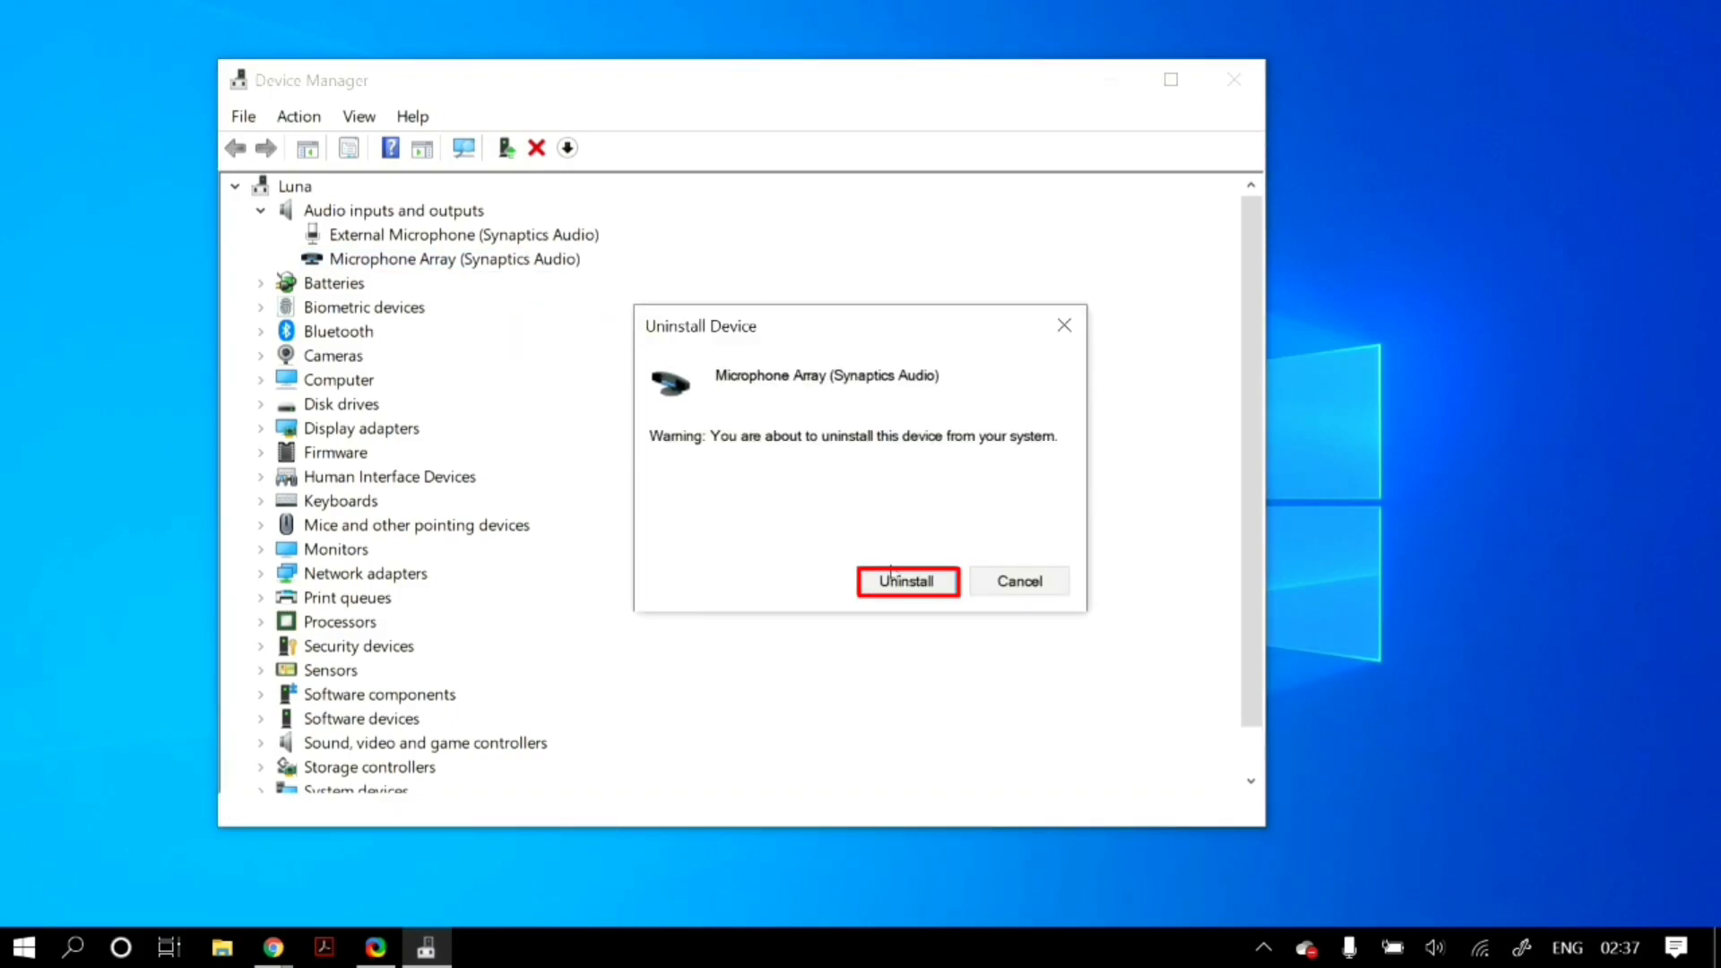
left_click(903, 582)
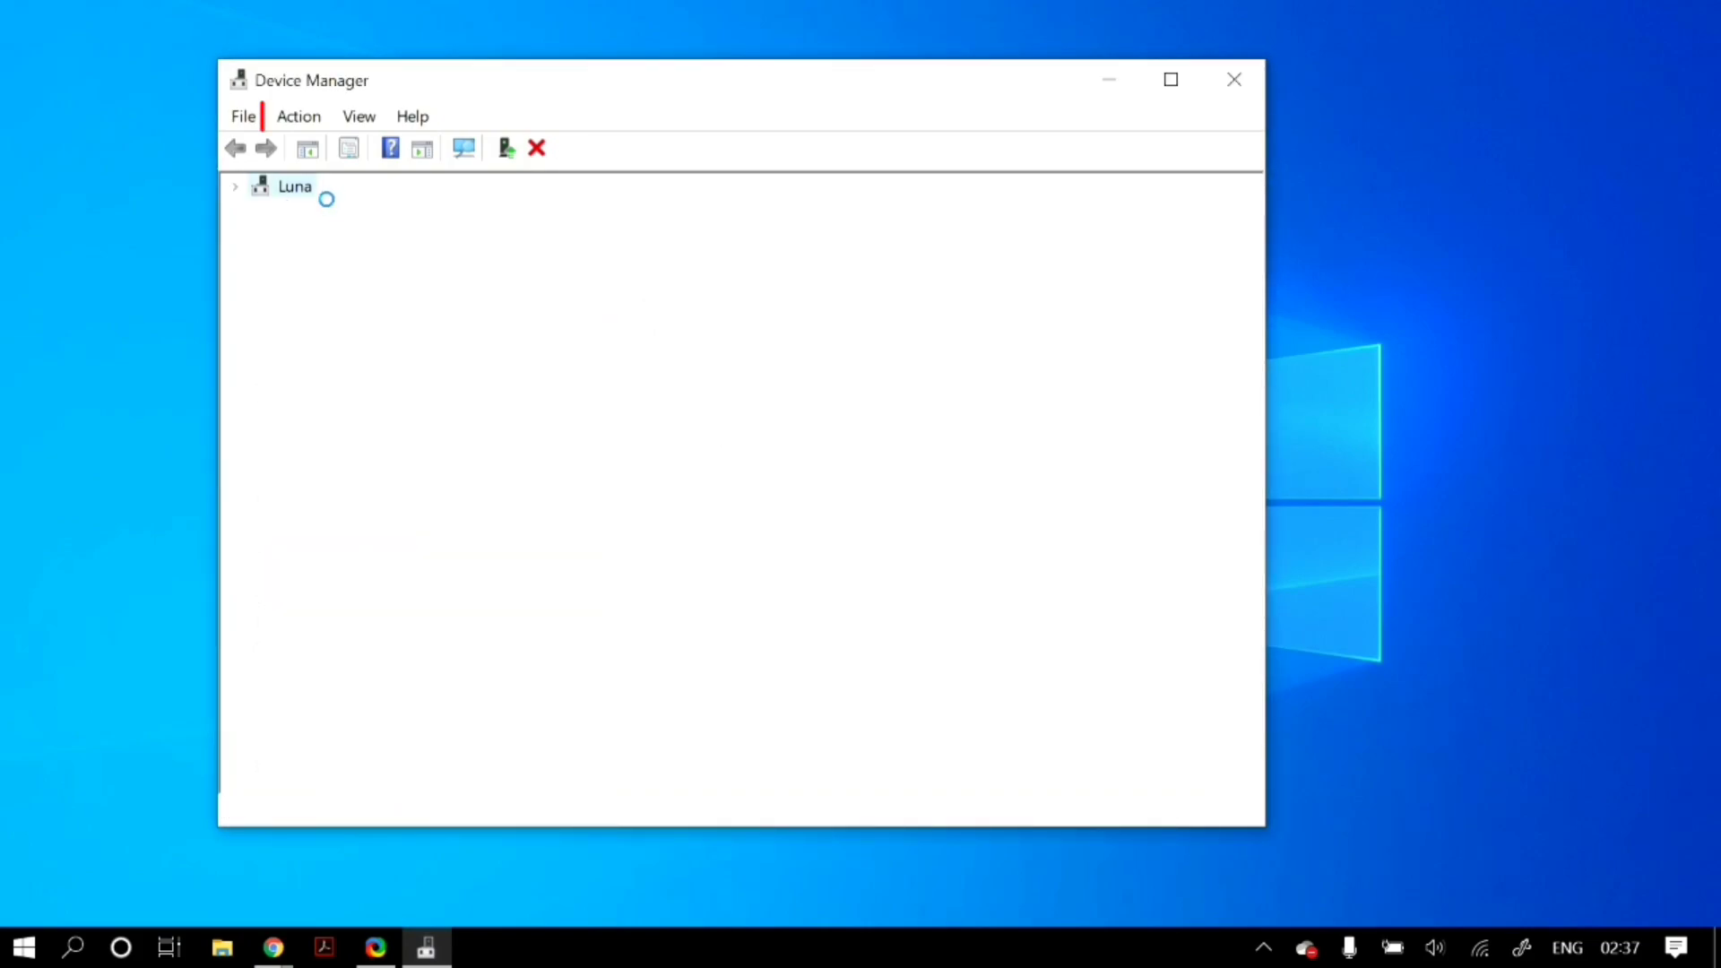
left_click(293, 117)
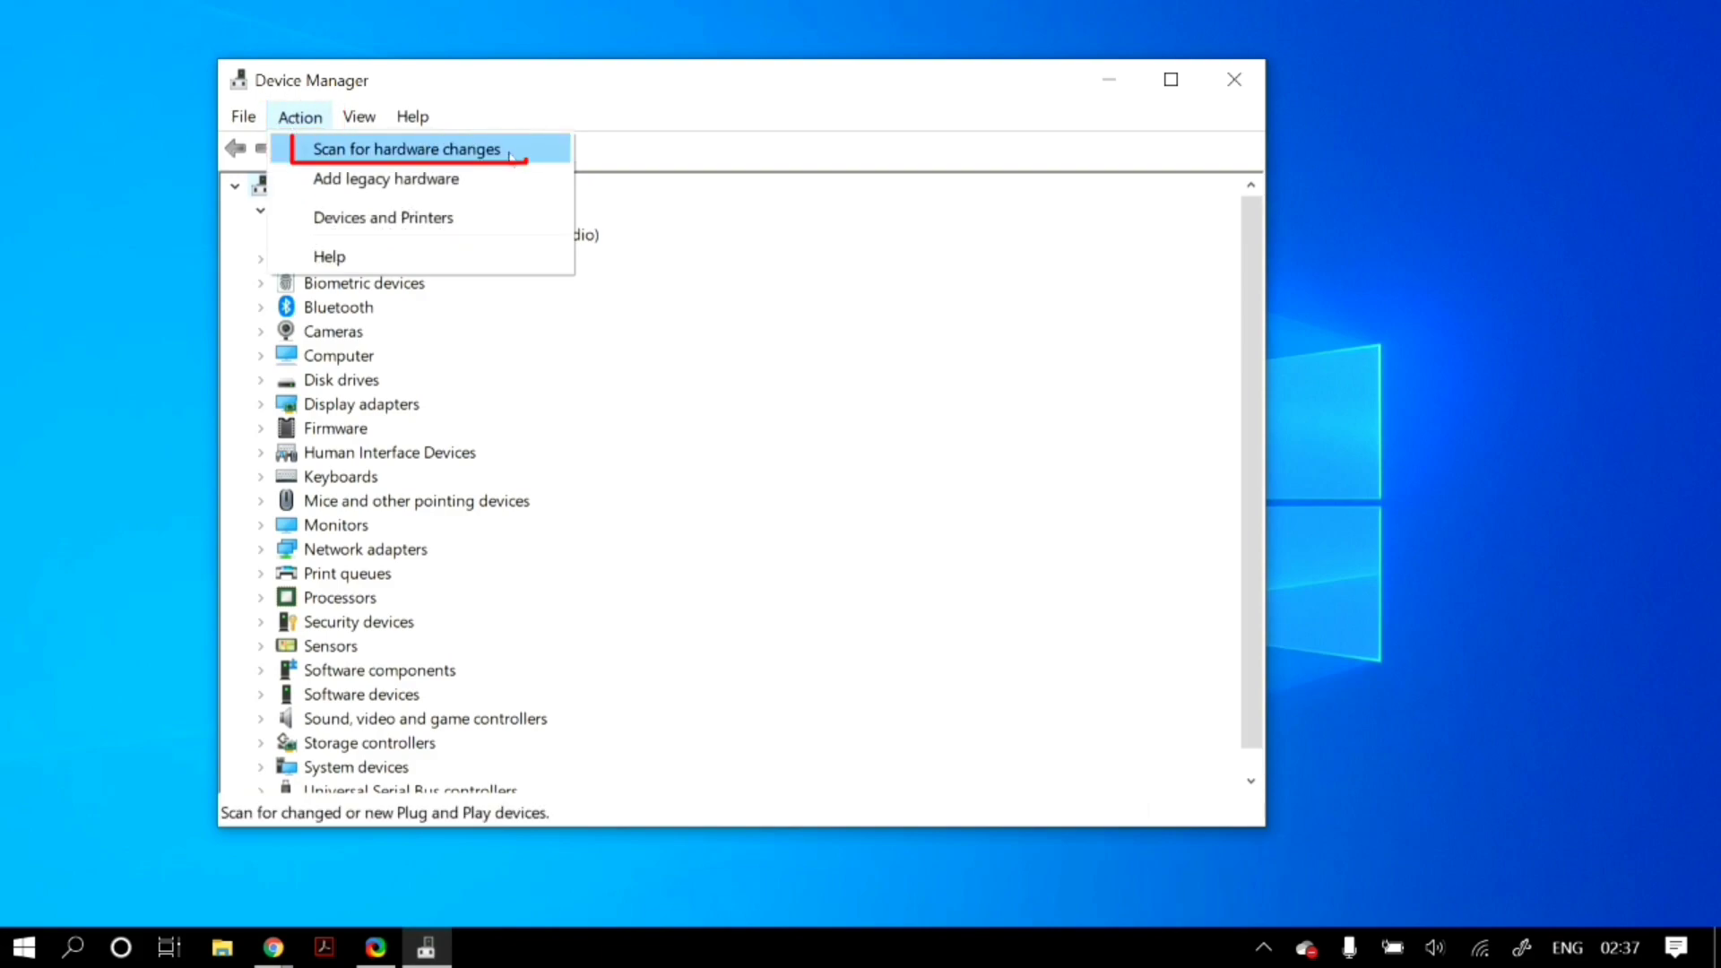
left_click(448, 141)
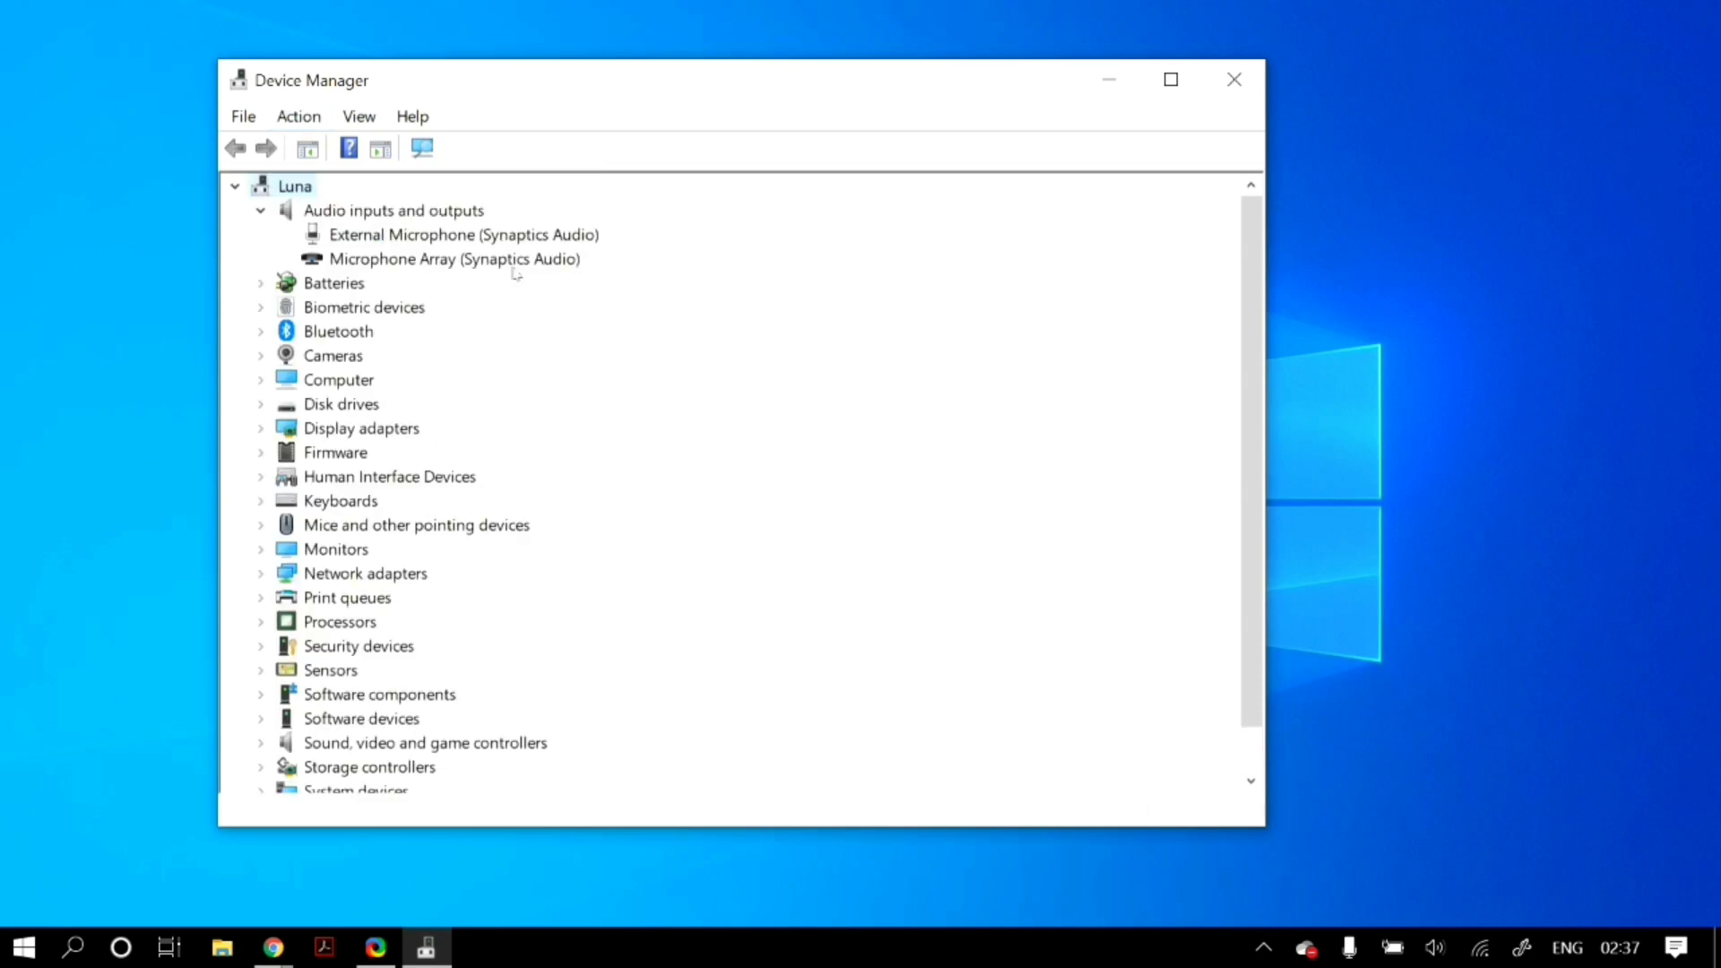
left_click(507, 260)
right_click(508, 261)
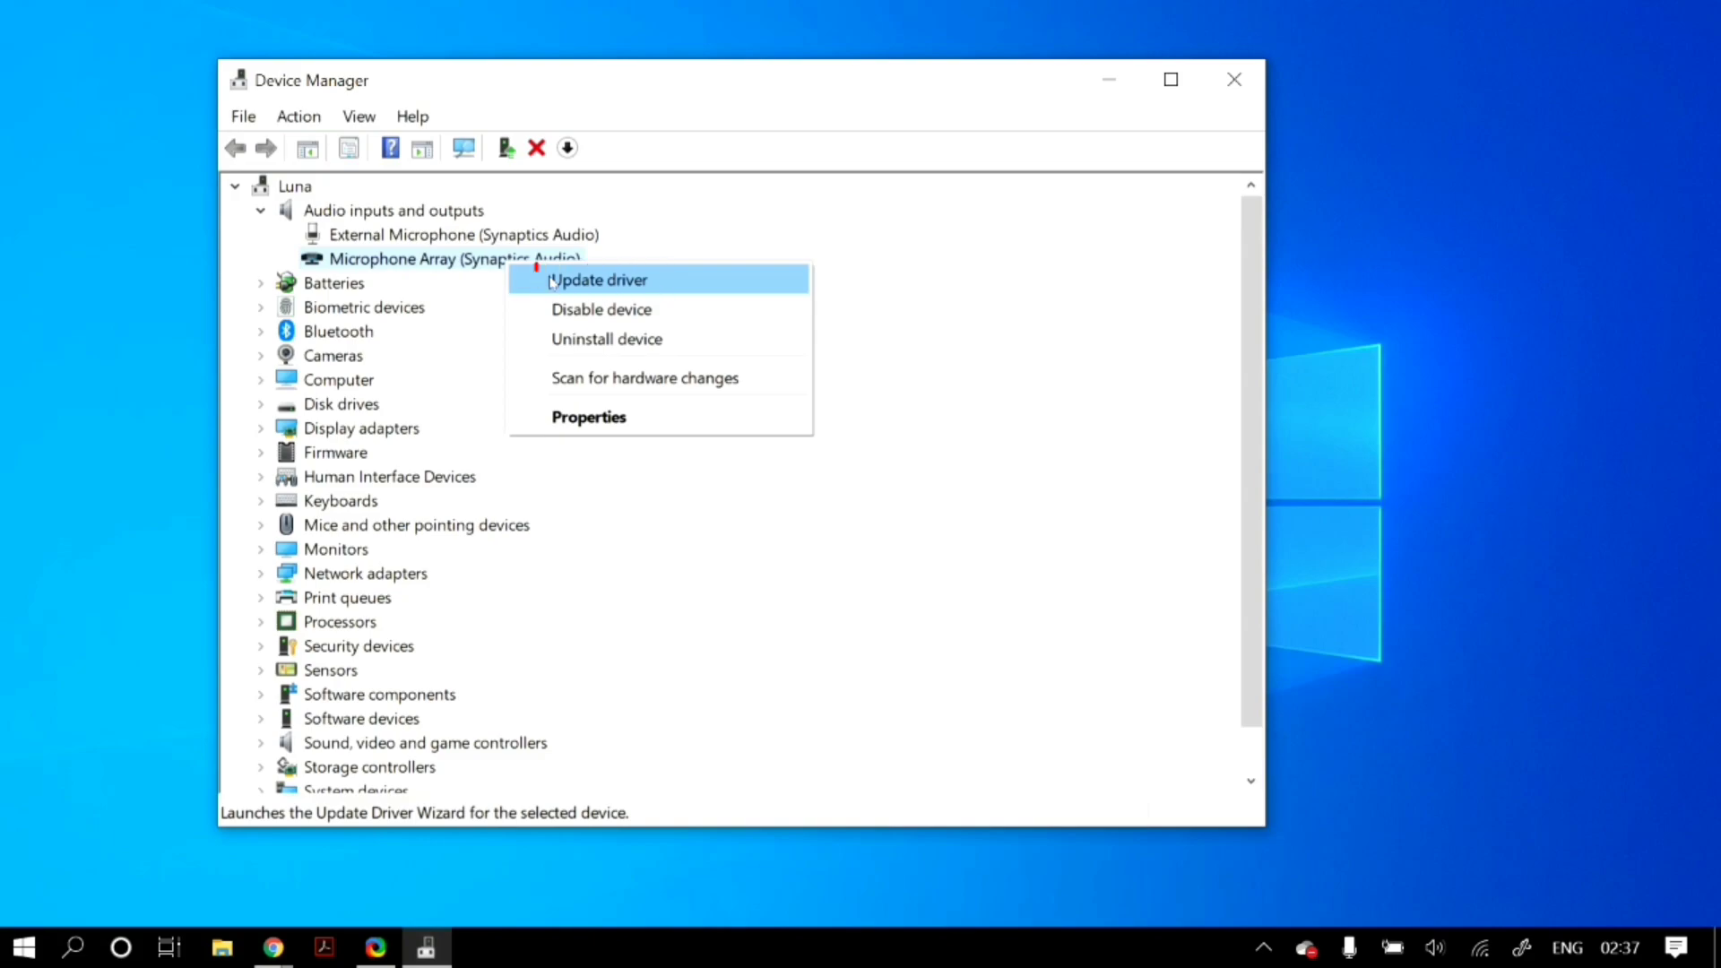
Search automatically for a newer Microphone Array driver; the best driver is already installed
left_click(551, 281)
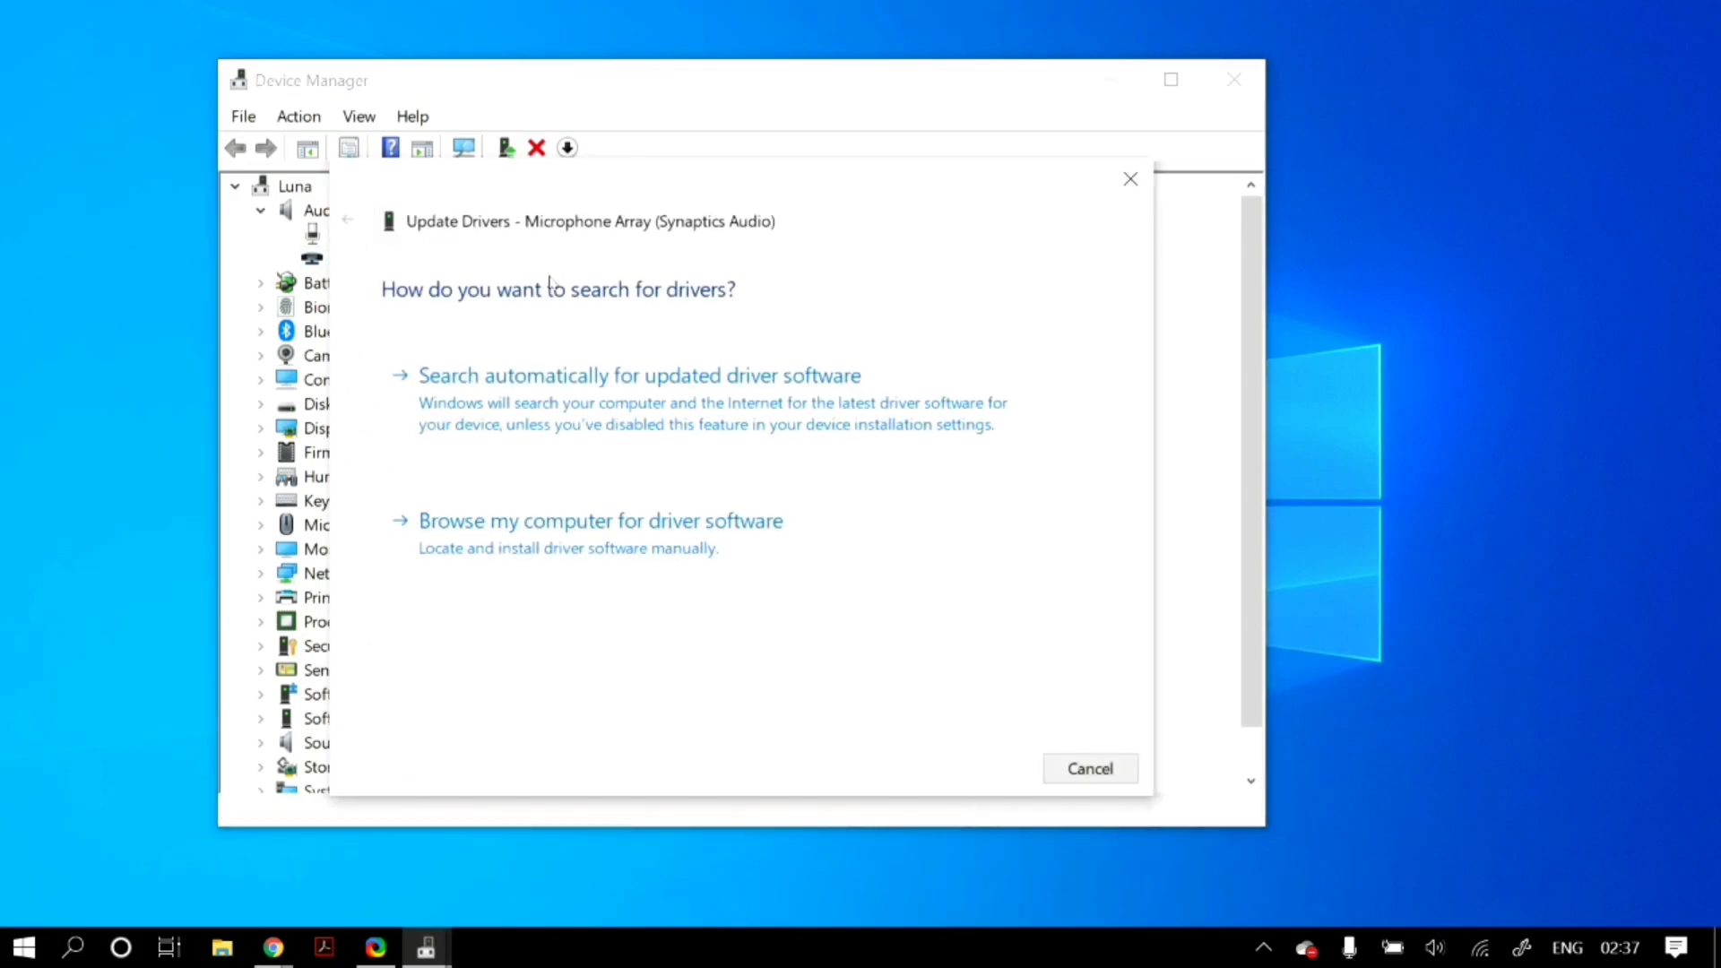
left_click(586, 414)
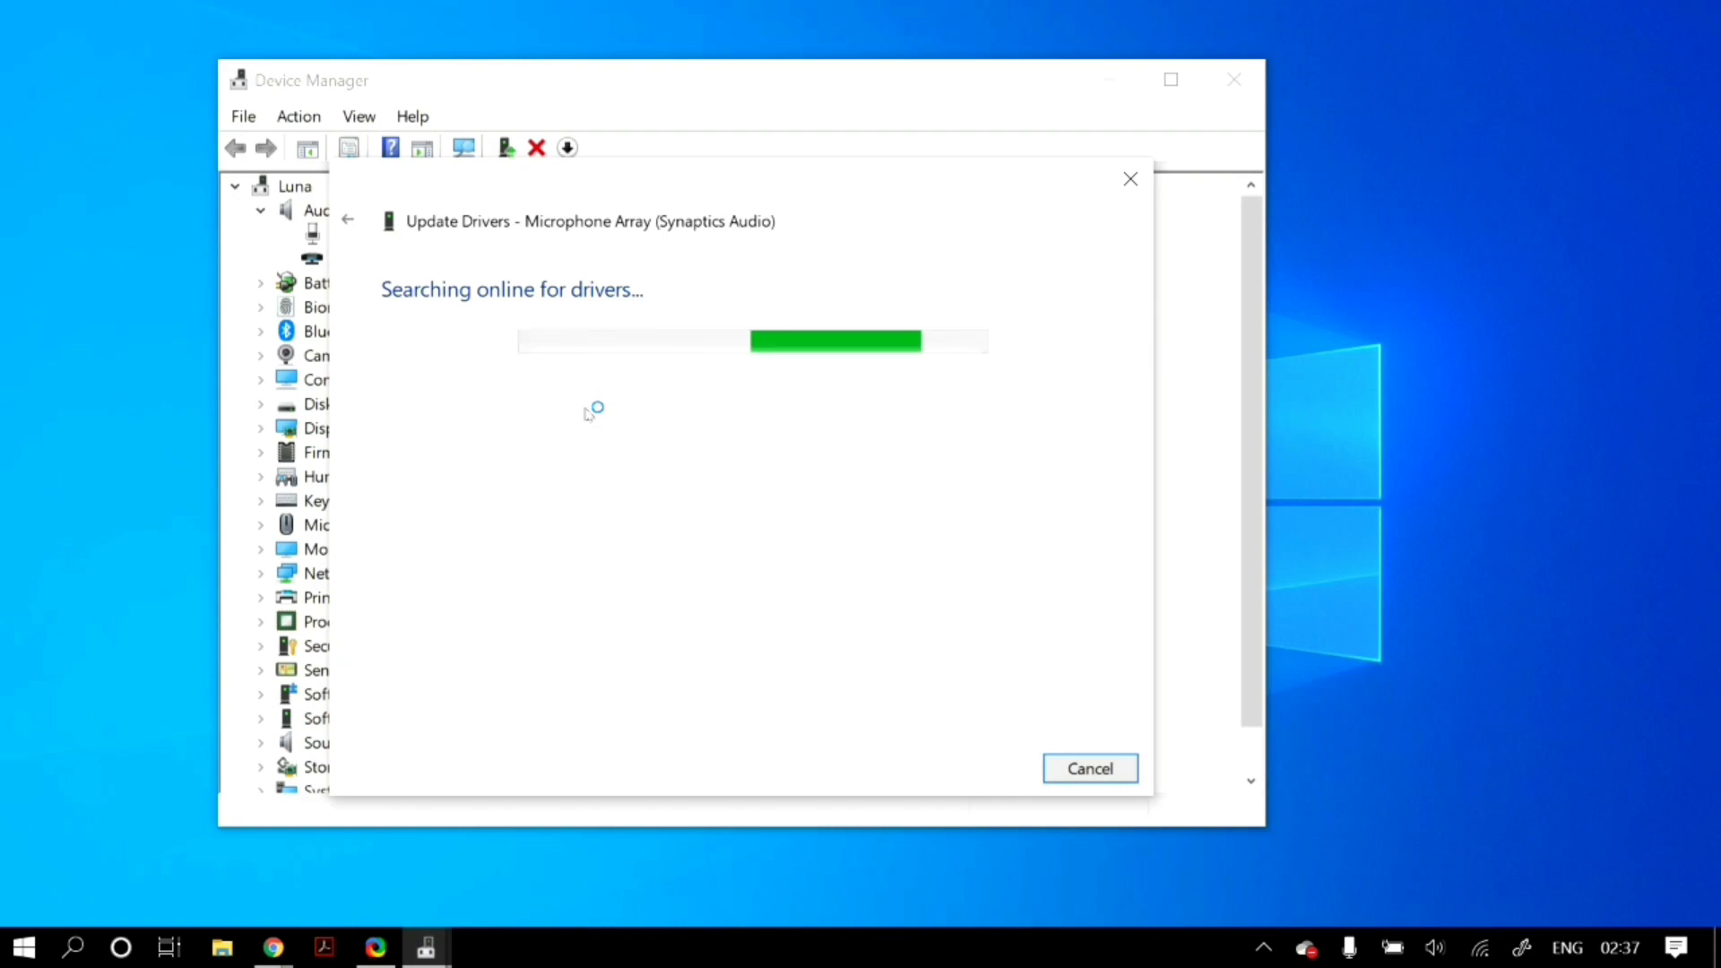
left_click(1130, 179)
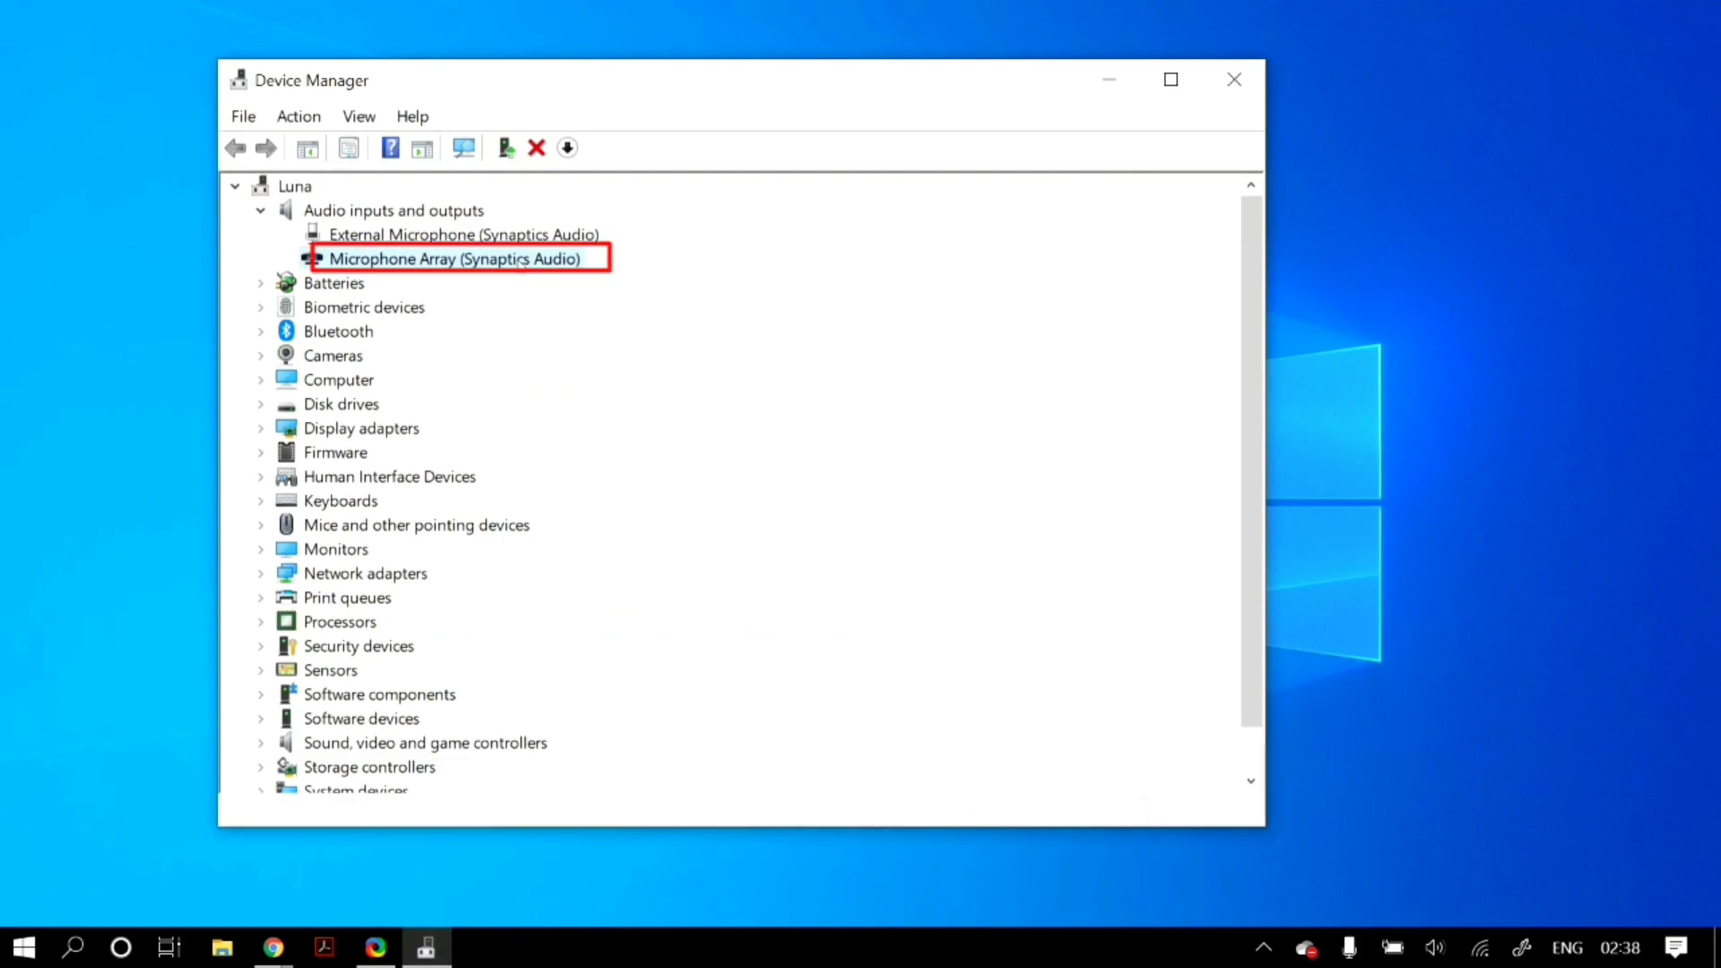
Install the Audio Endpoint driver for Microphone Array from drivers already on the computer
right_click(520, 262)
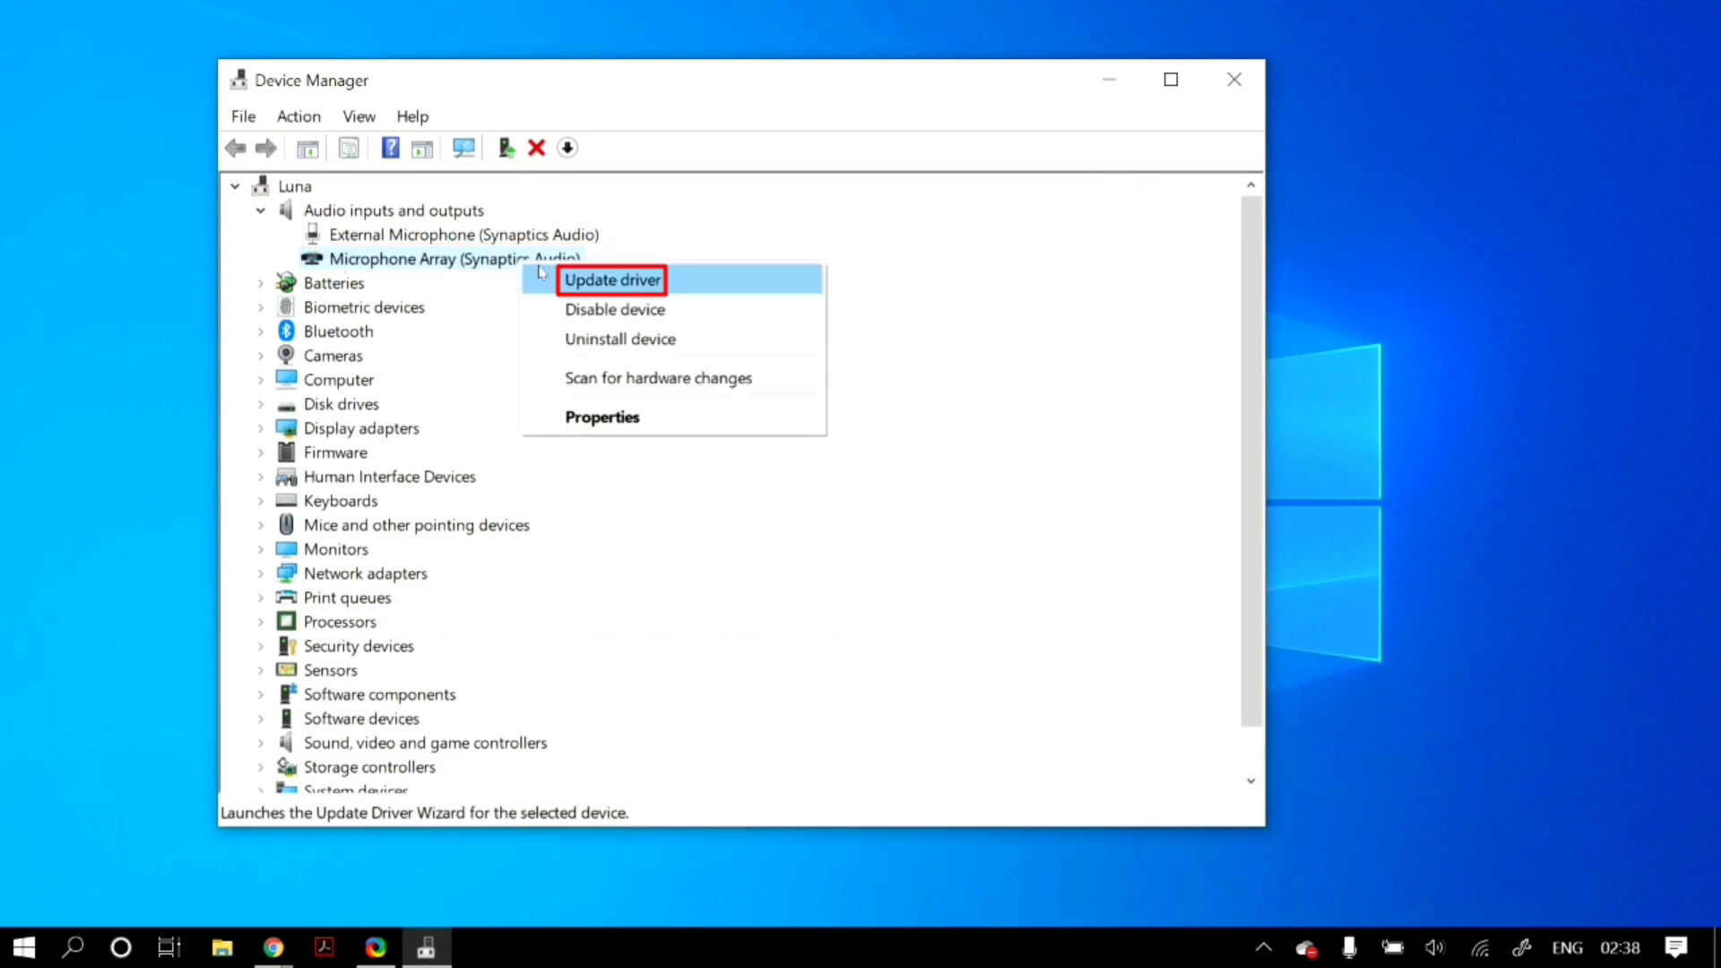
left_click(686, 279)
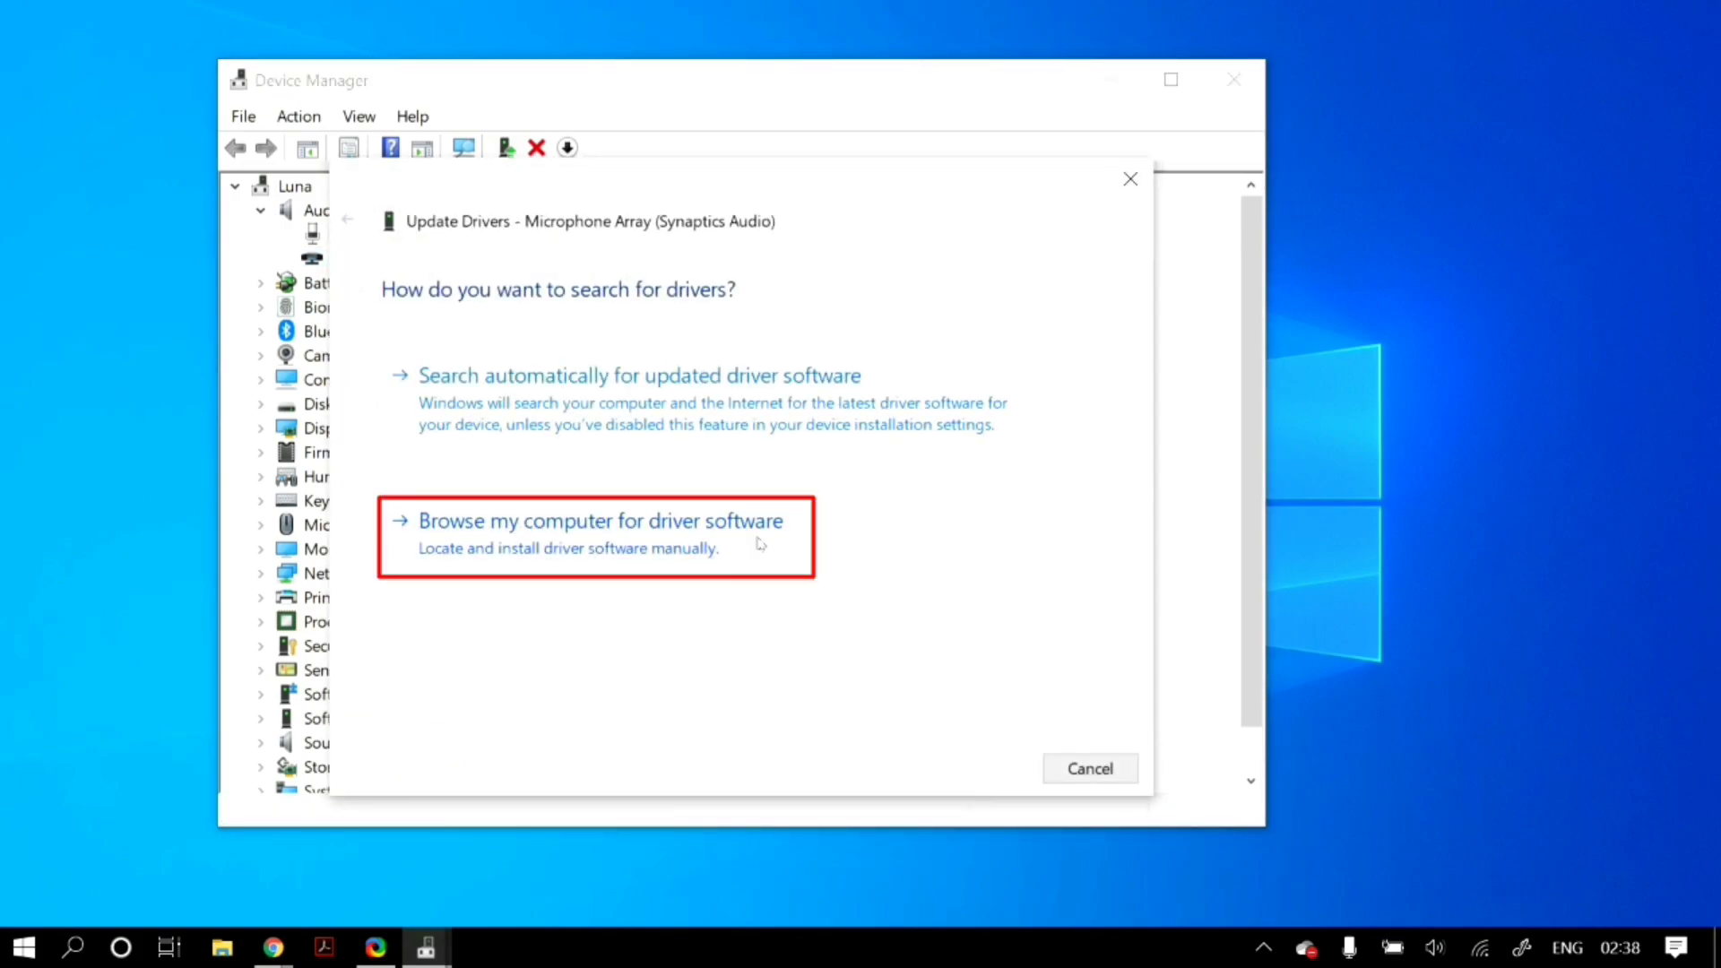
left_click(760, 543)
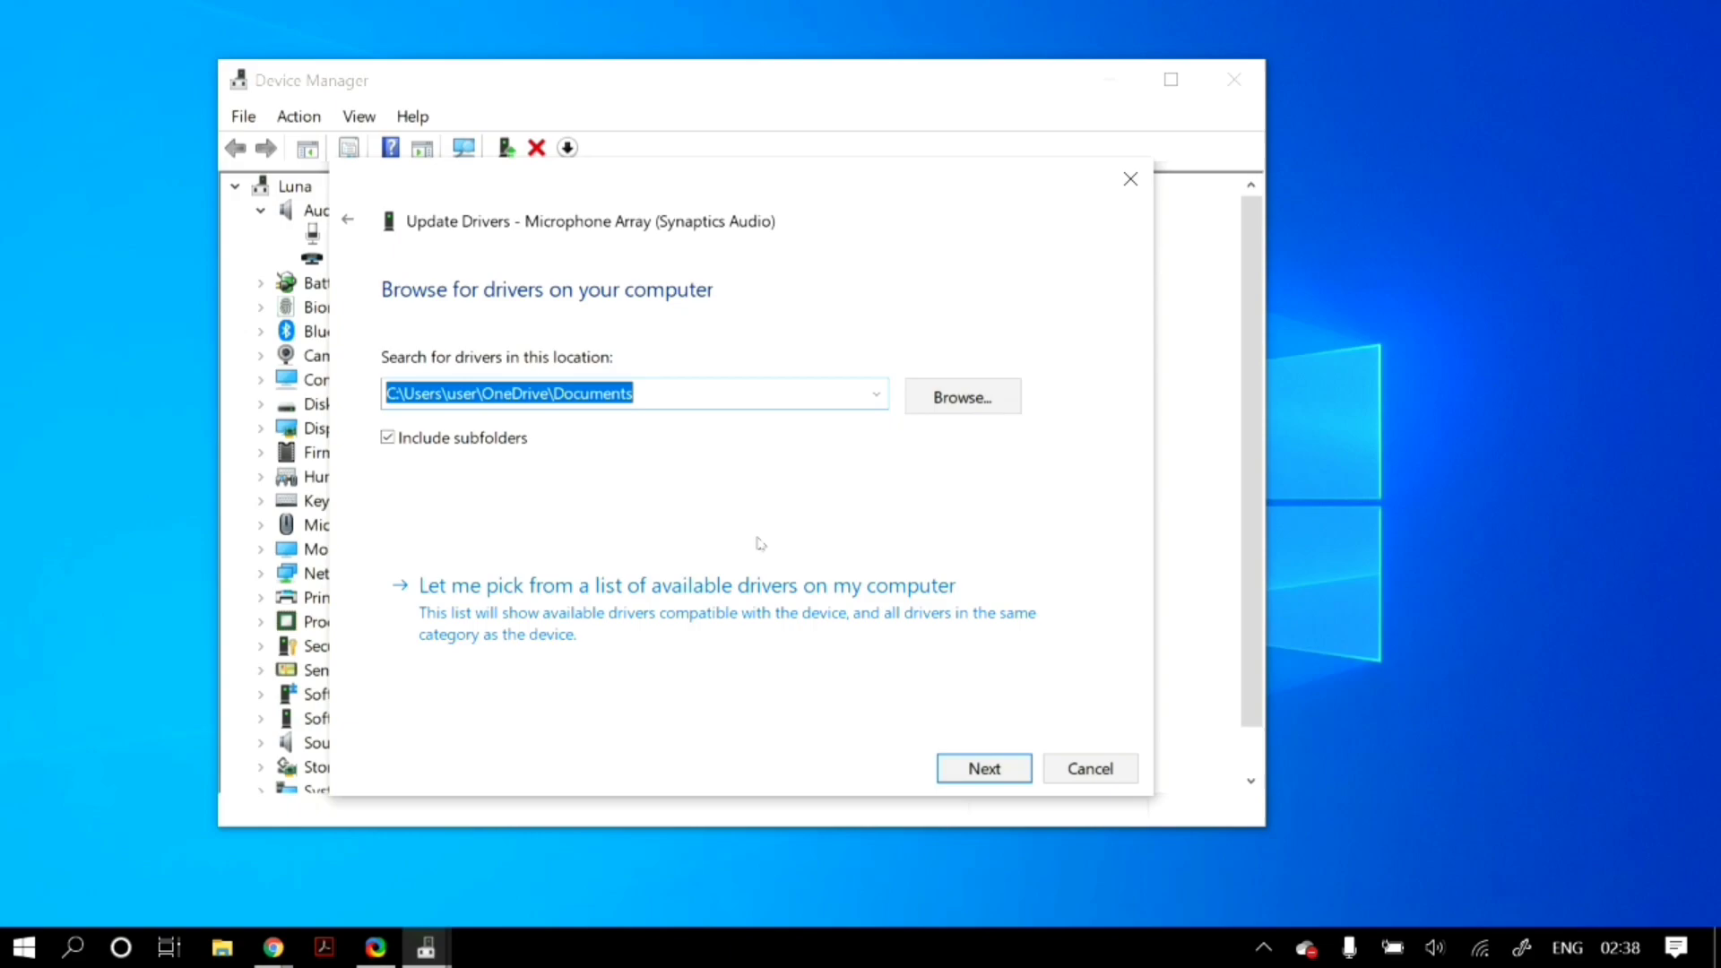
left_click(697, 631)
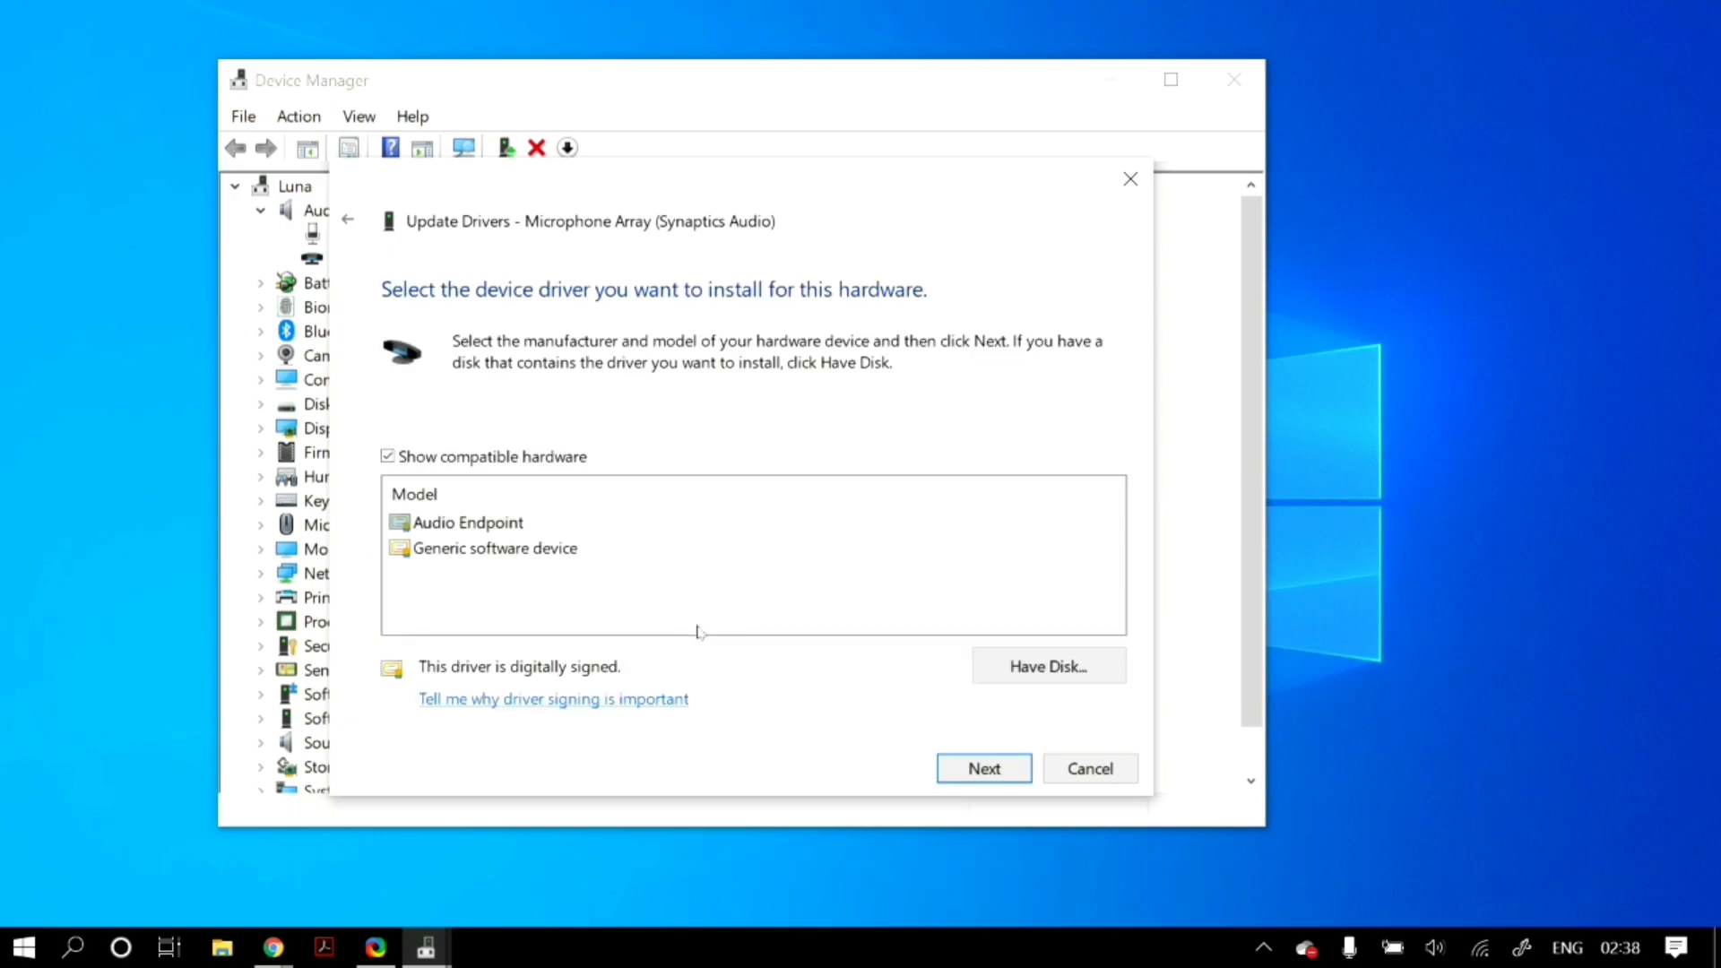
left_click(516, 529)
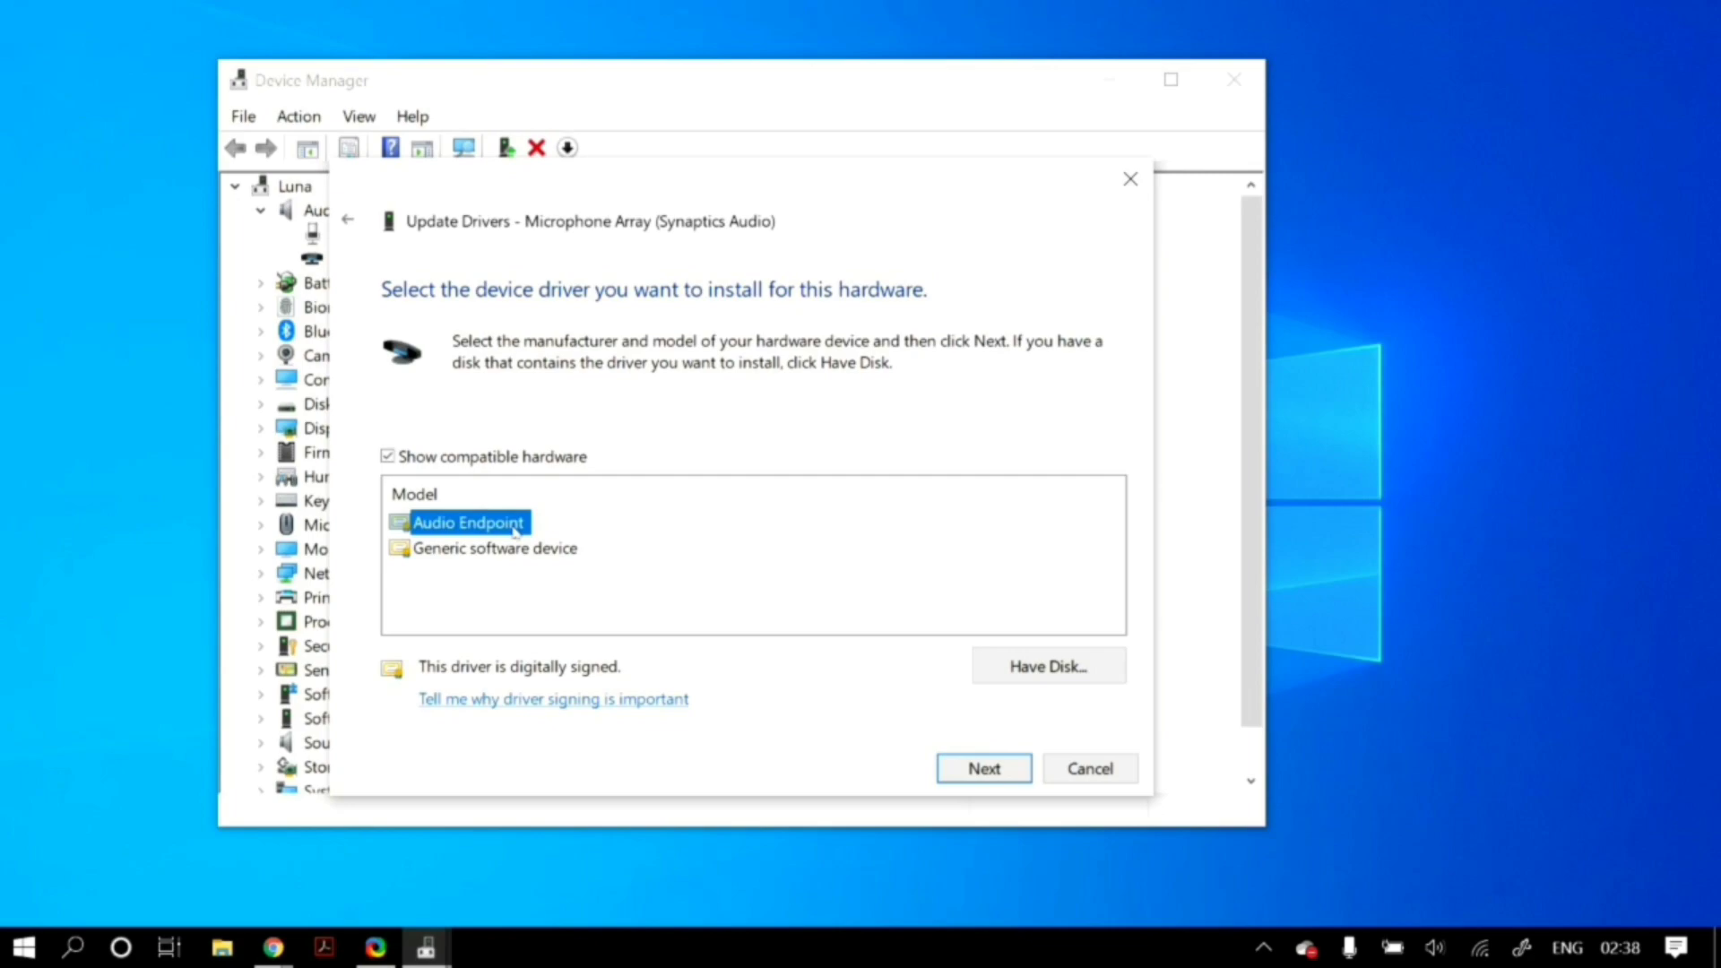
left_click(969, 769)
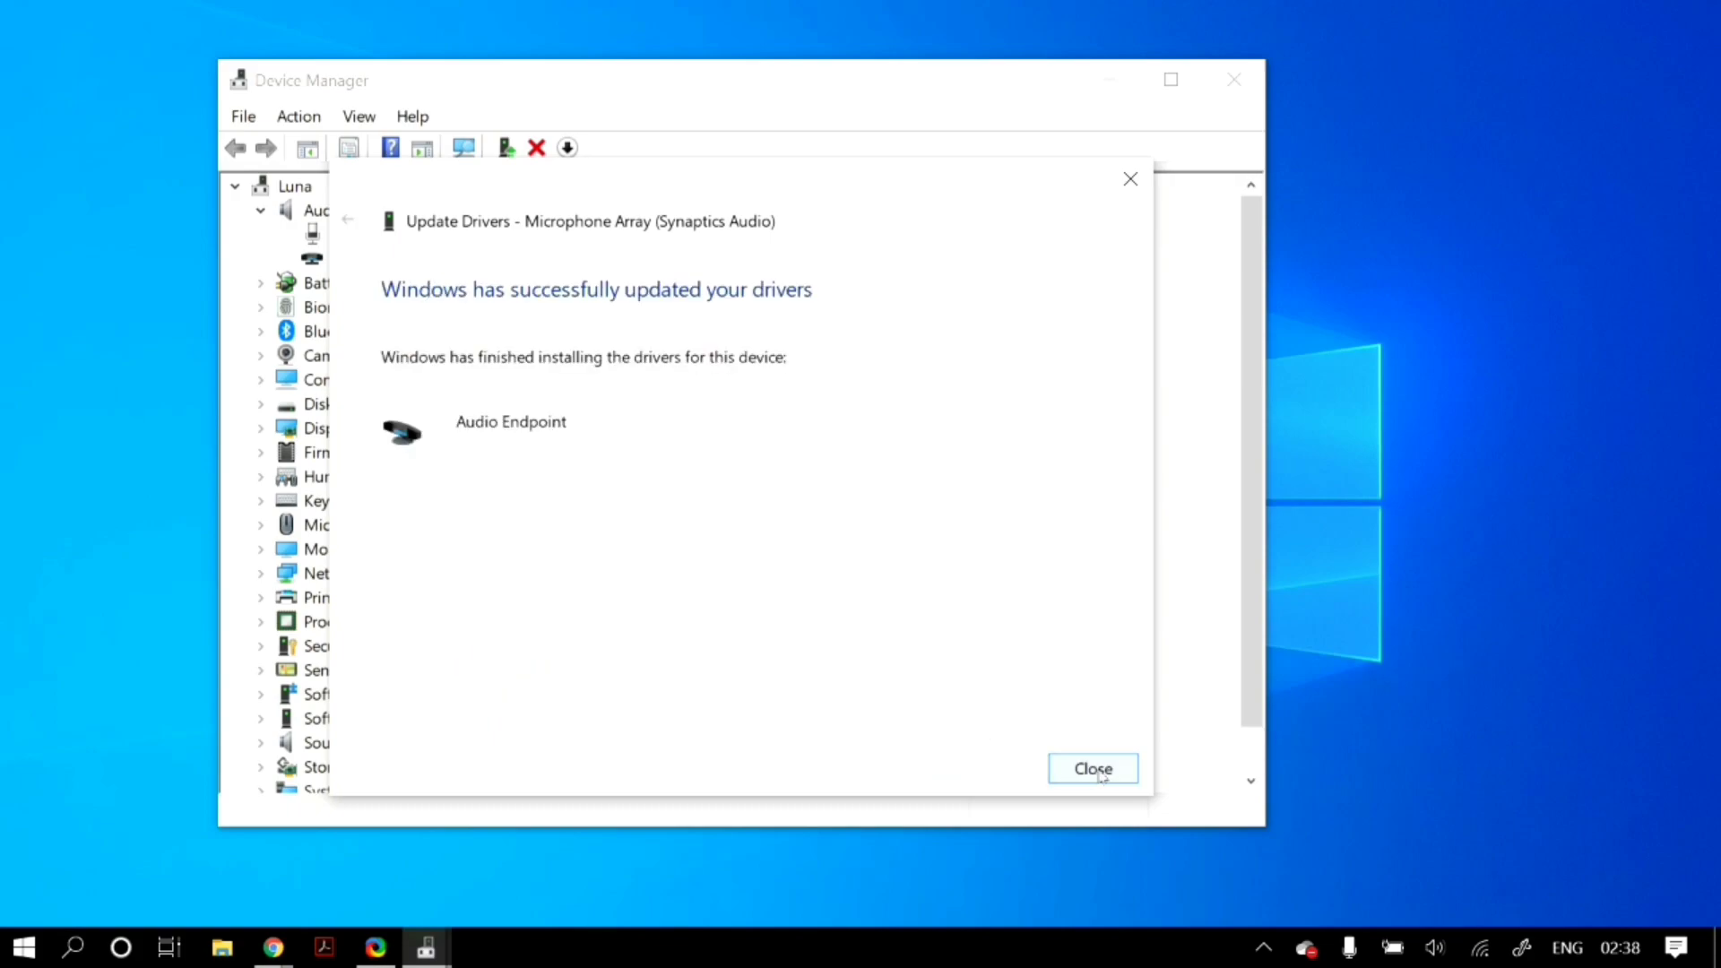
left_click(1102, 774)
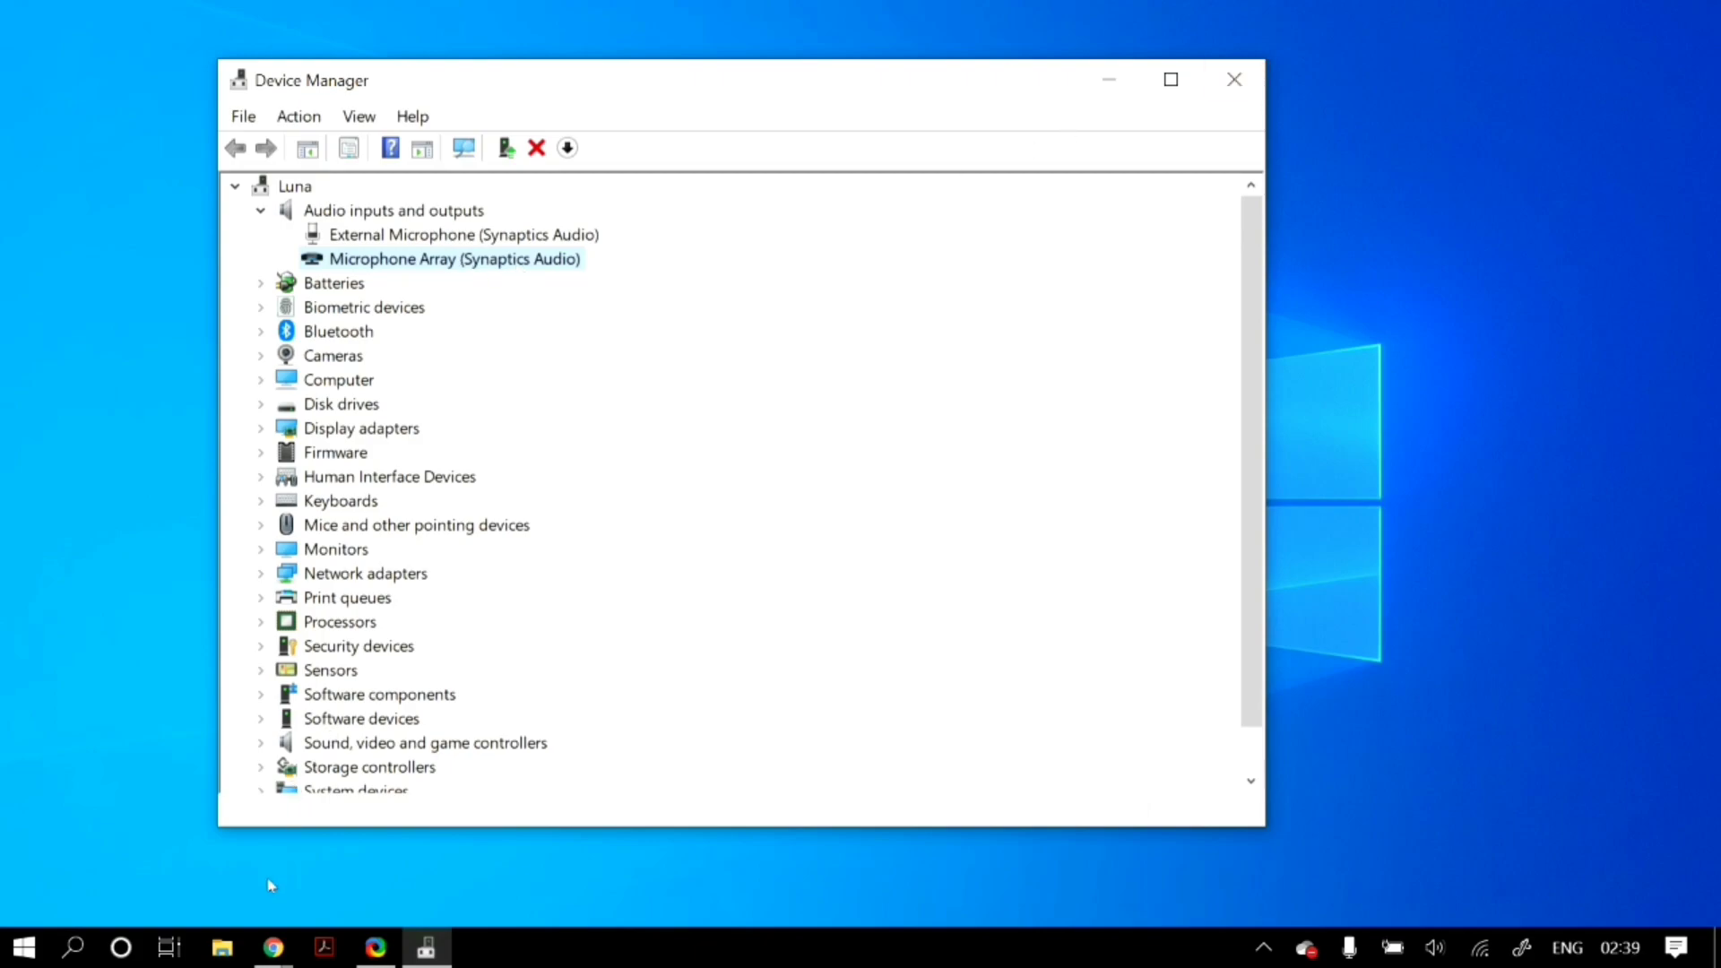
Bring up Intel's Realtek driver page and review its title and the AUD_Win10_64_6.0.8716.1.zip file name
mouse_move(273, 948)
left_click(760, 825)
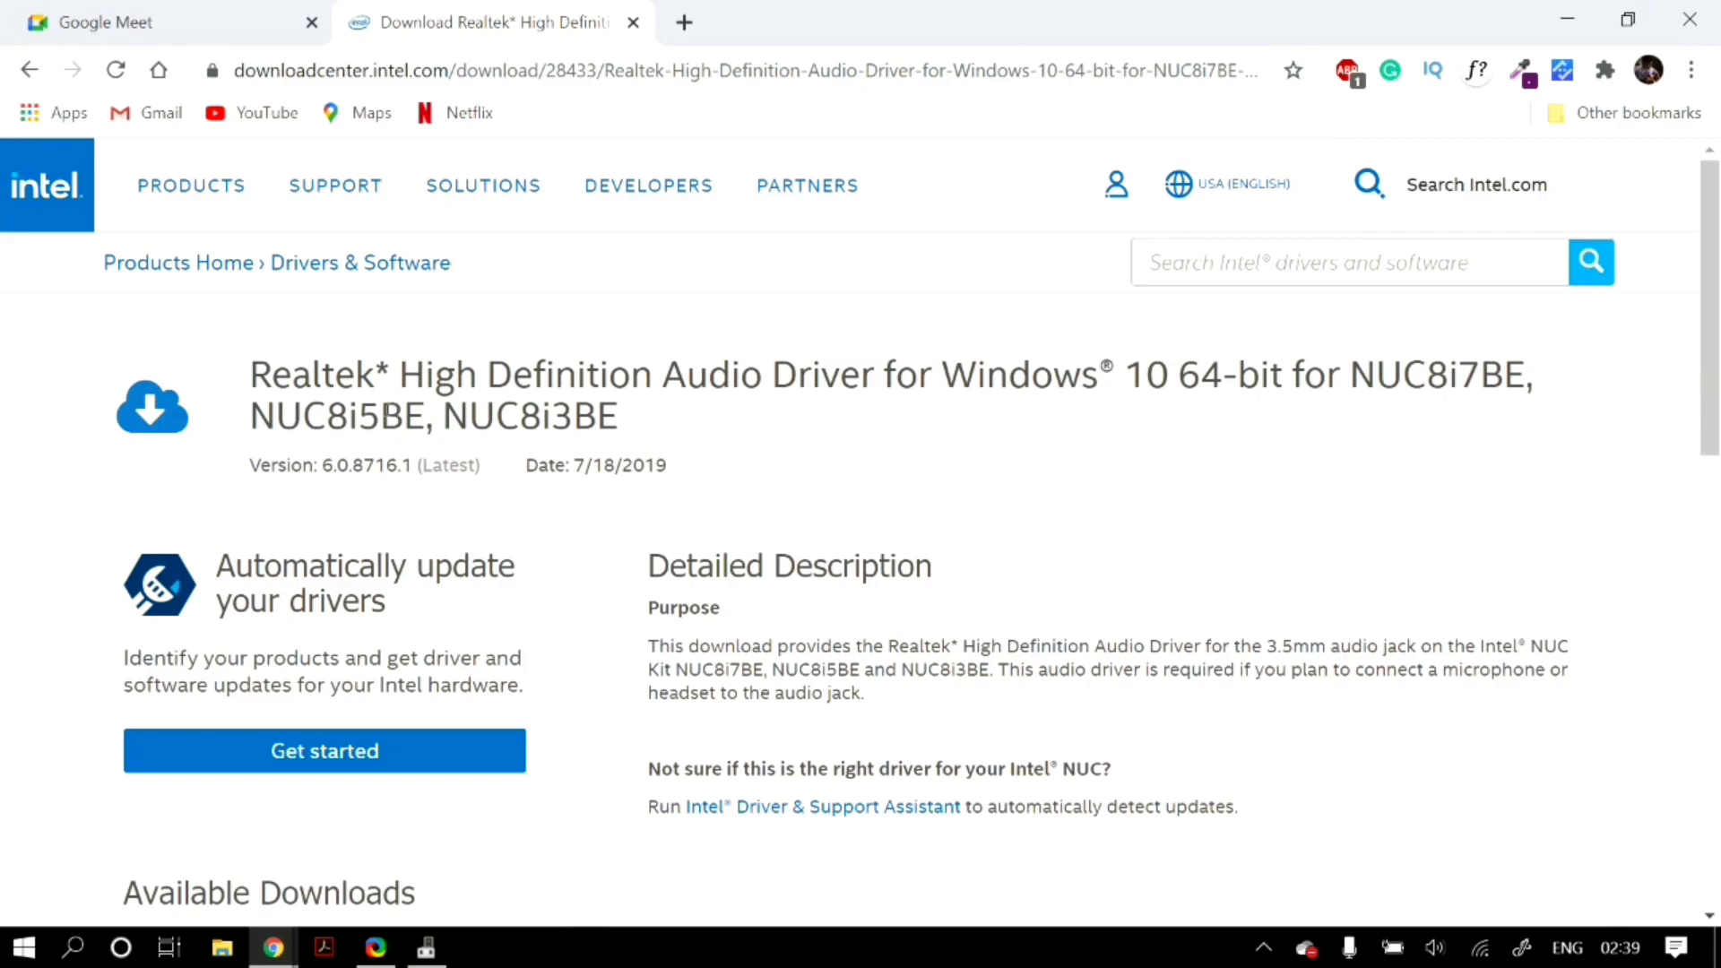
left_click_drag(250, 374, 1164, 375)
left_click(1029, 465)
scroll(992, 487, "down", 4)
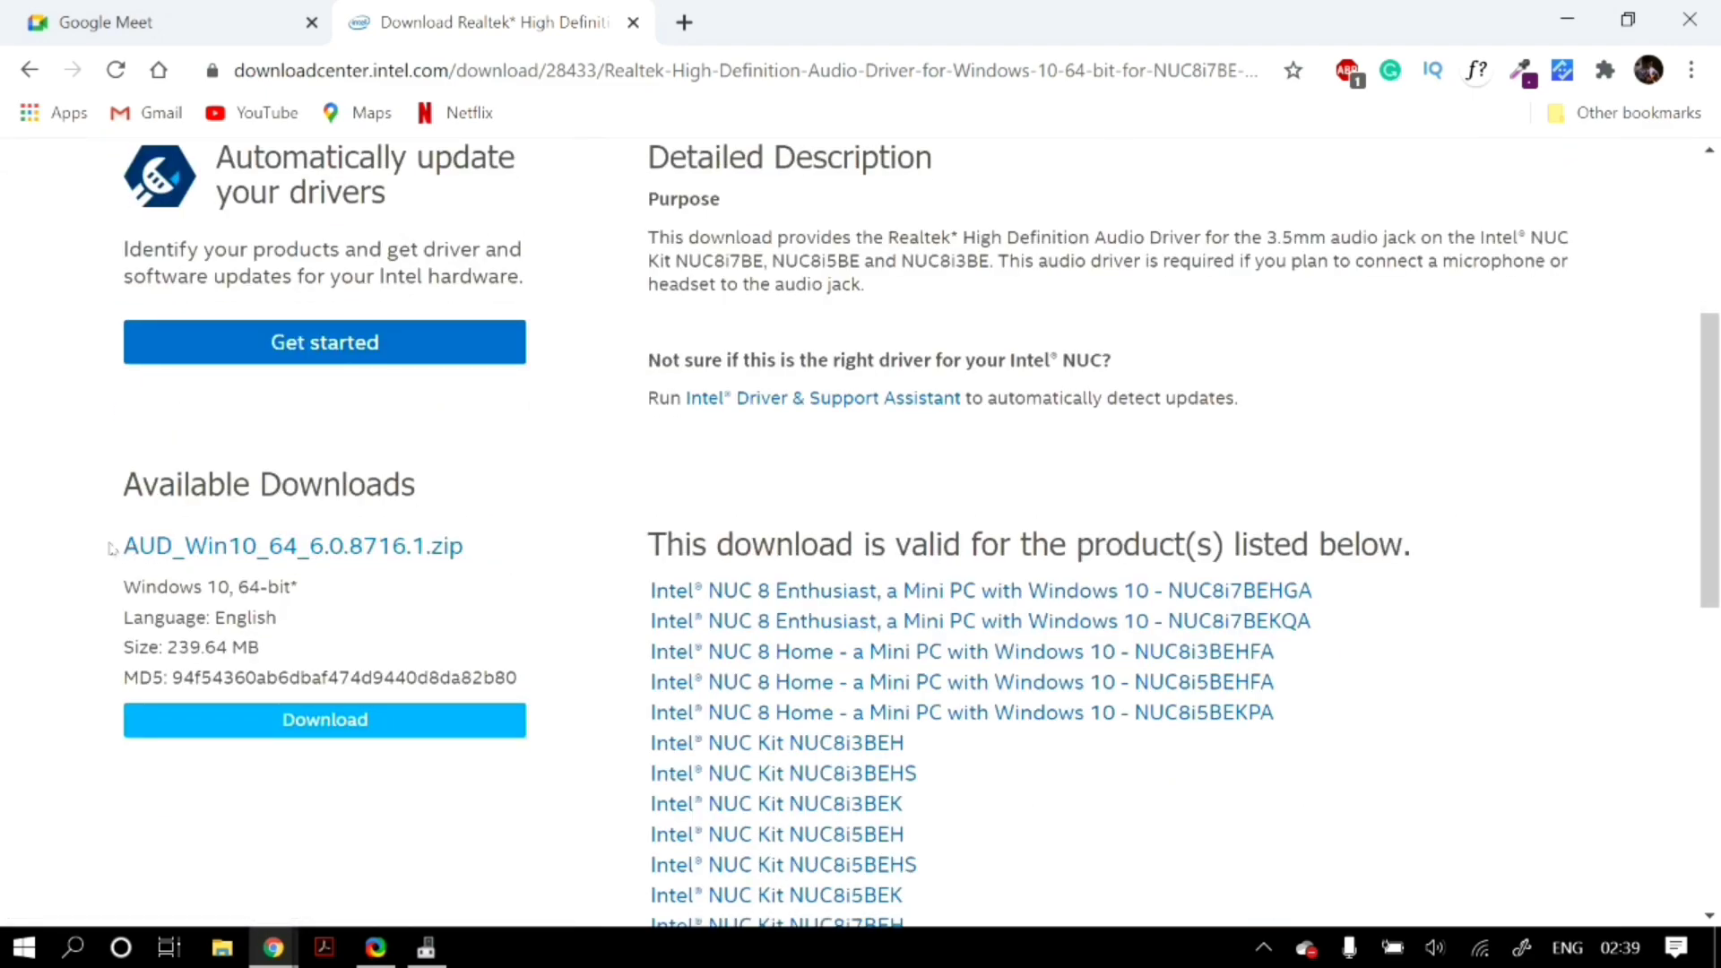
left_click_drag(119, 542, 480, 557)
left_click(499, 598)
scroll(244, 847, "down", 5)
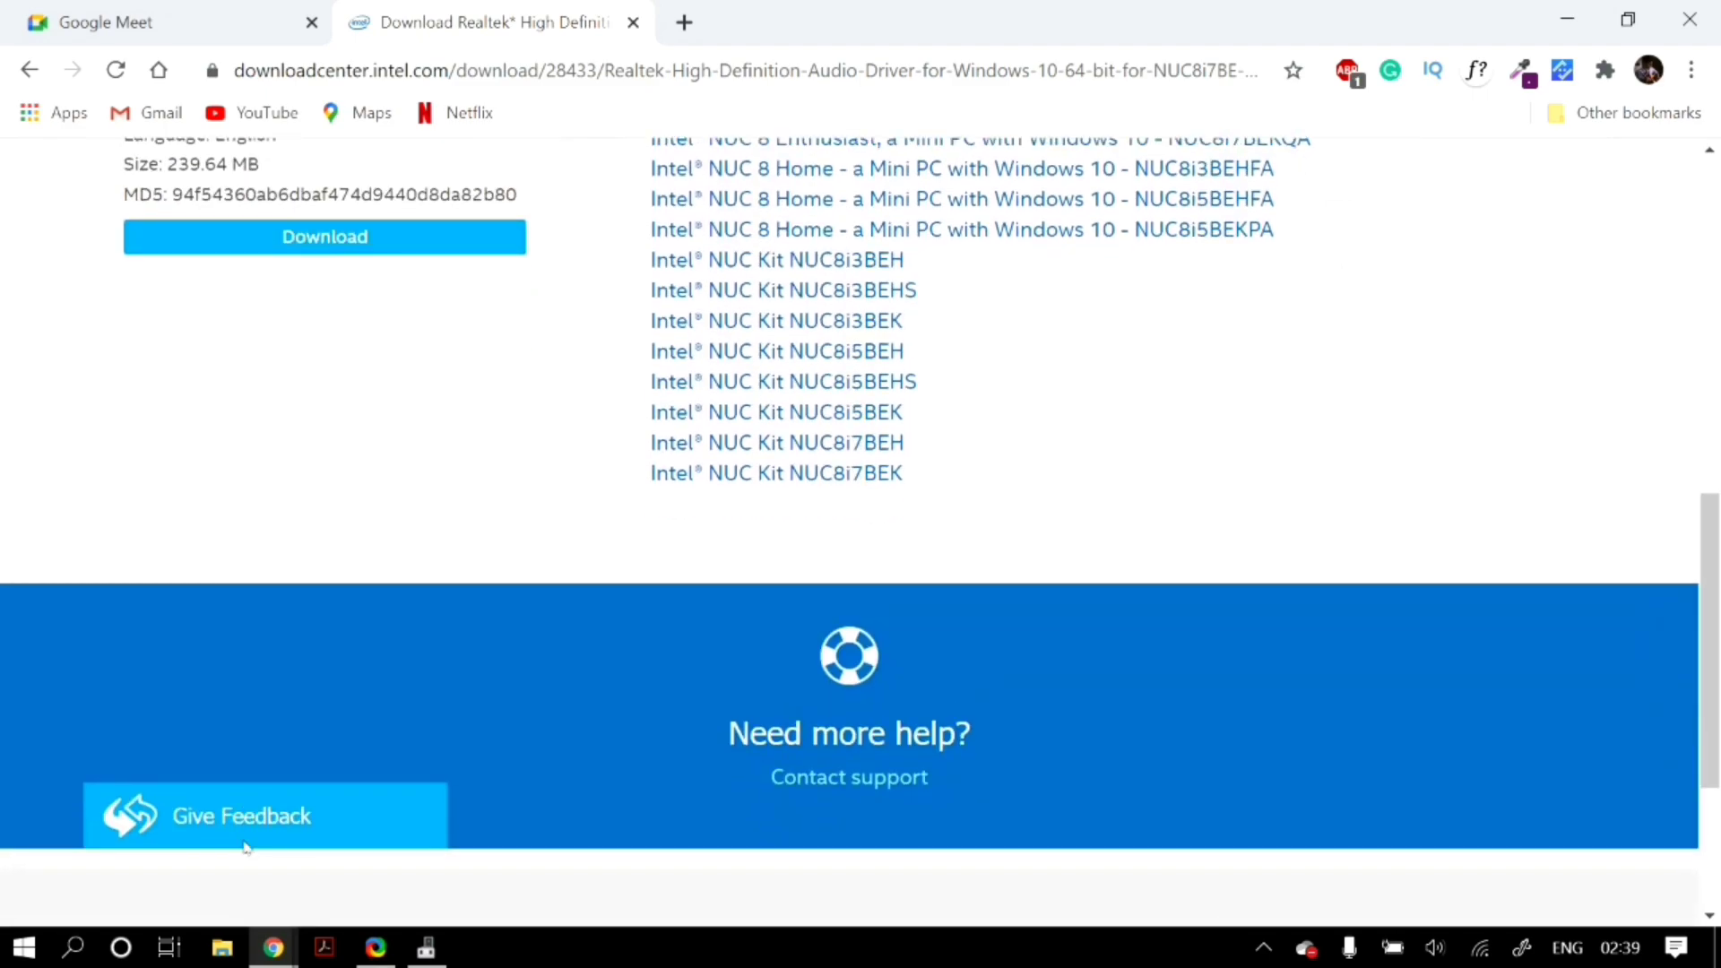
scroll(245, 848, "up", 5)
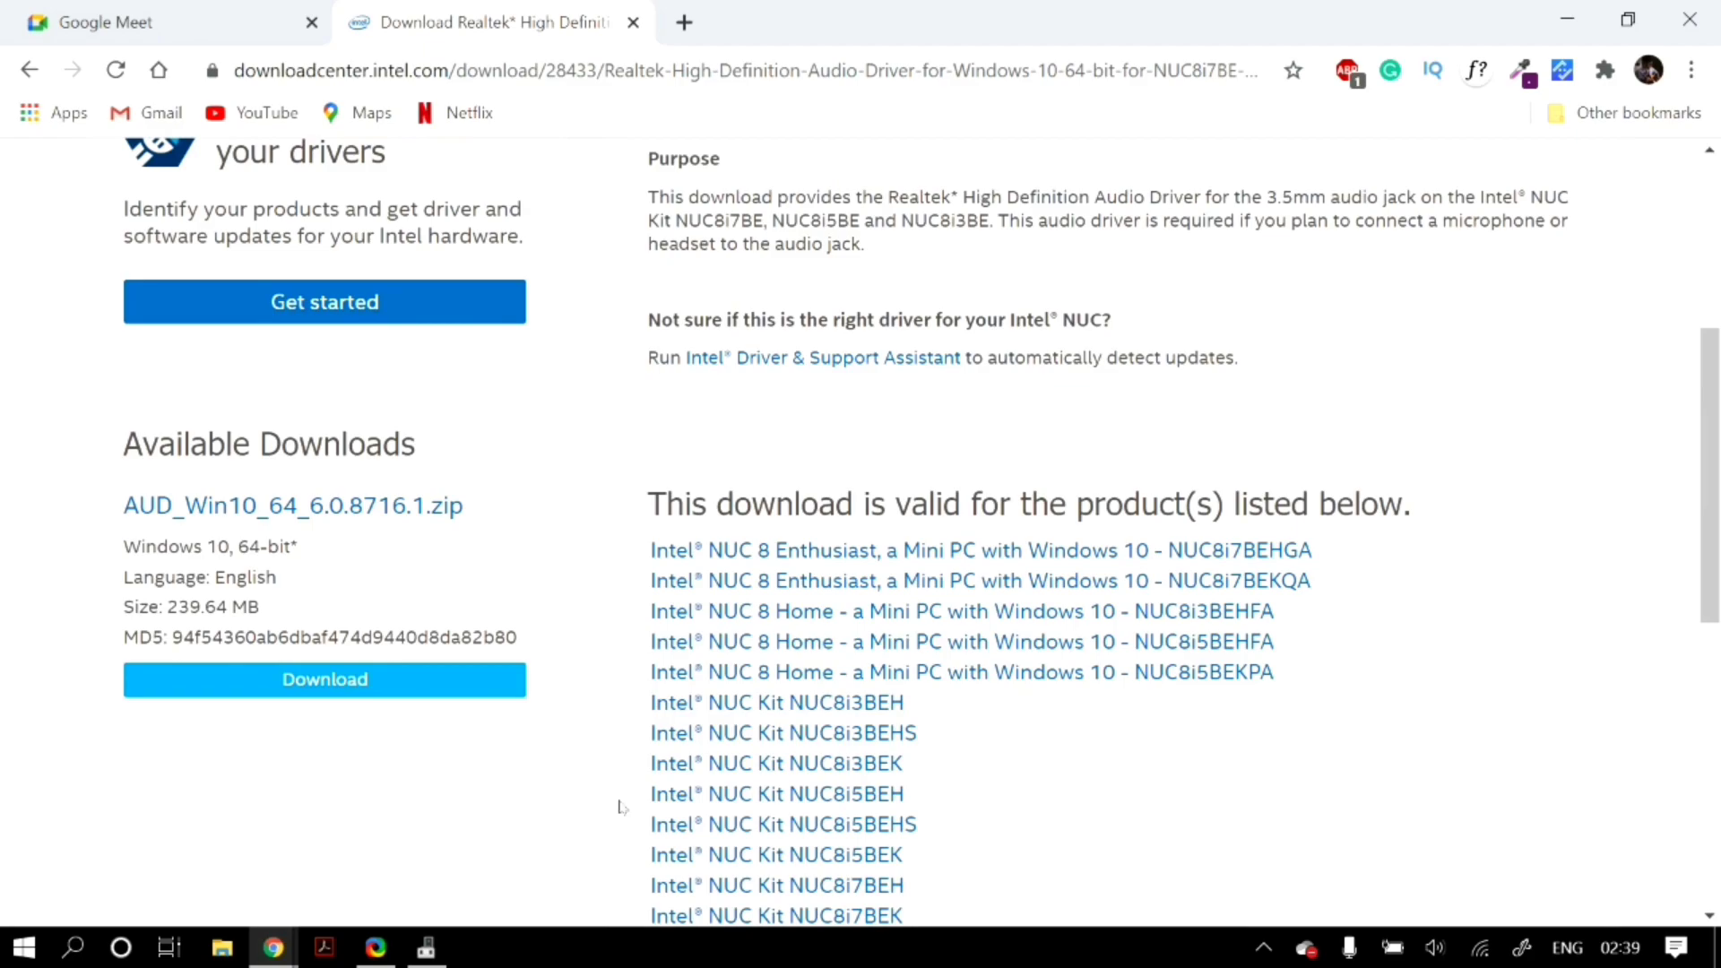
Start the zip download, accept the license, cancel the download, and minimize Chrome
left_click(447, 691)
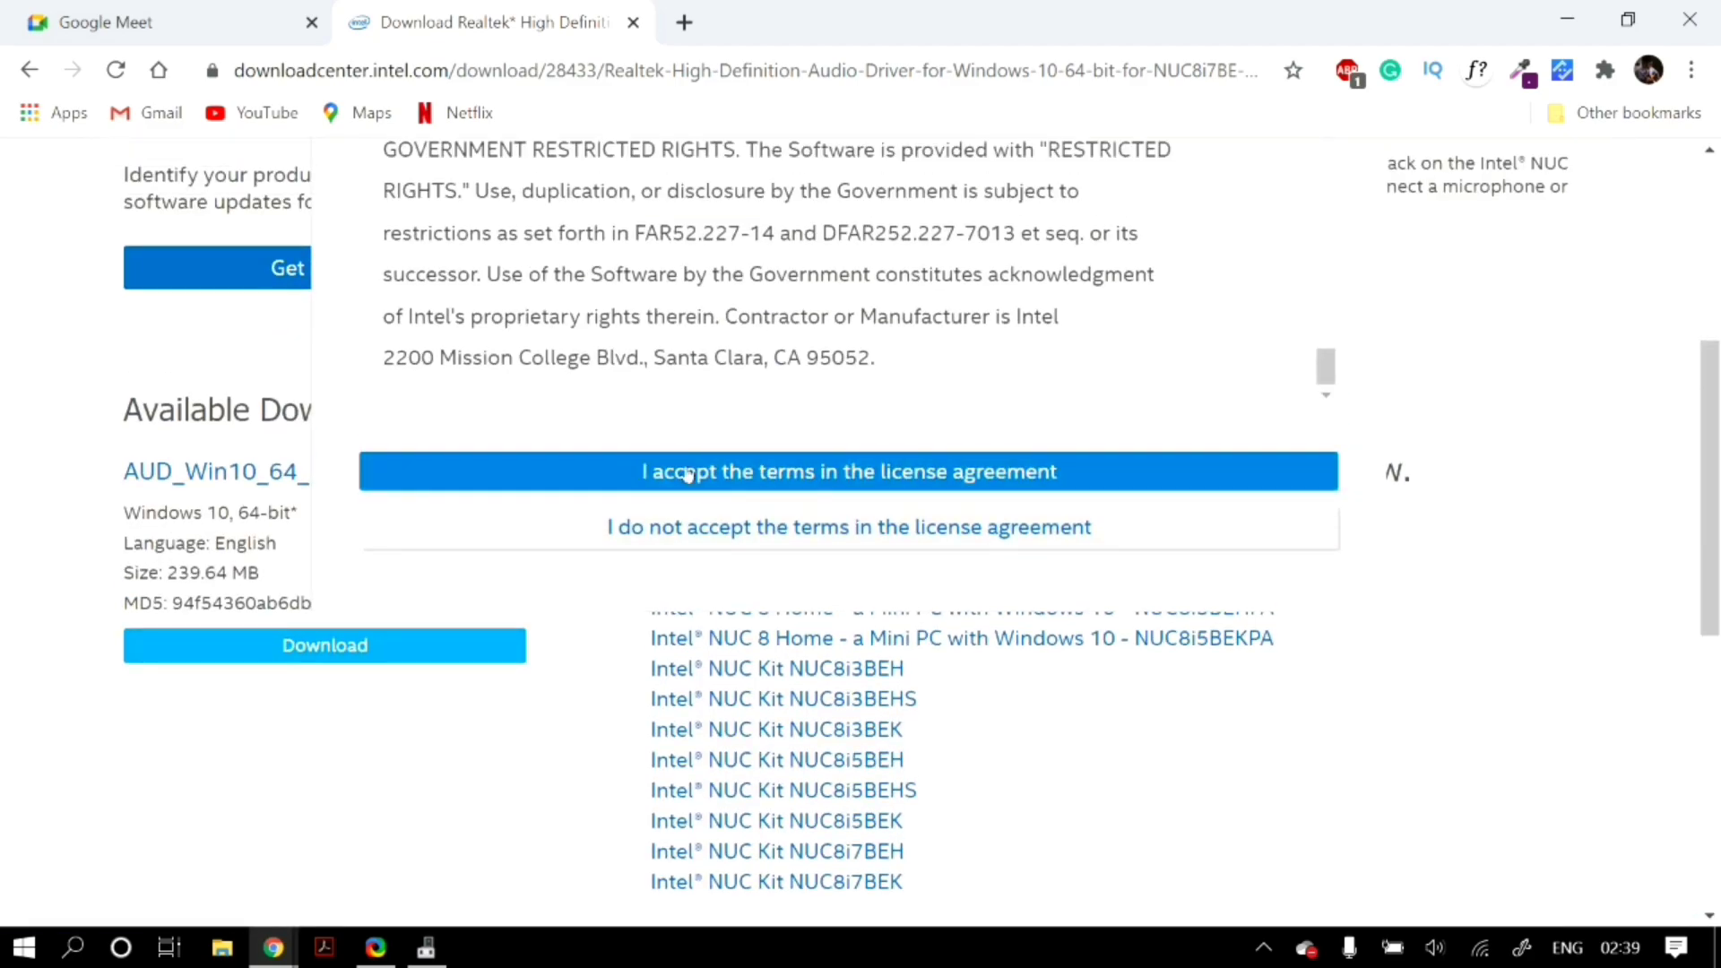
left_click(688, 473)
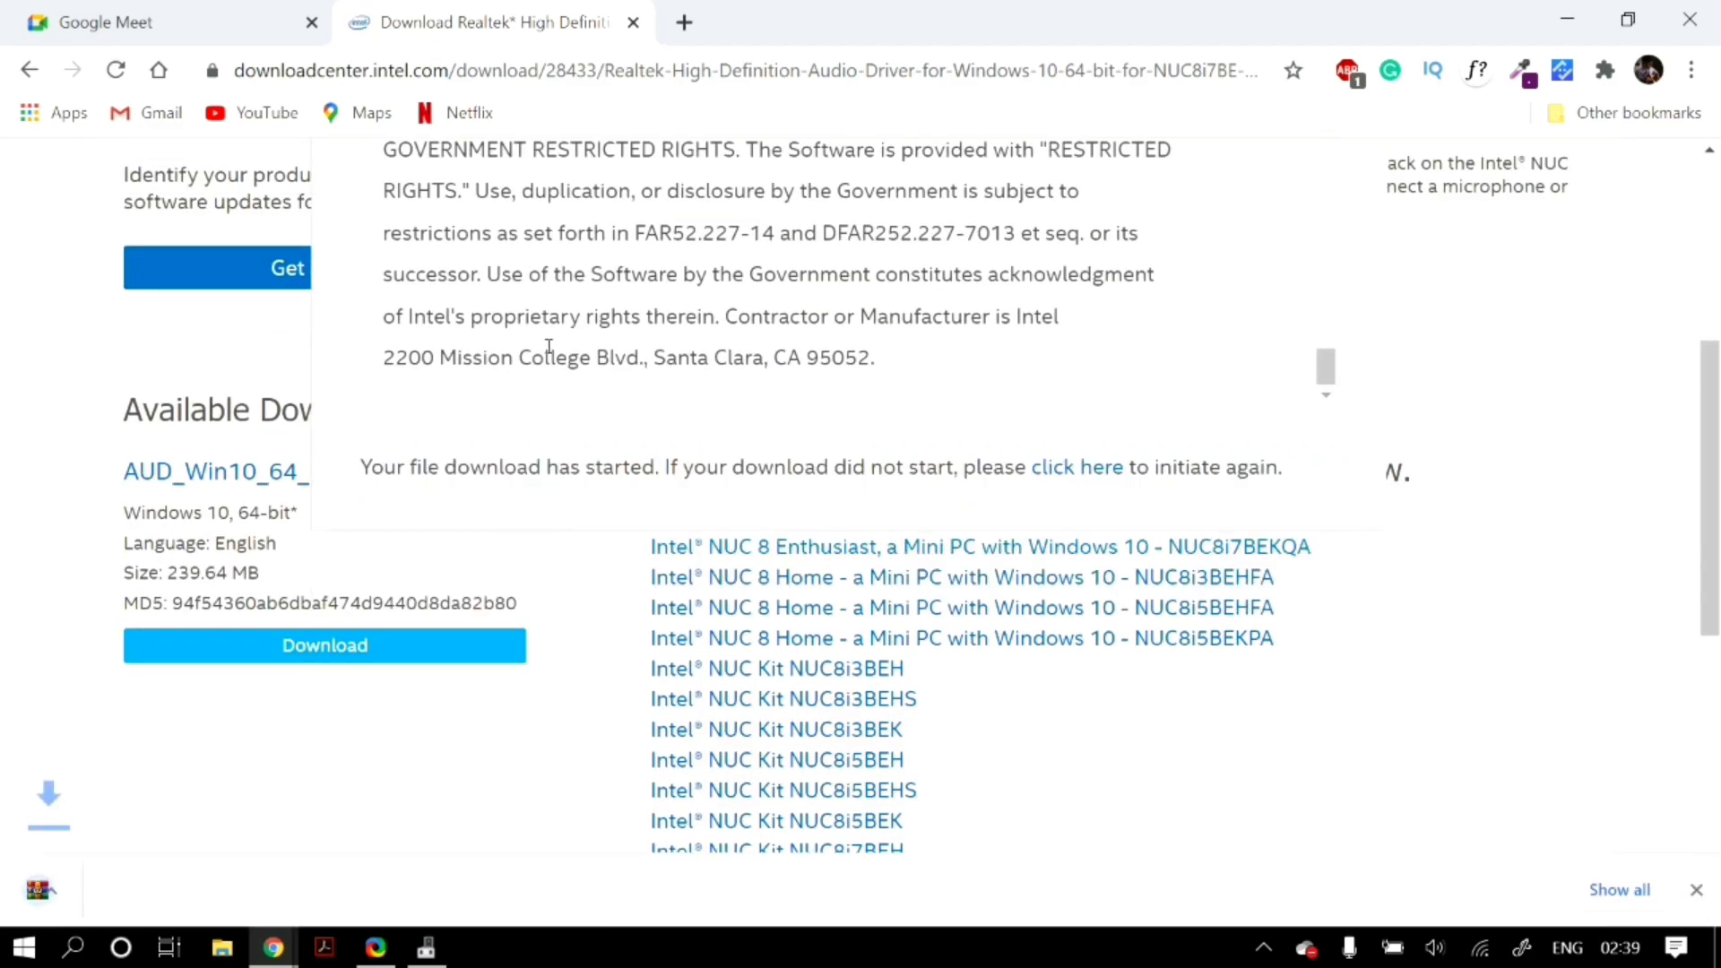
scroll(549, 354, "up", 5)
left_click(288, 906)
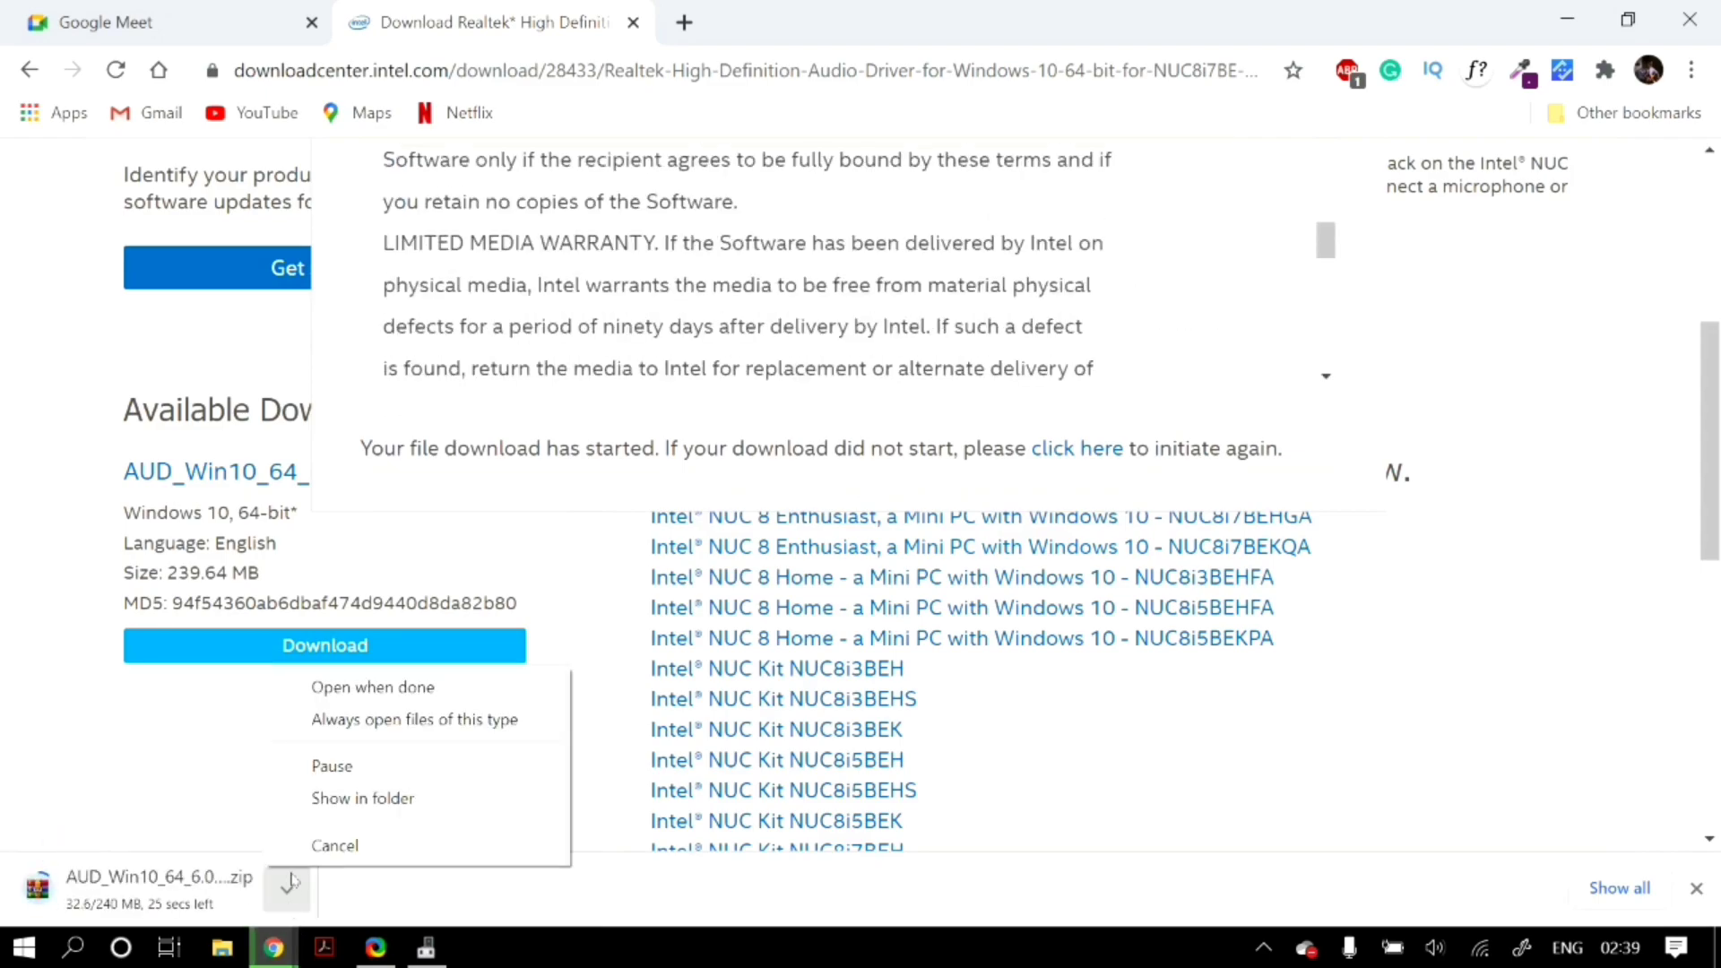
left_click(314, 845)
scroll(319, 715, "up", 5)
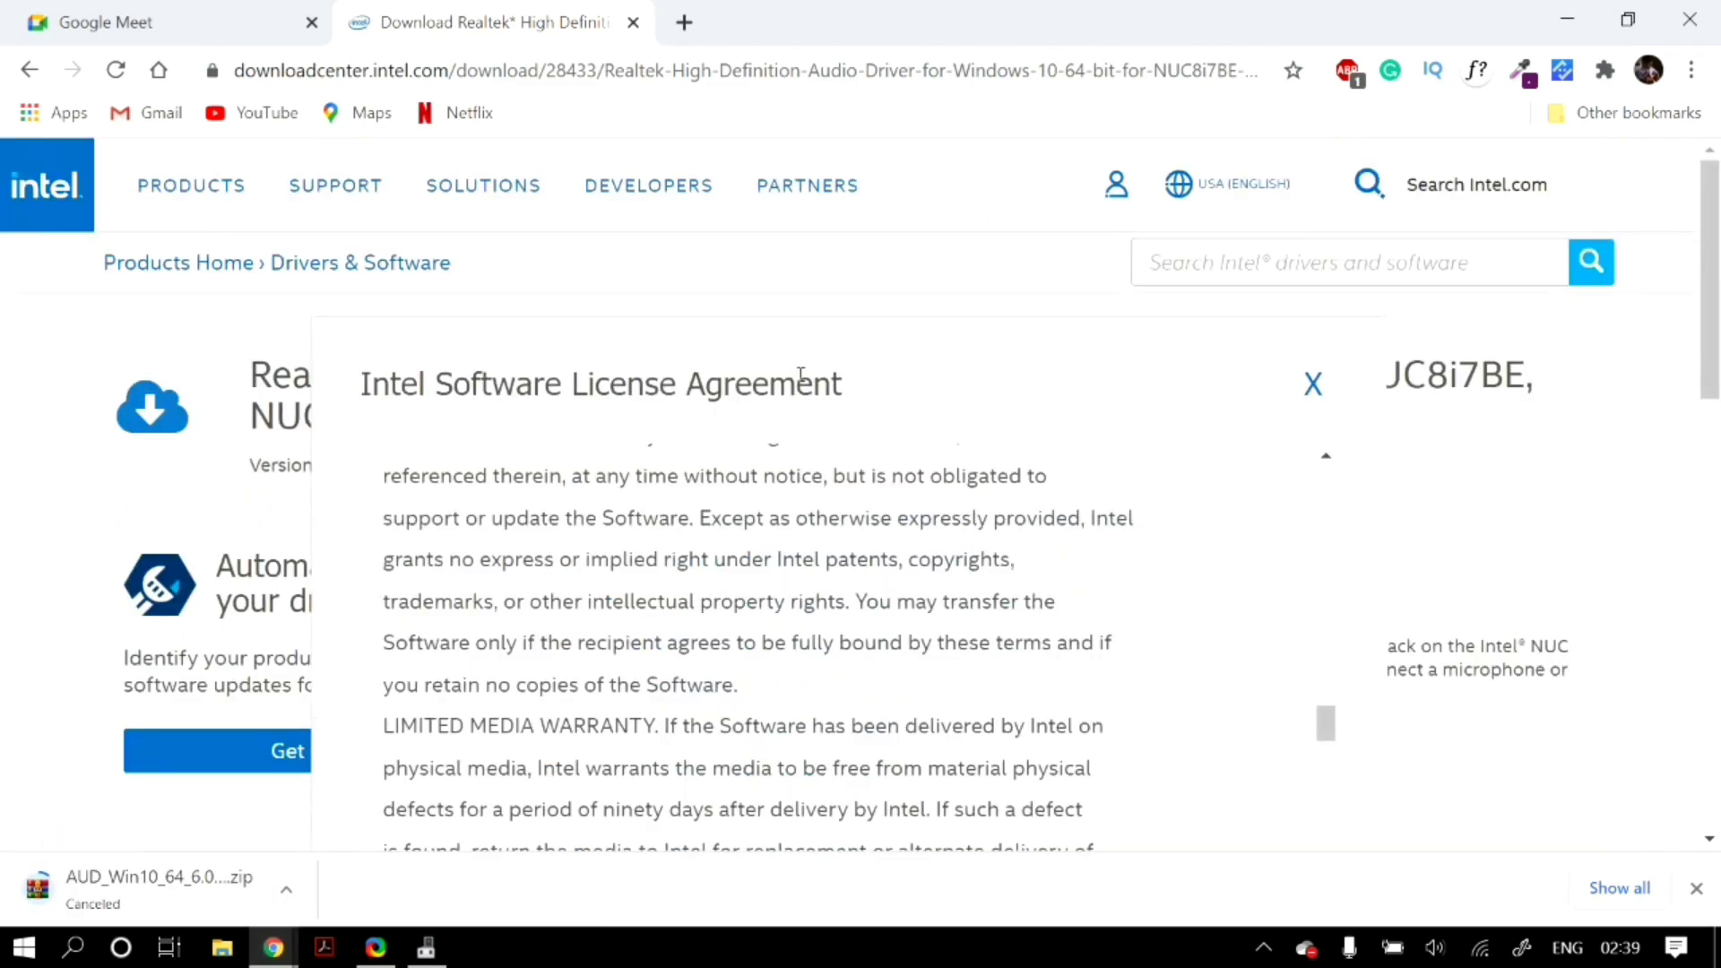
left_click(1567, 12)
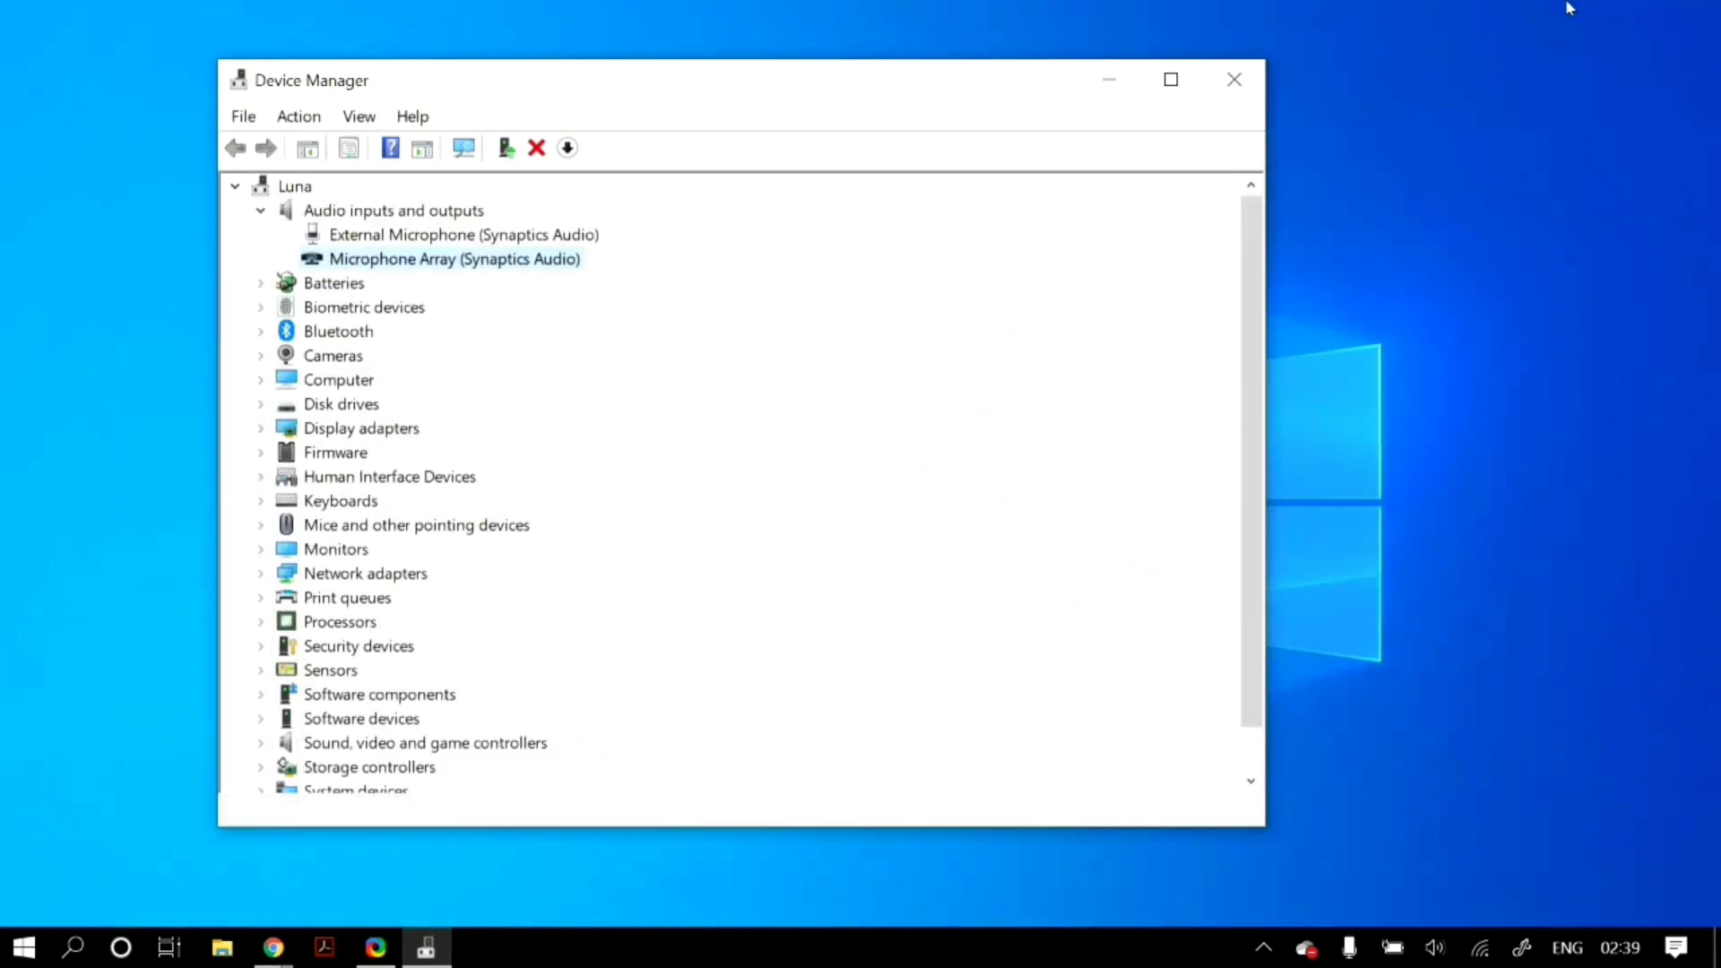
Close the Device Manager window
left_click(1242, 90)
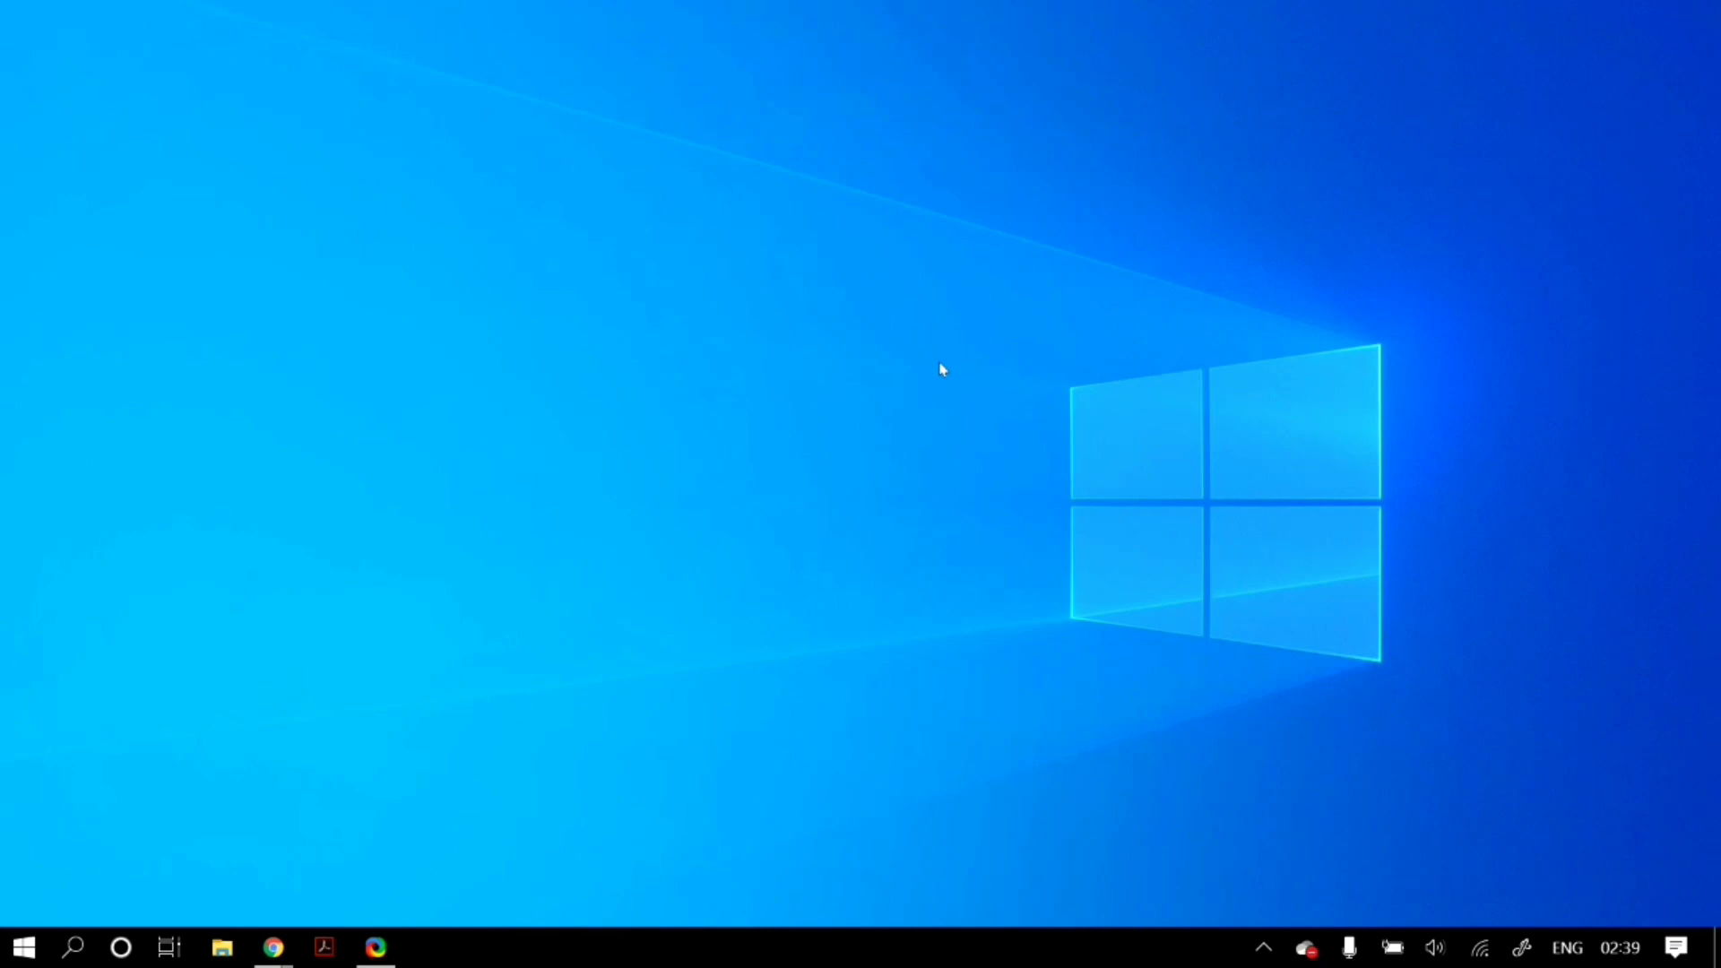
Toggle the microphone between muted and unmuted five times with the mic-mute hotkey, ending unmuted
key("XF86AudioMicMute")
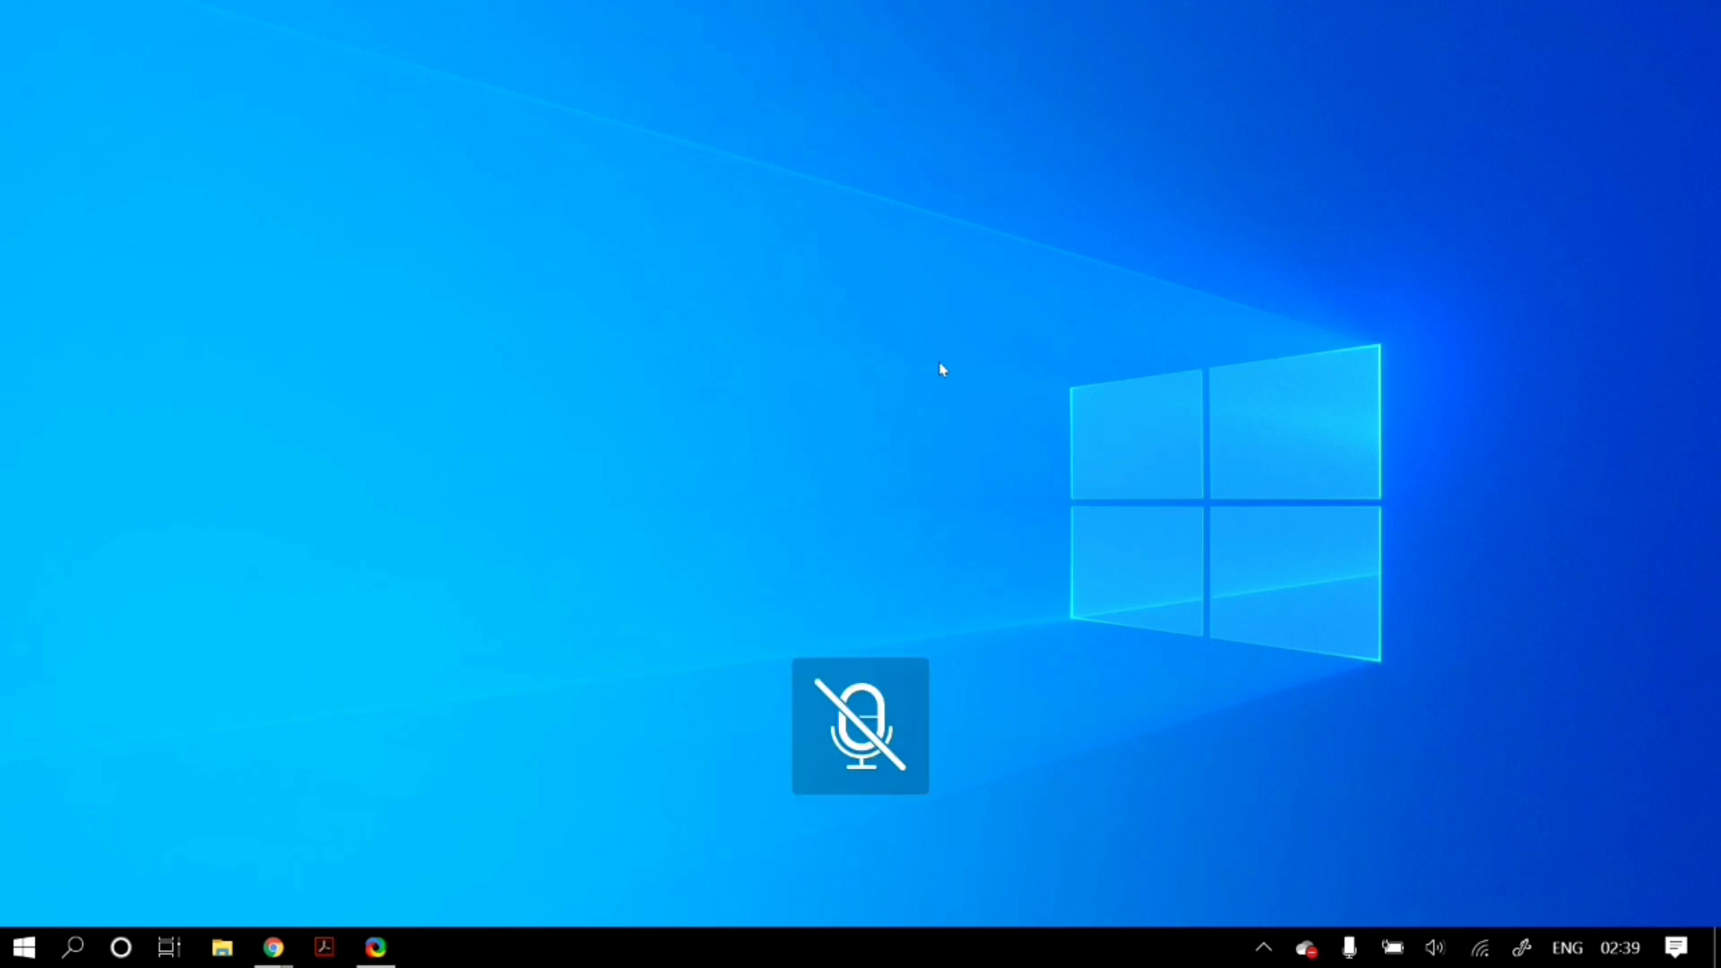
key("XF86AudioMicMute")
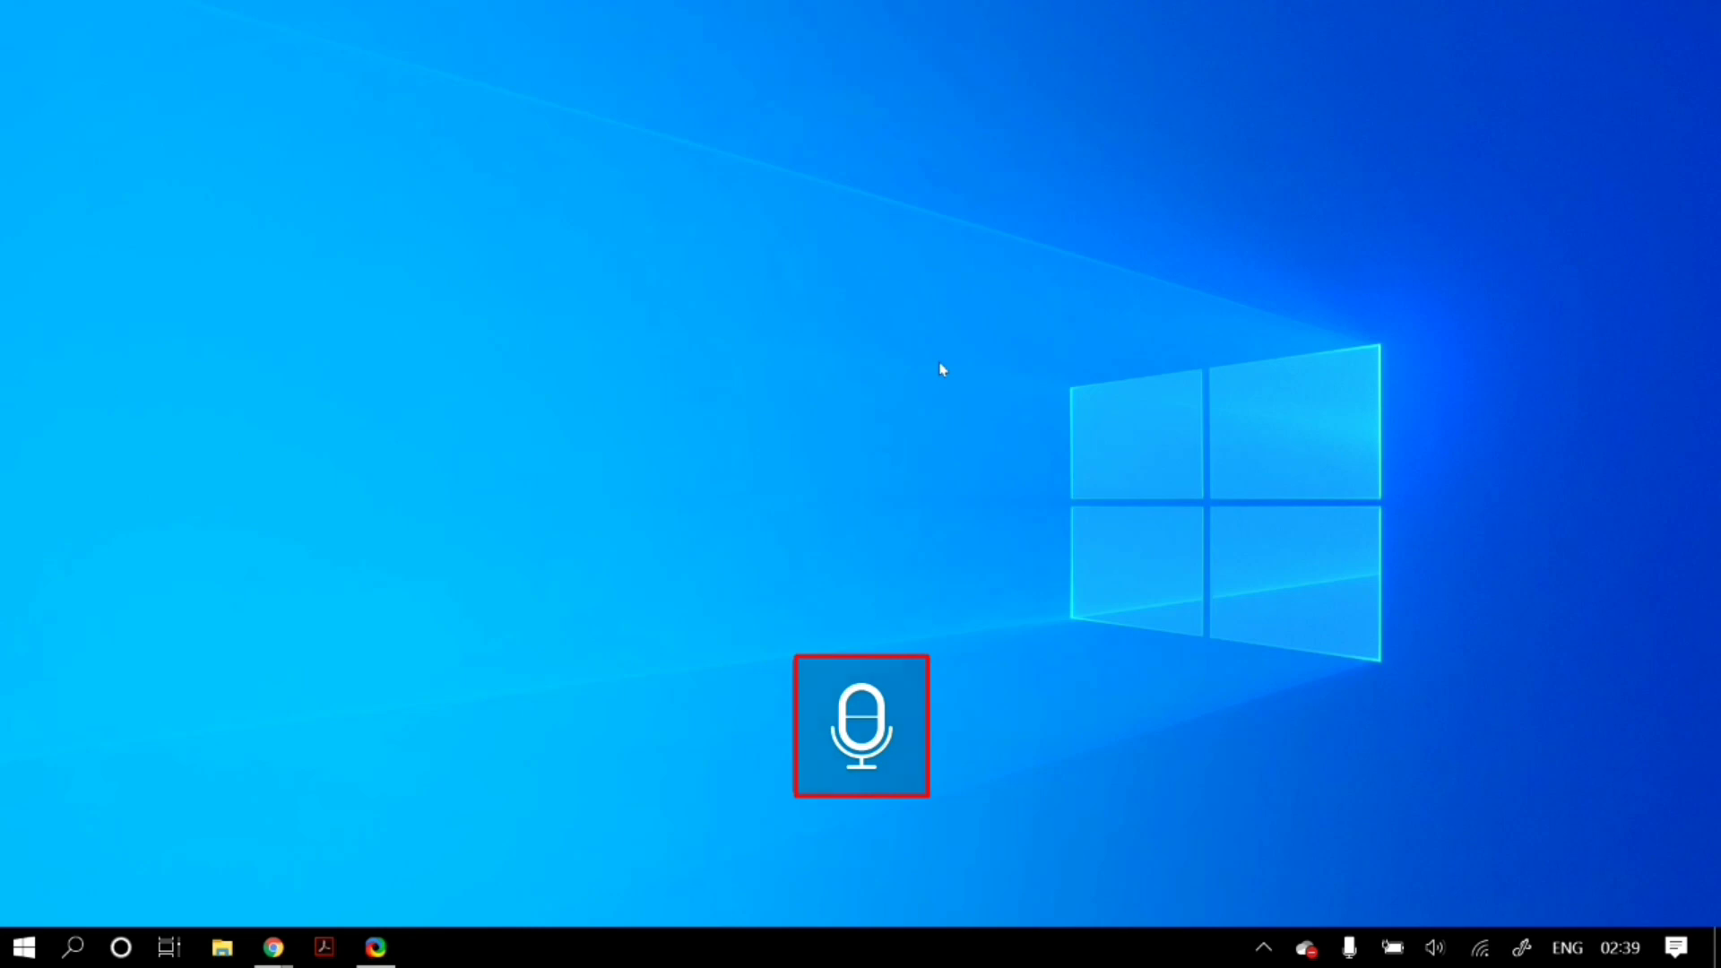
key("XF86AudioMicMute")
key("XF86AudioMicMute")
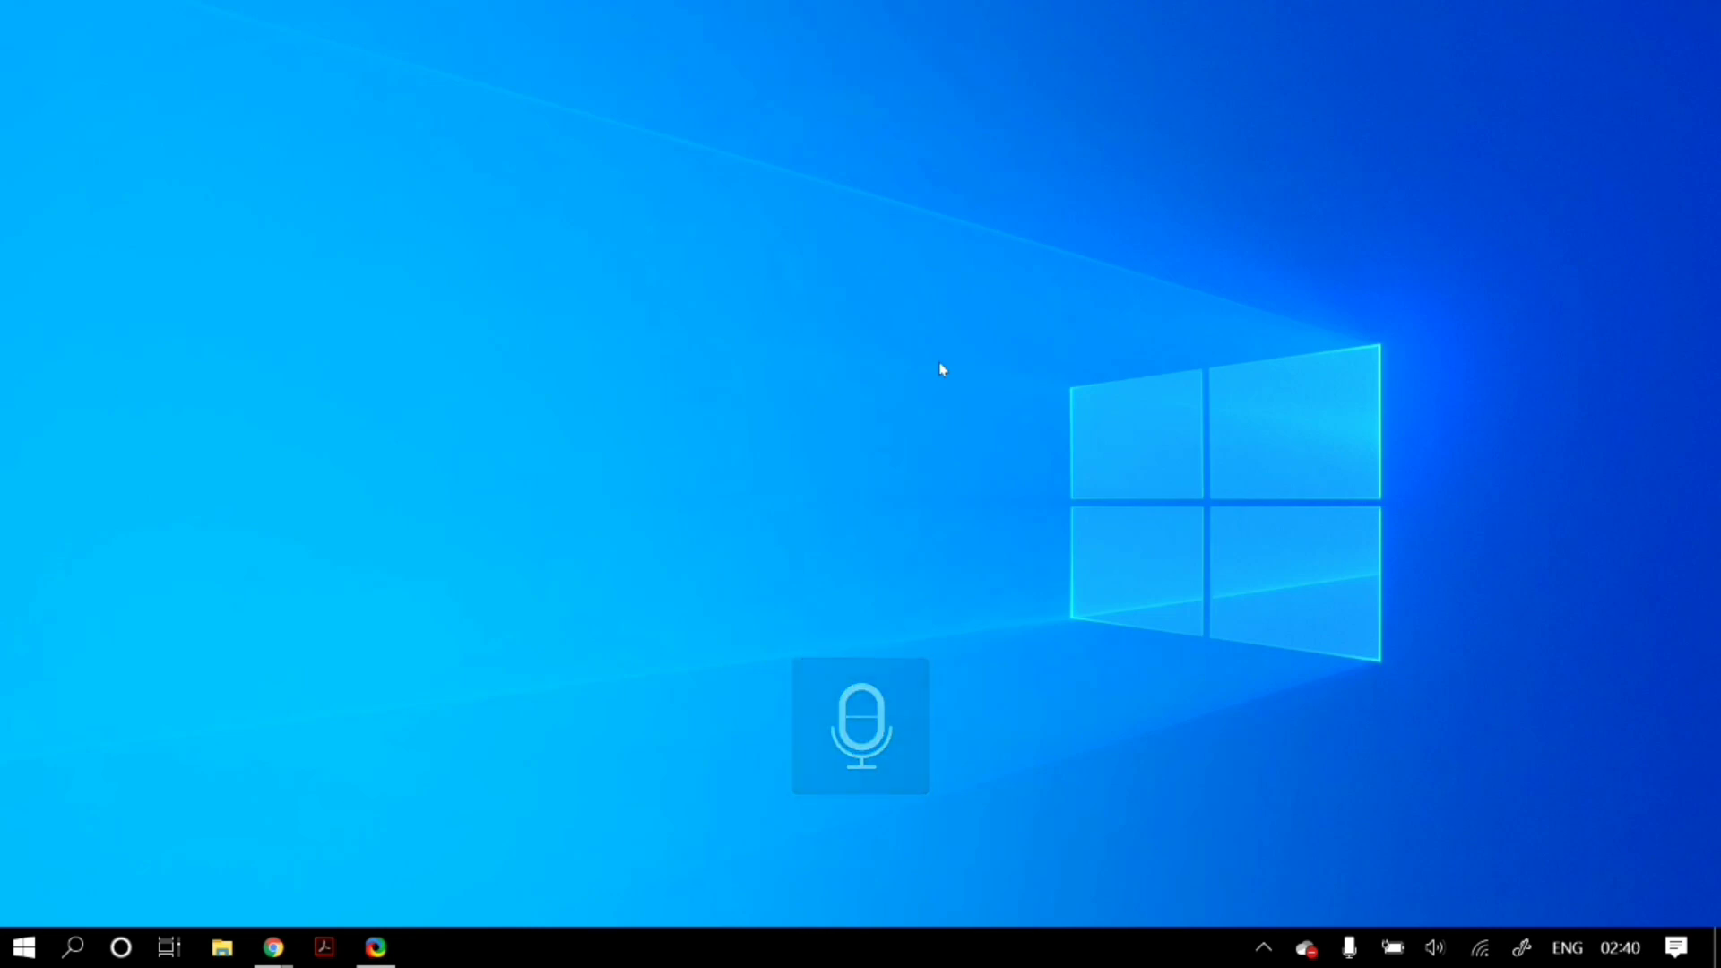
key("XF86AudioMicMute")
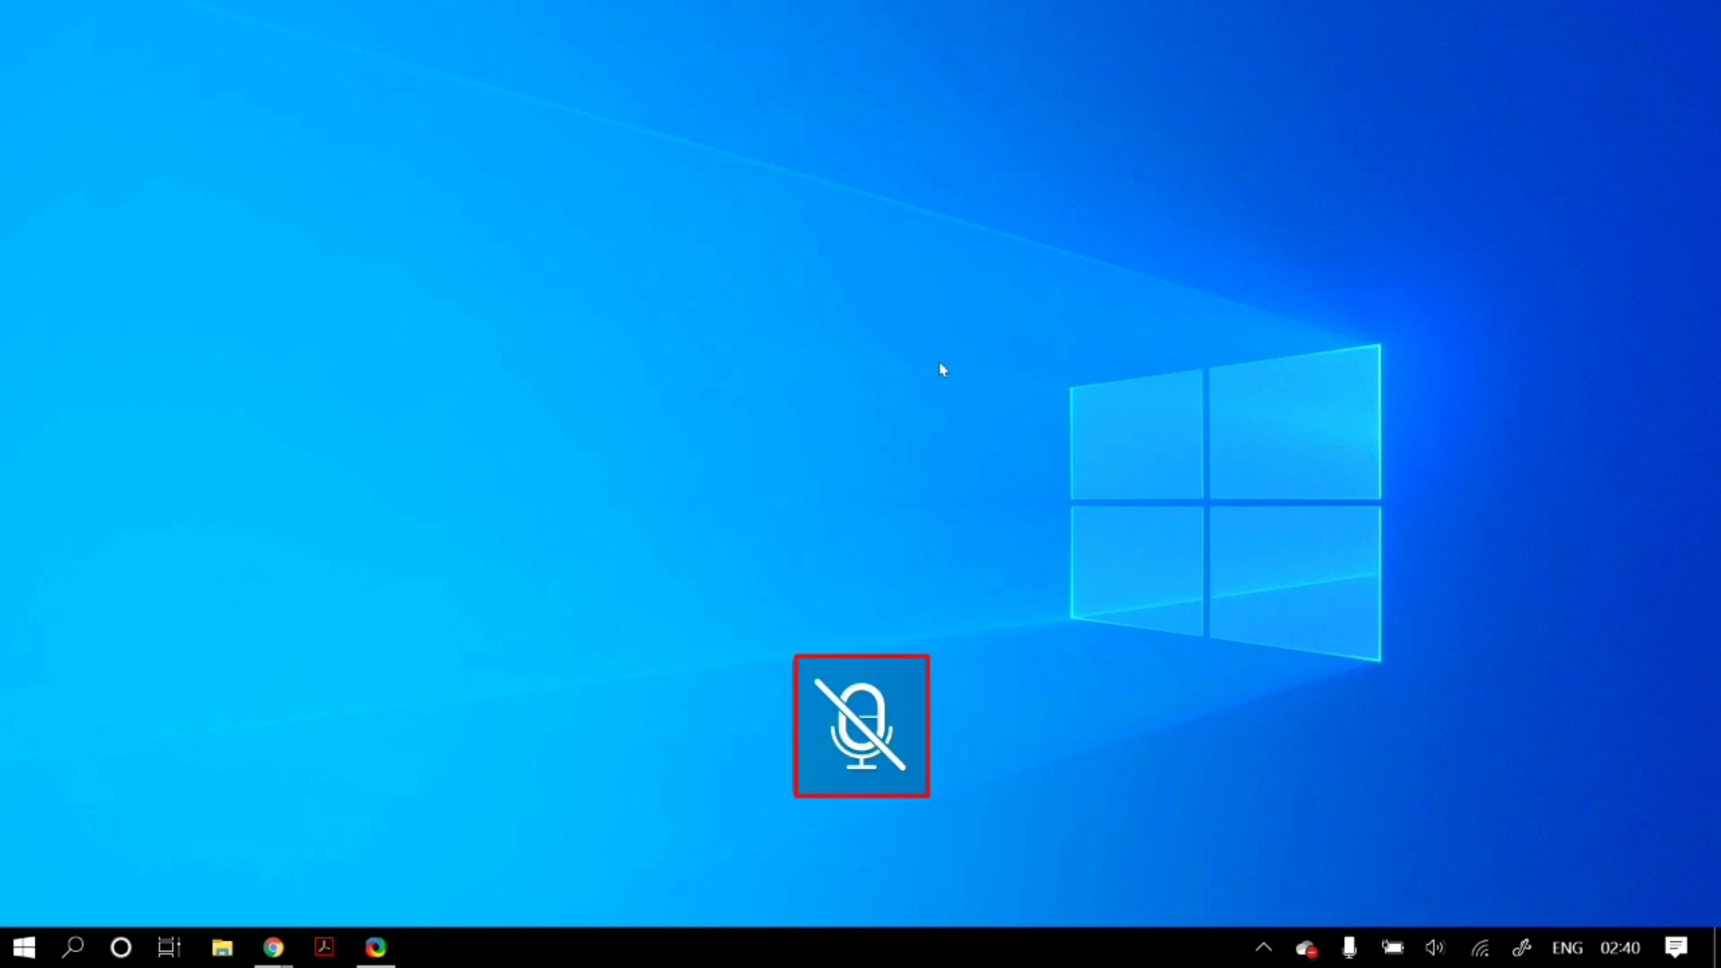
key("XF86AudioMicMute")
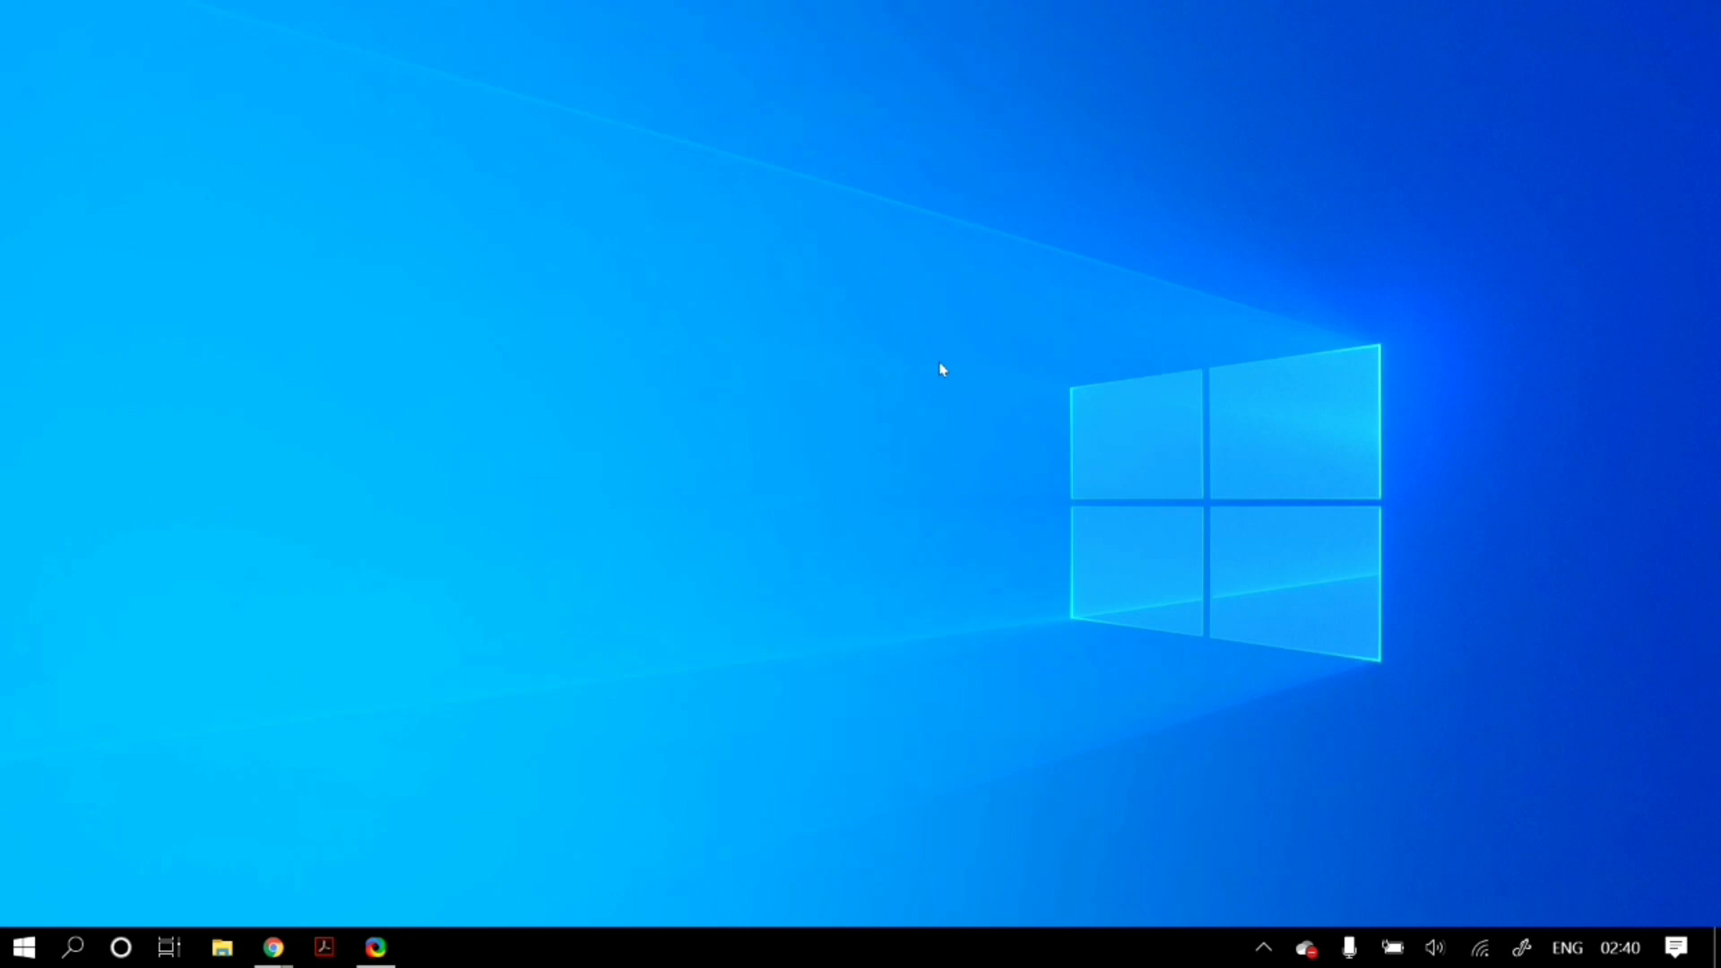